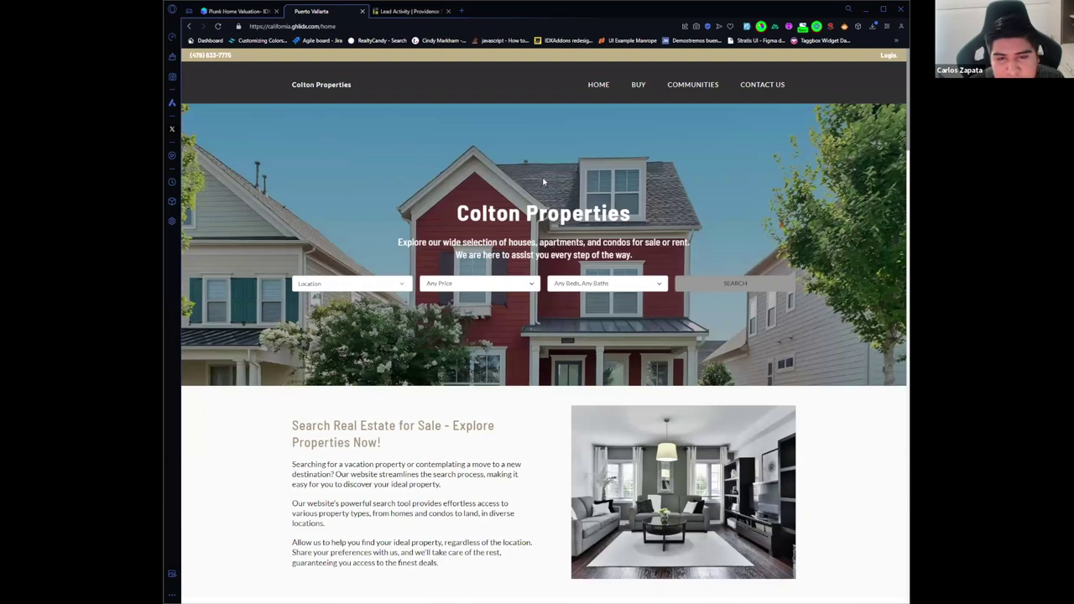
scroll(543, 181, down, 6)
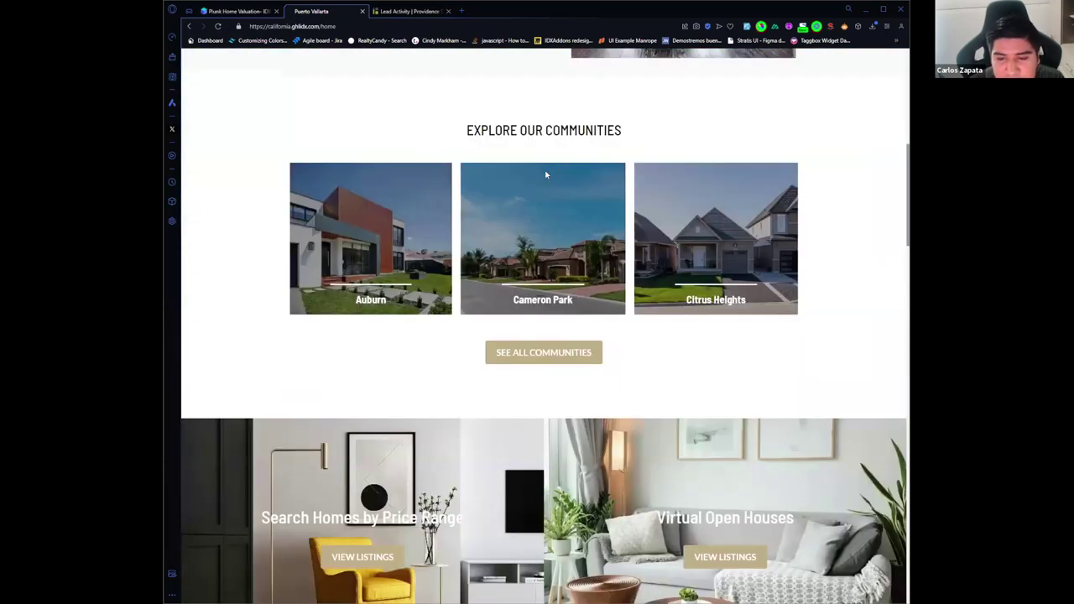
scroll(546, 175, down, 5)
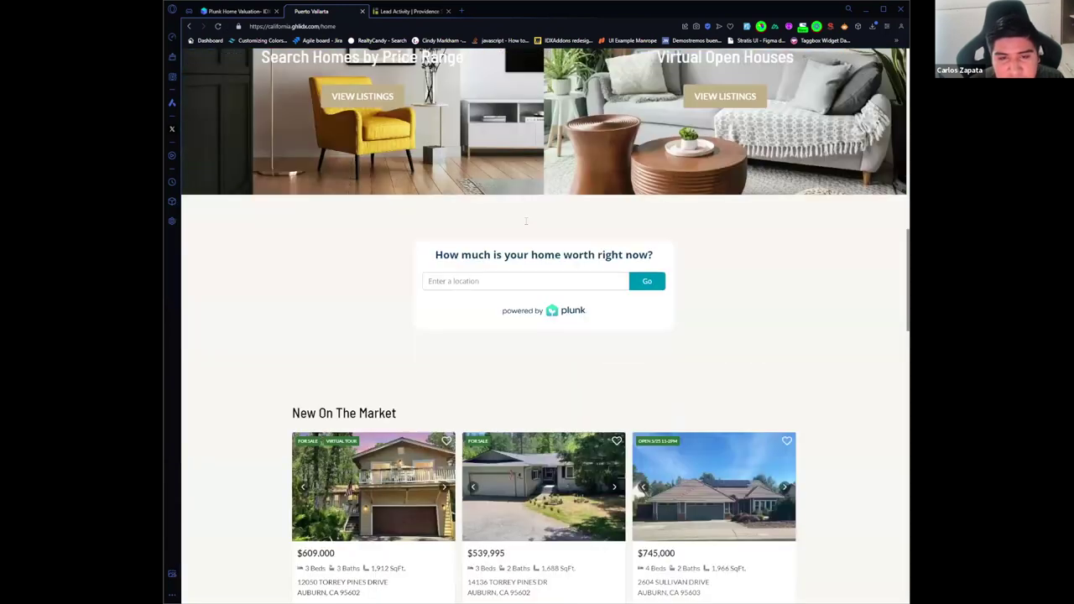
scroll(526, 221, down, 1)
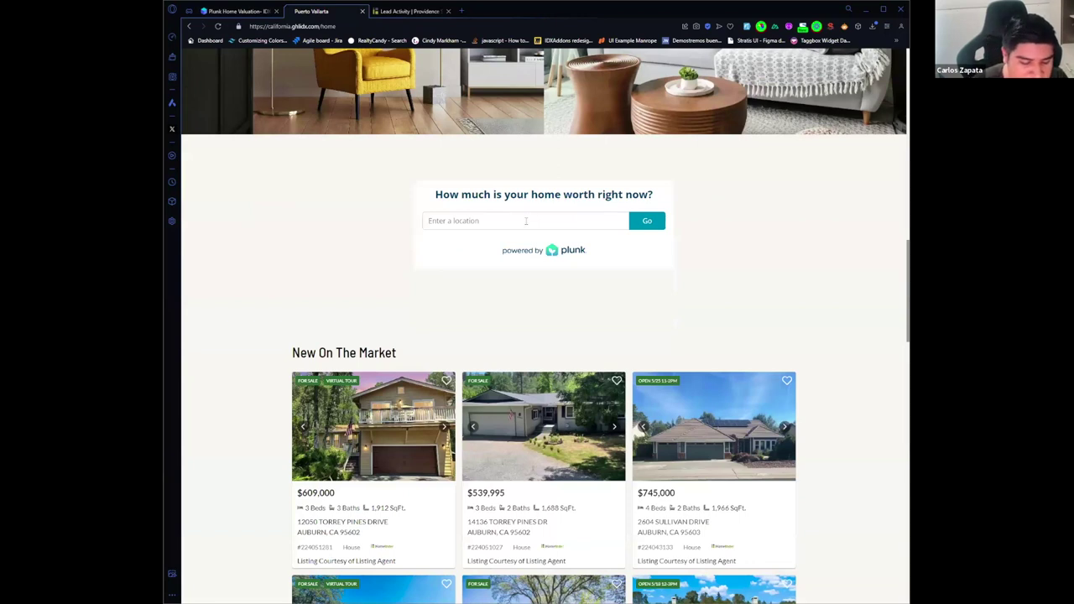
click(526, 221)
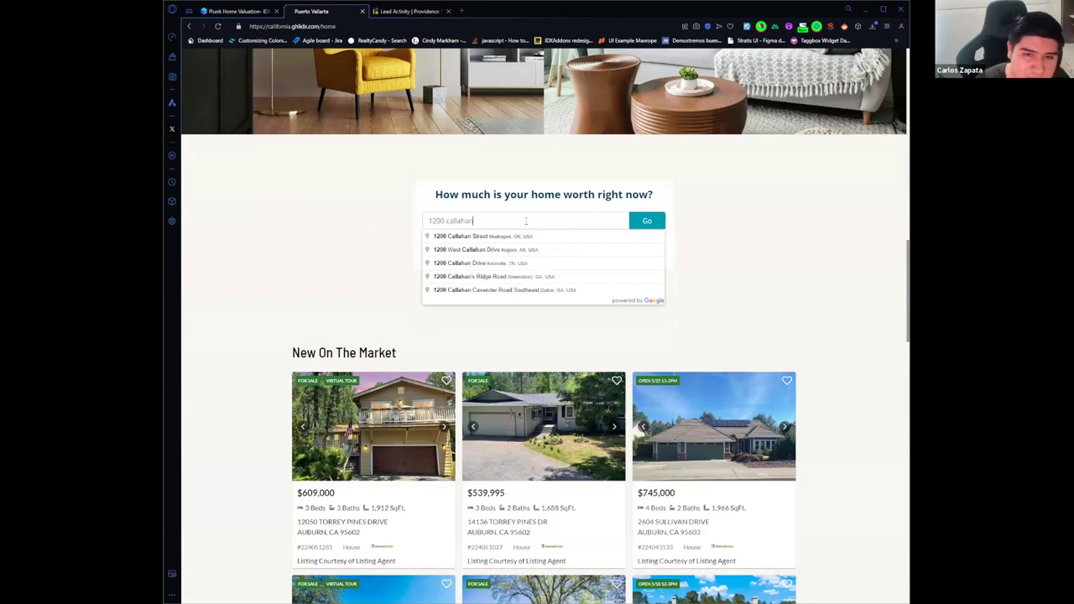
click(582, 237)
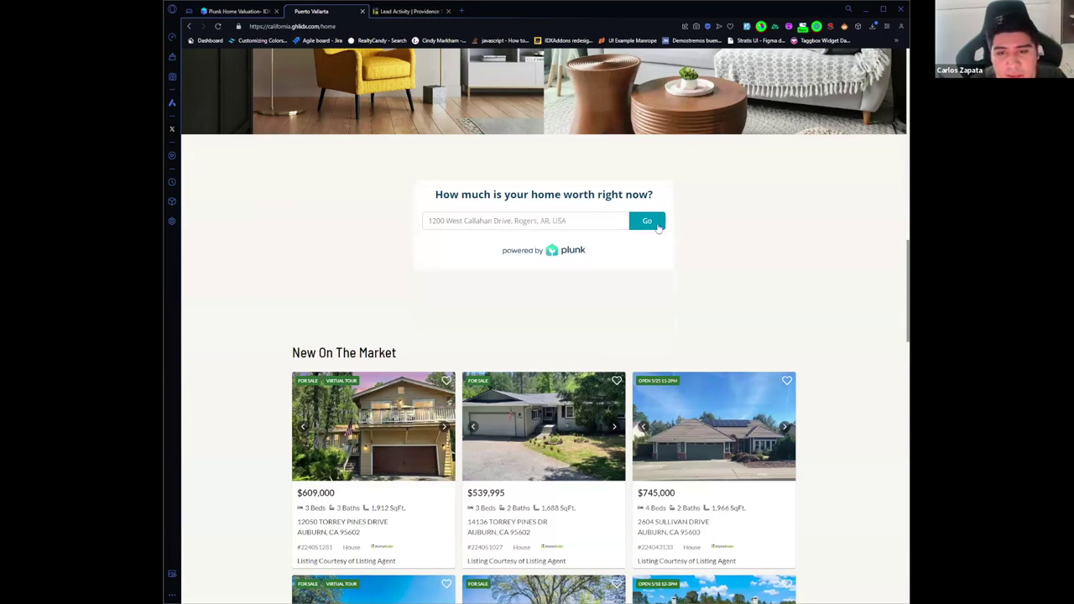
Step: Submit the valuation form with the test lead's name, email and phone, choosing Selling
click(658, 222)
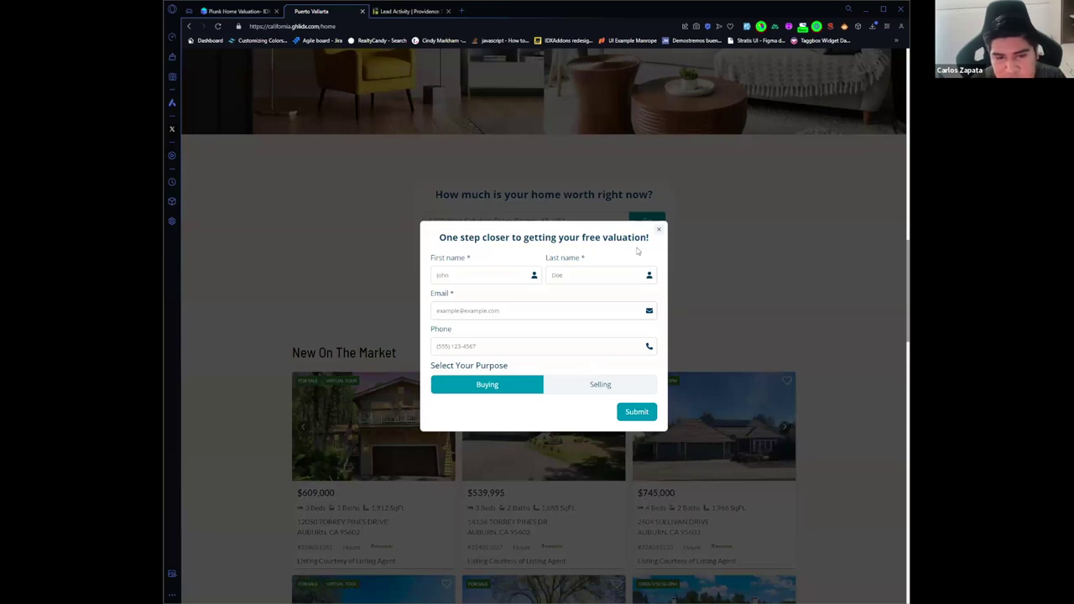
click(500, 272)
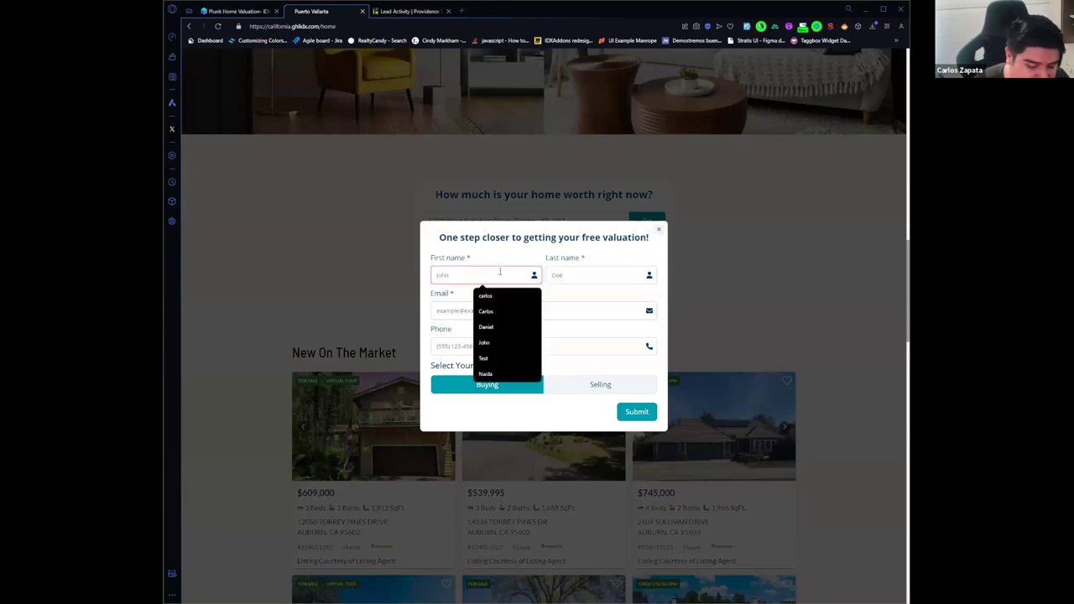
text(test)
key(Tab)
text(r)
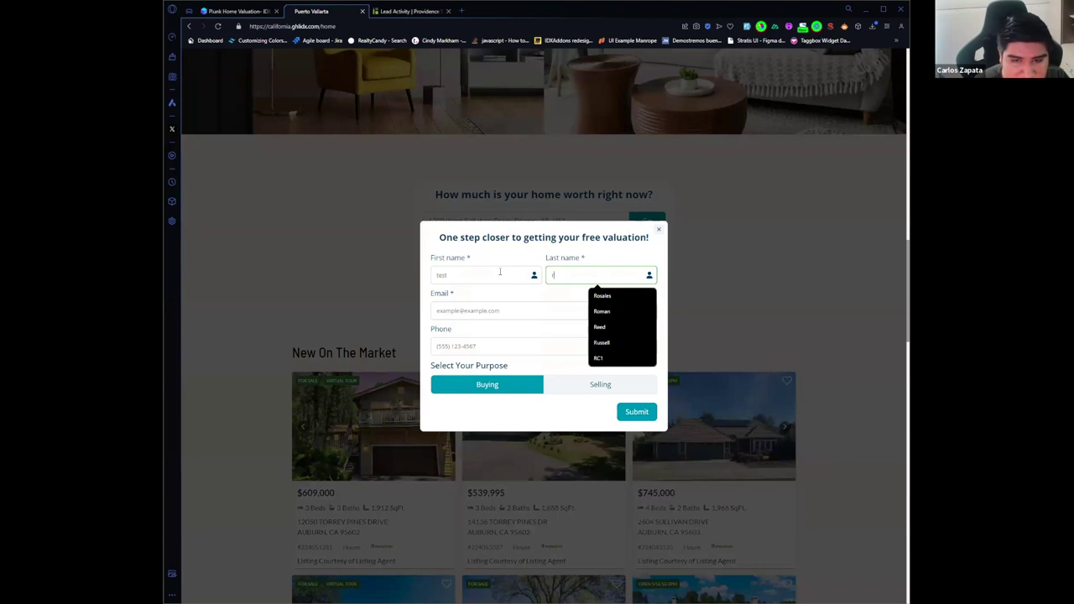
text(c1)
key(Tab)
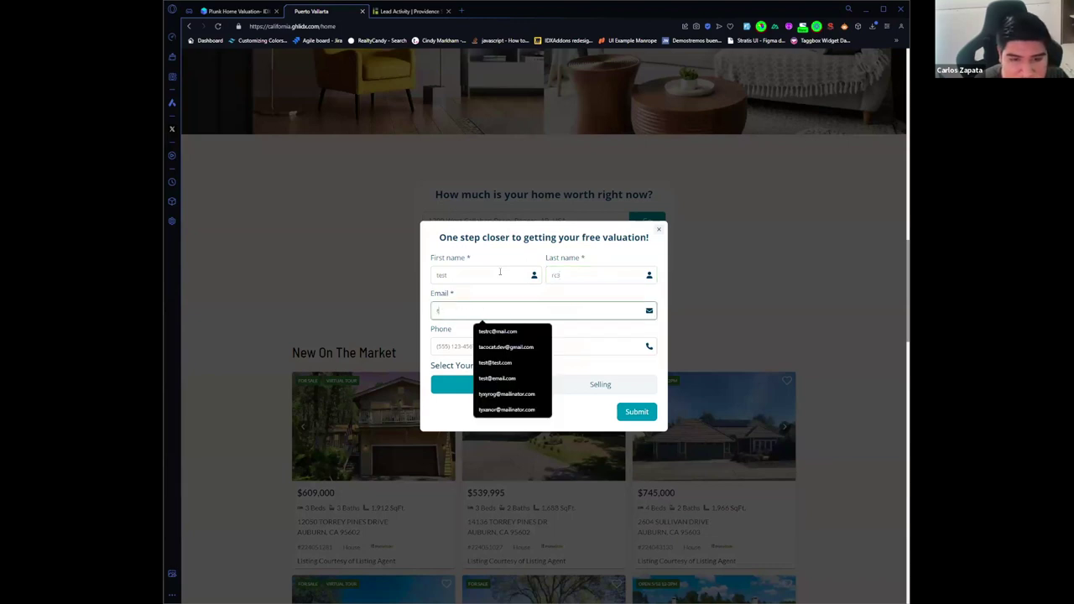
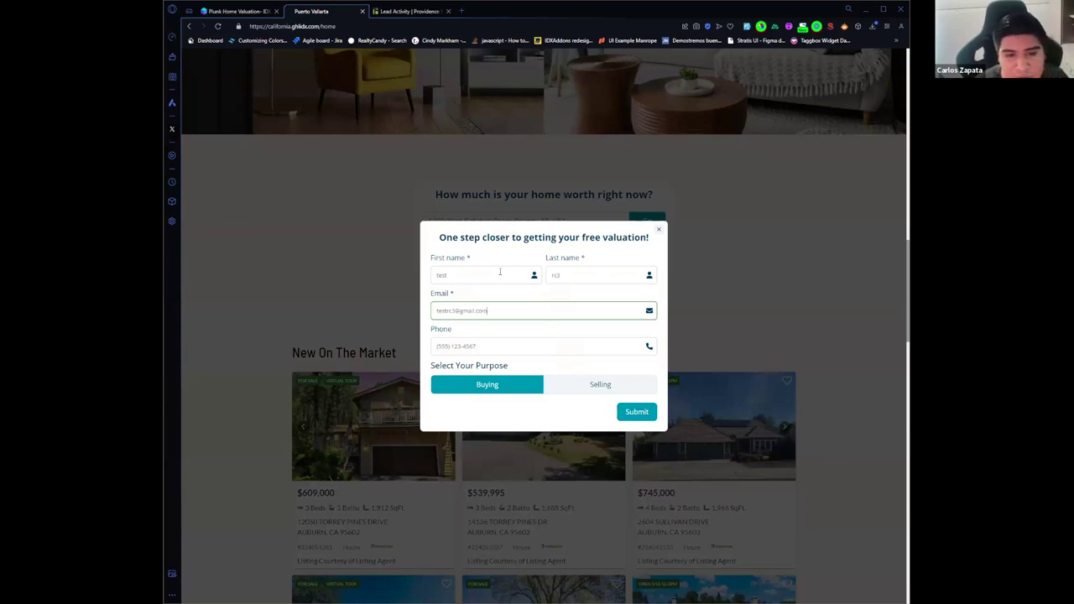
key(Tab)
text(989) 78)
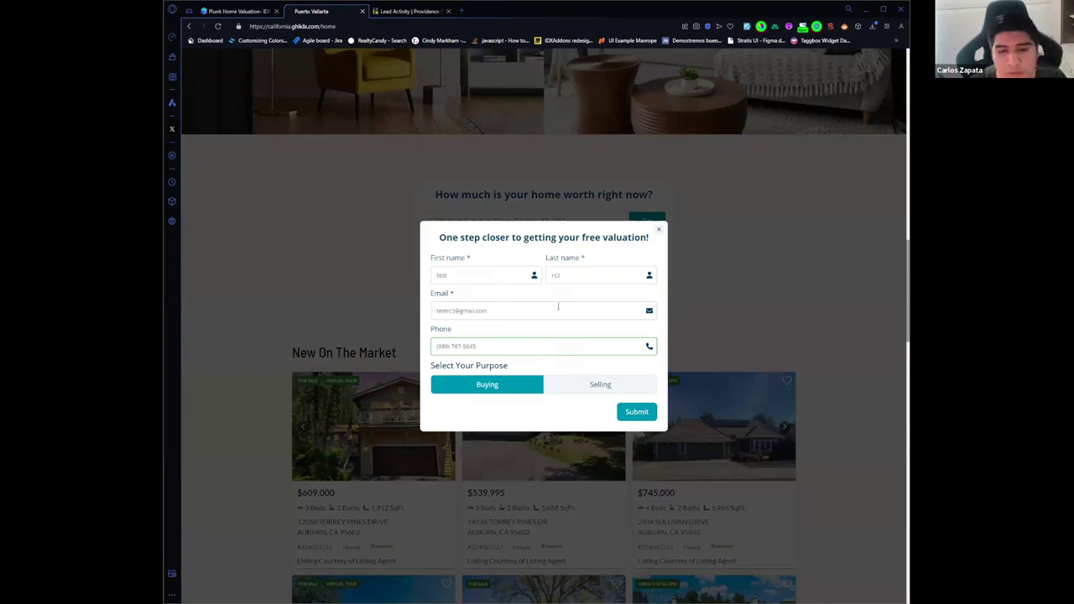
click(579, 384)
click(636, 411)
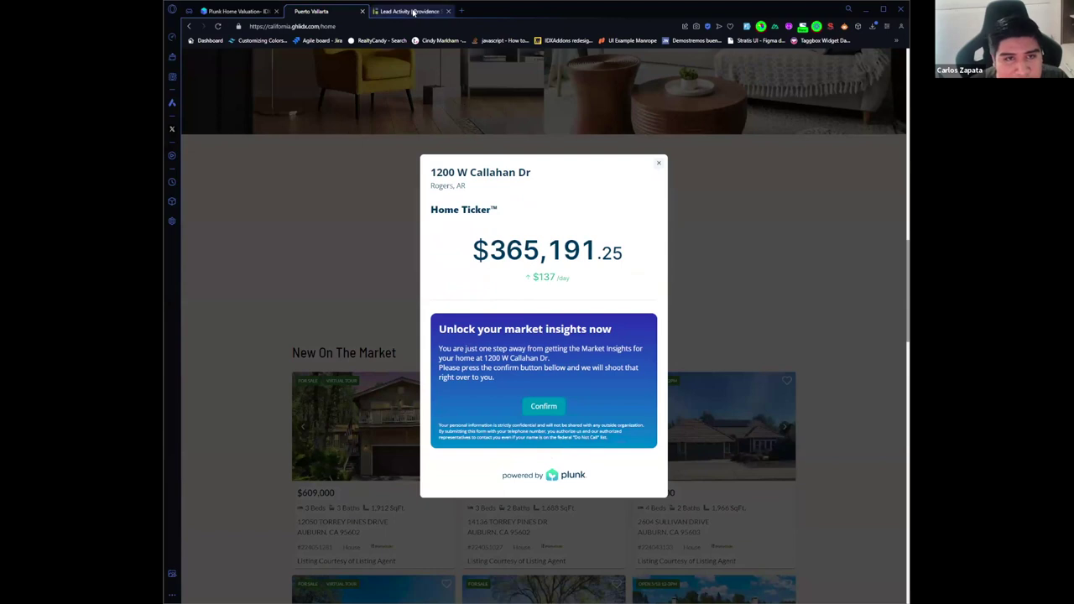
Step: Reload iHomeFinder's Lead List and check the new lead's Plunk Home Valuation Widget source
key(ctrl+Tab)
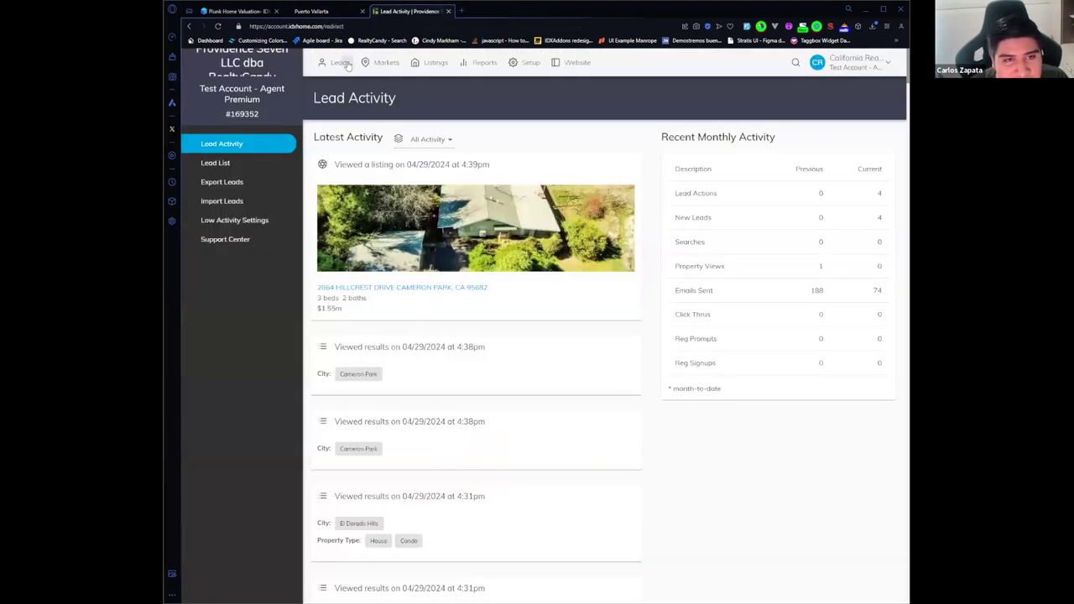
click(237, 165)
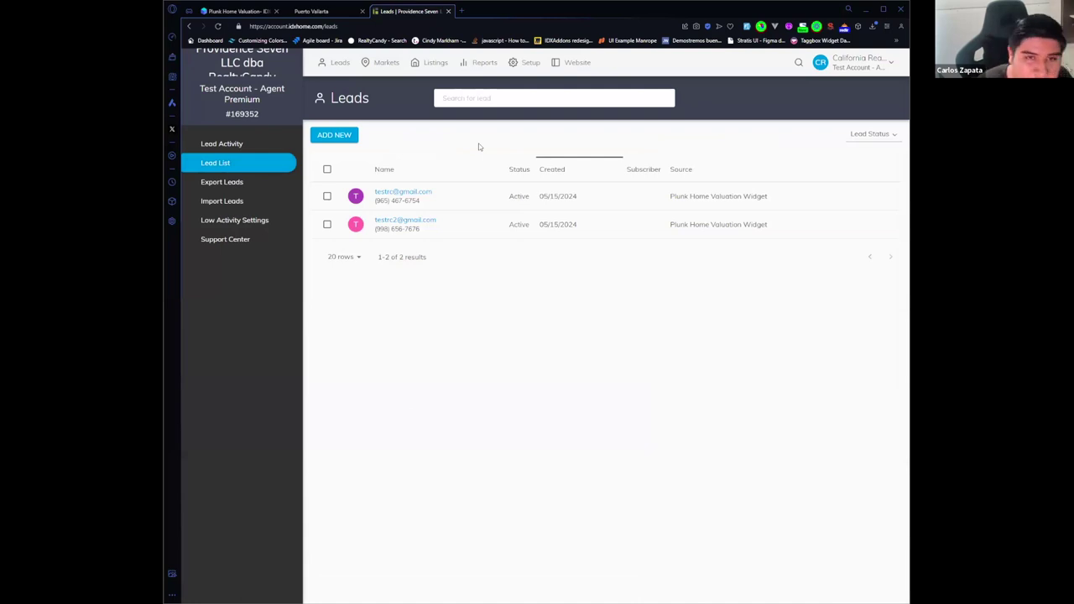
key(F5)
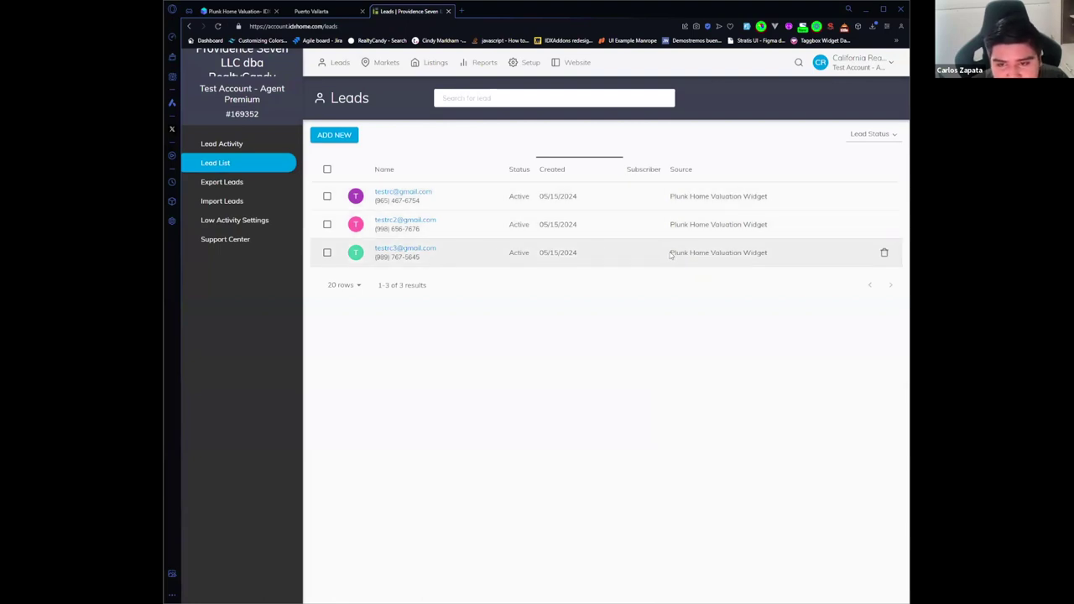
drag(670, 254, 784, 253)
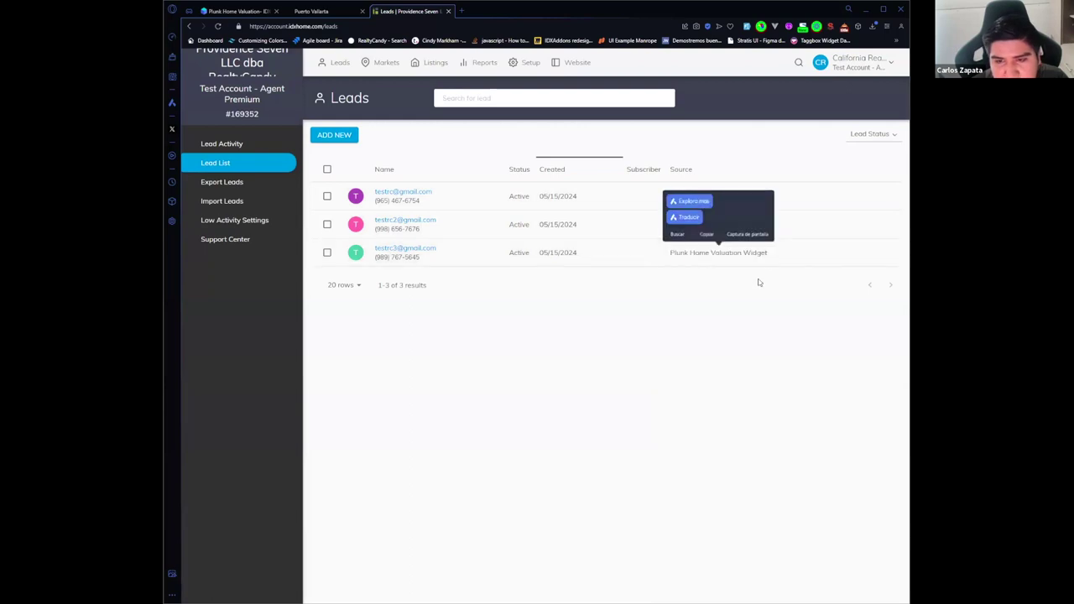
click(759, 284)
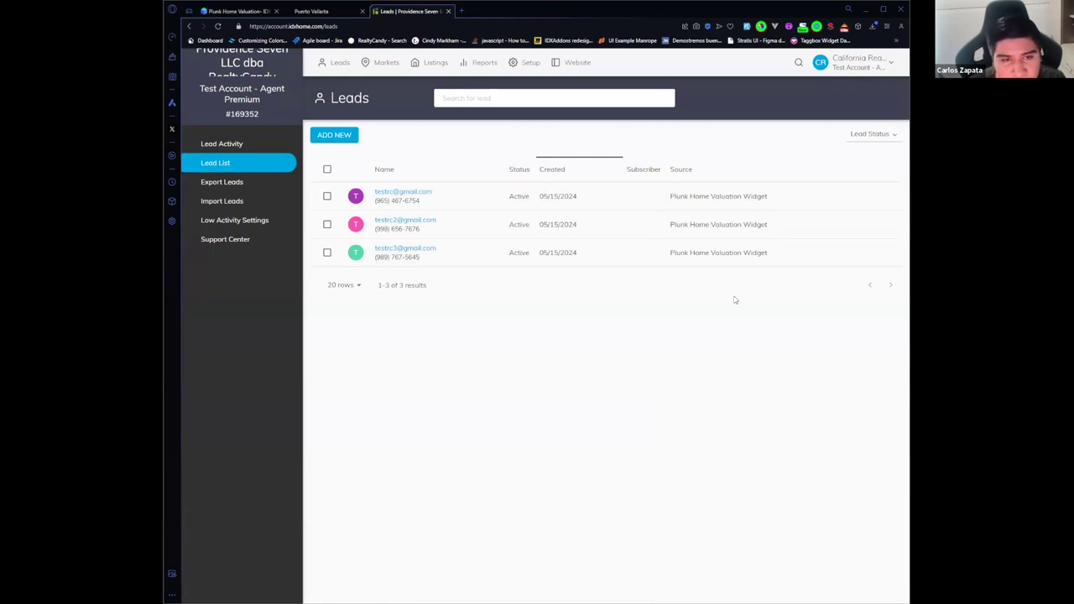
Step: Open the Plunk Home Valuation settings' Integrations tab showing HighLevel as Connected
click(247, 11)
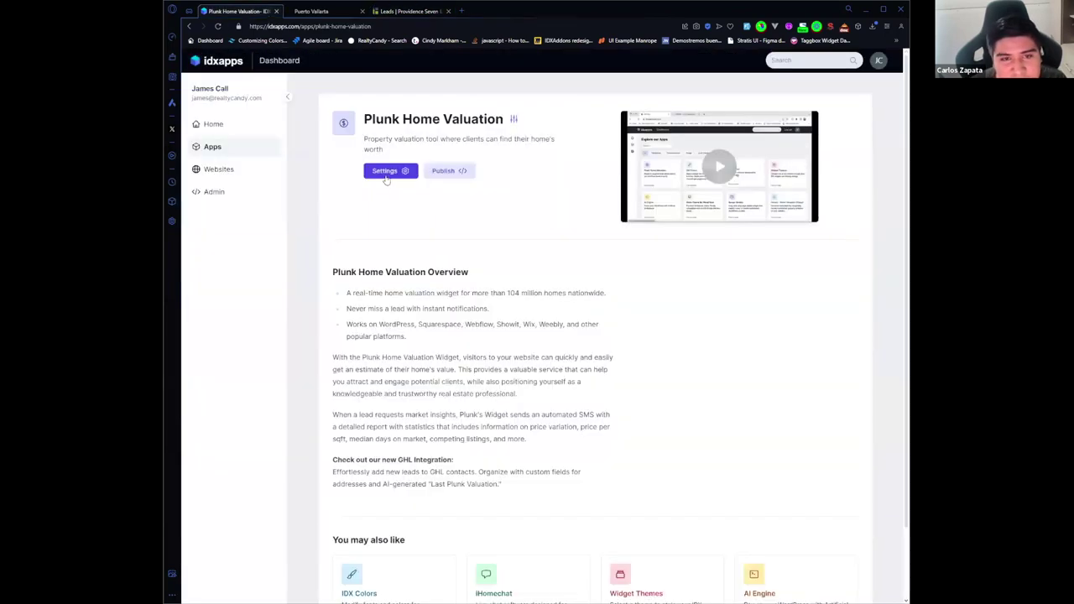
click(387, 173)
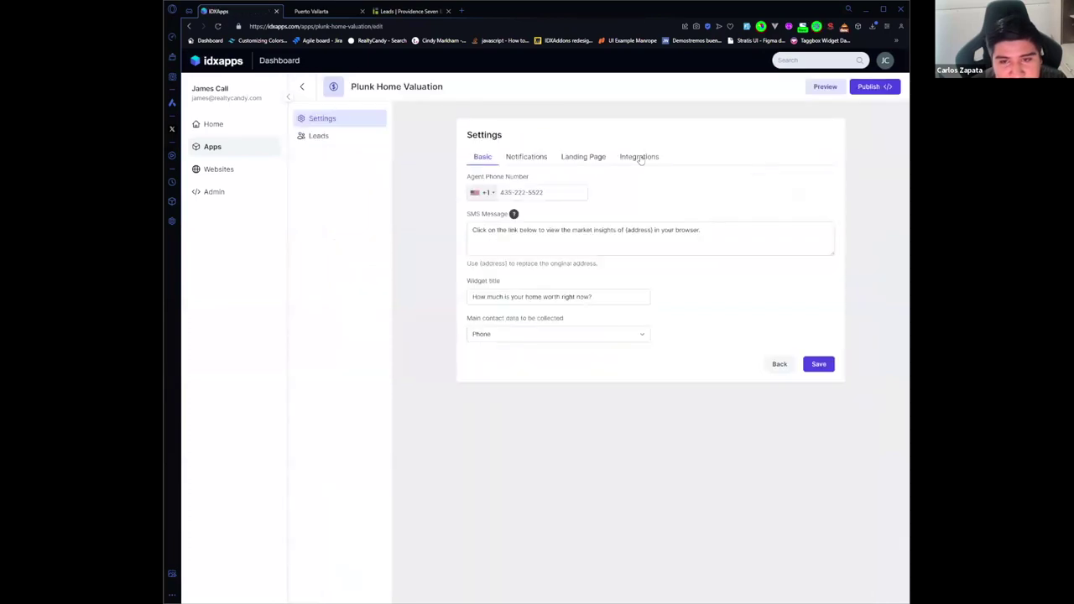
click(641, 159)
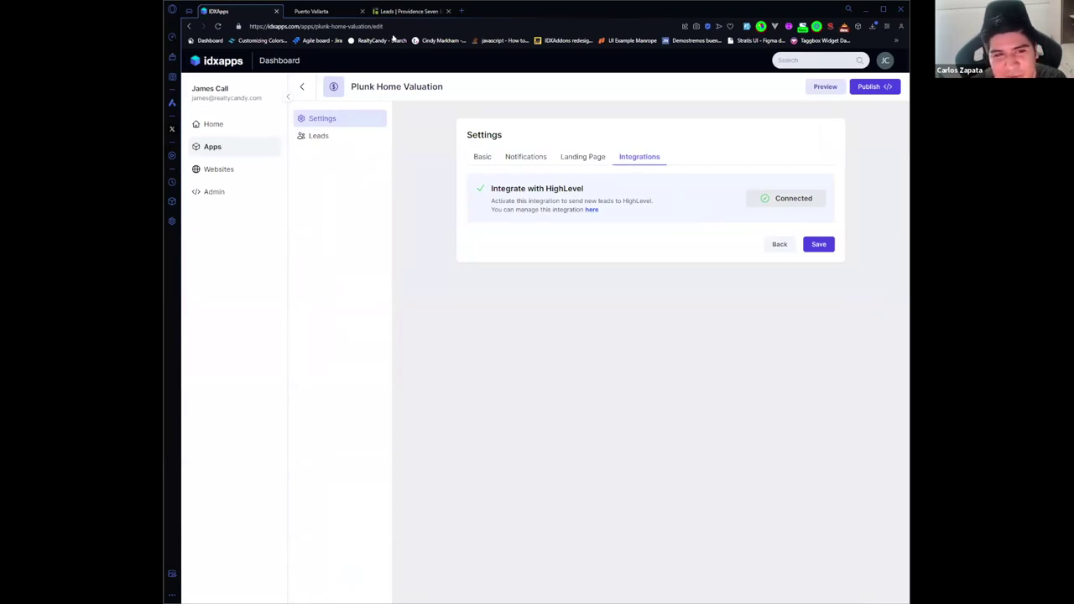
Step: Return to the Colton Properties site and dismiss the Home Ticker valuation result
click(327, 11)
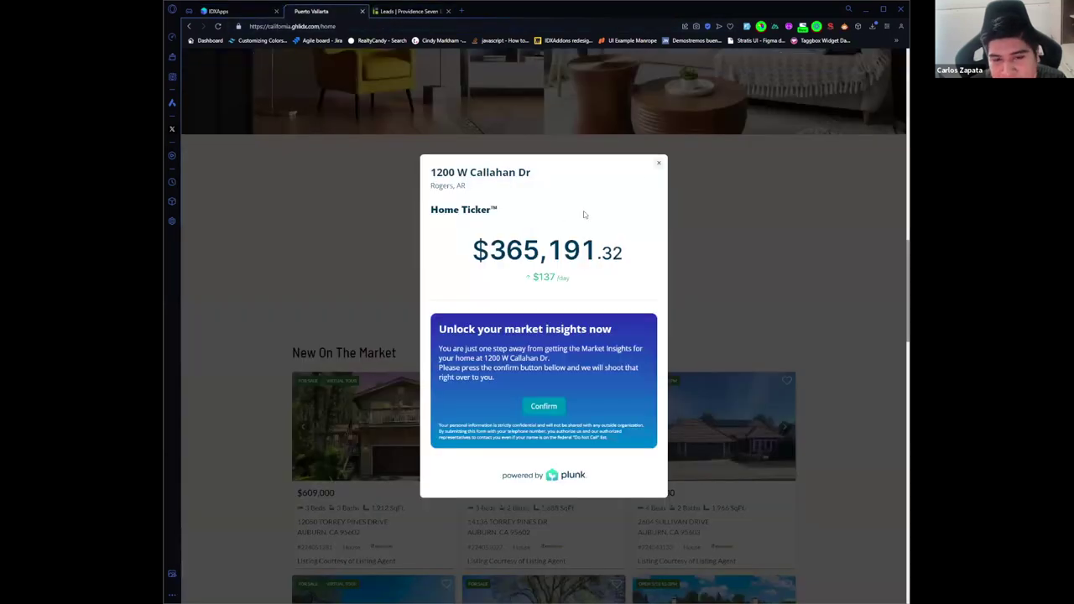
key(Escape)
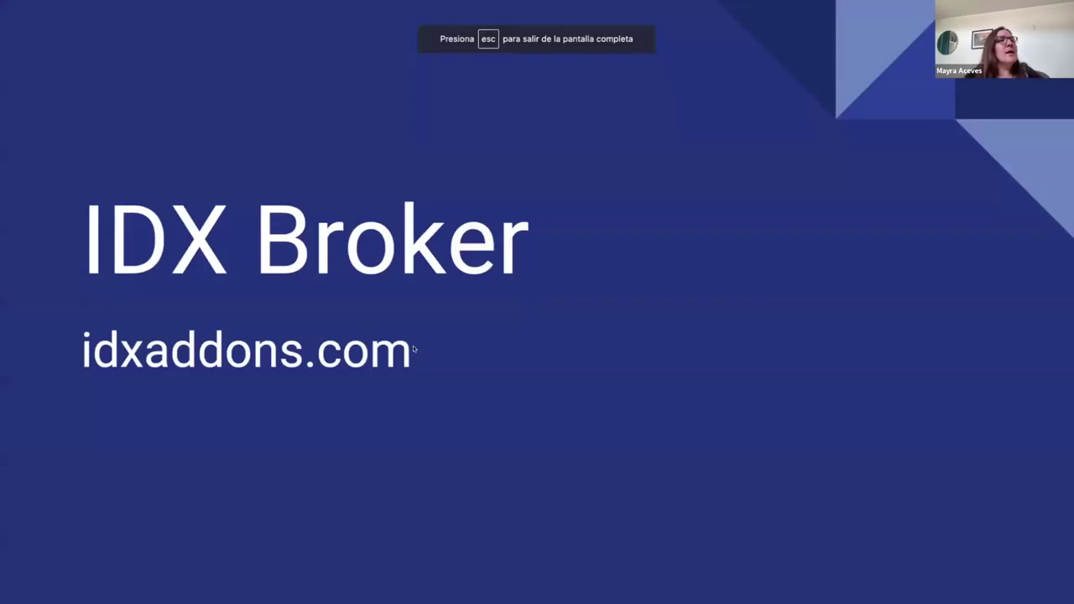
Step: Advance through the Affordability Calculator and Styles slides, exit the slideshow, and show the JSFiddle demo
click(413, 349)
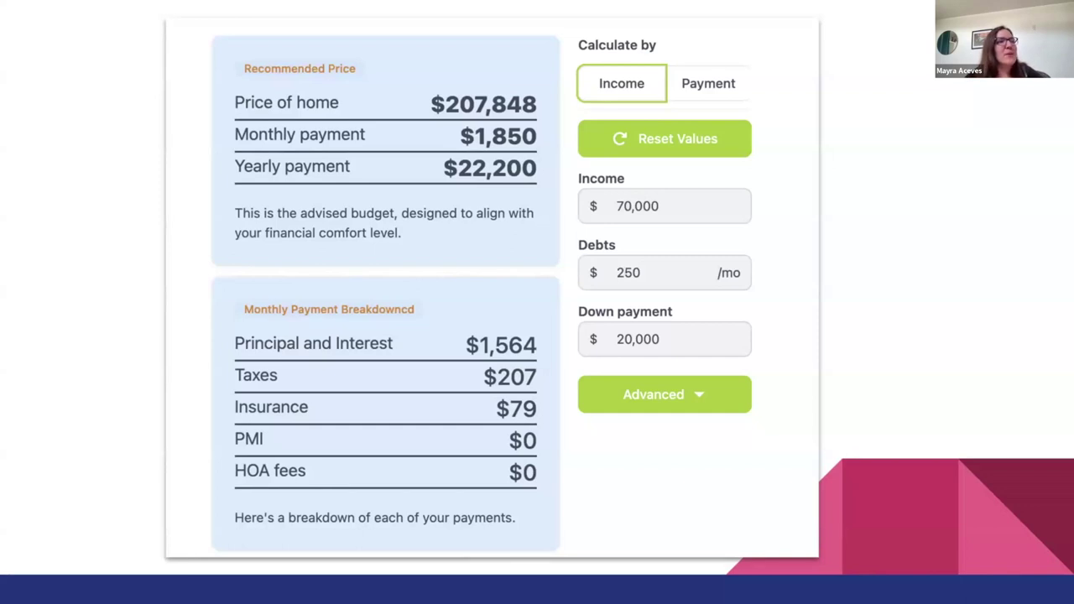
key(Right)
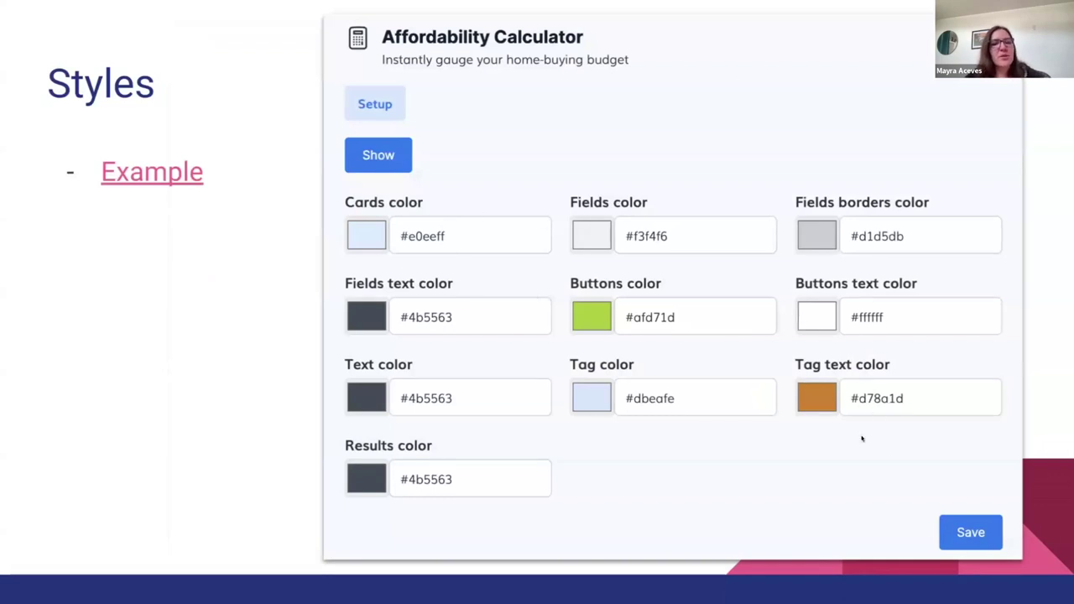
key(Escape)
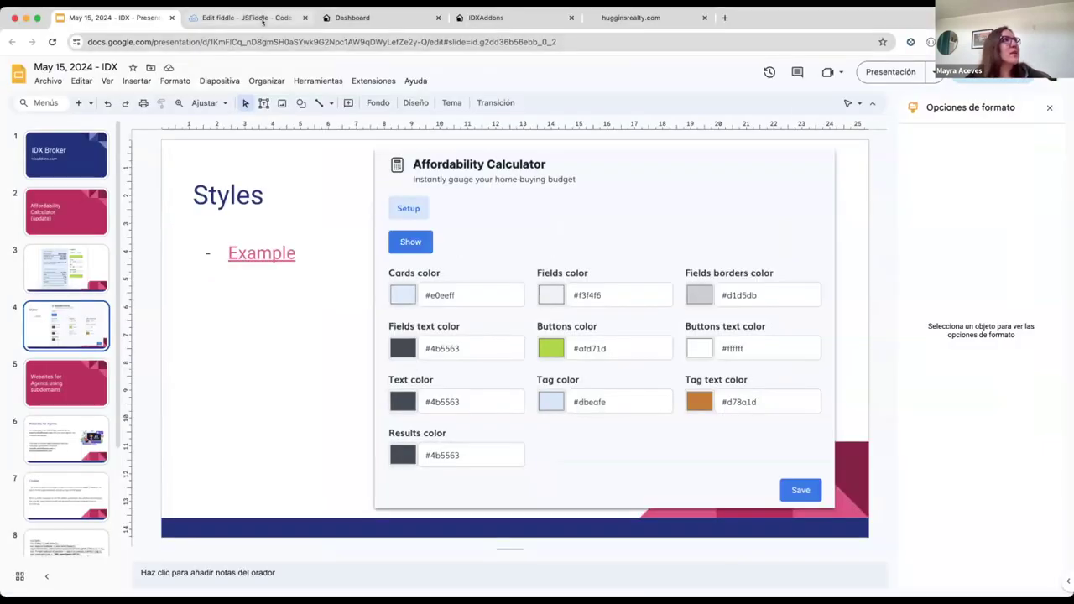
click(246, 18)
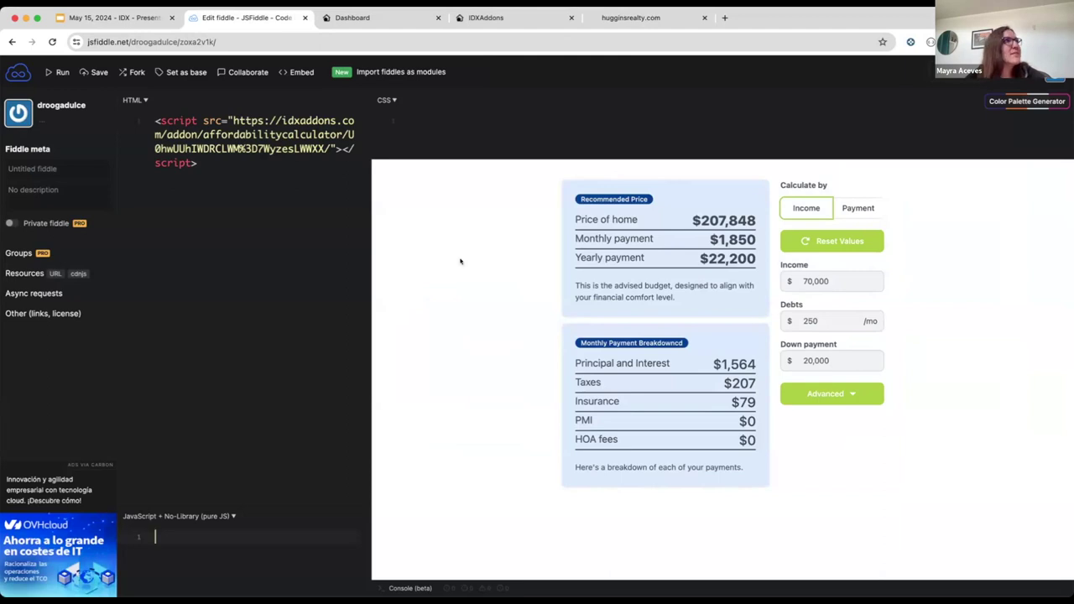
Step: Change the affordability calculator's Tag color to dark green #3d7604 and save the styles
click(351, 18)
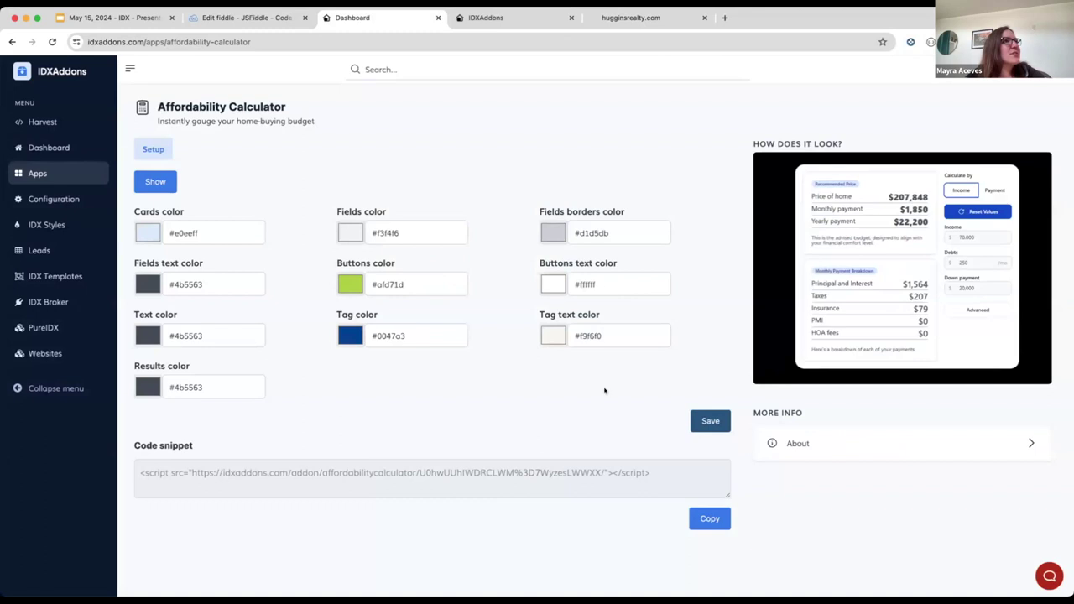
click(354, 336)
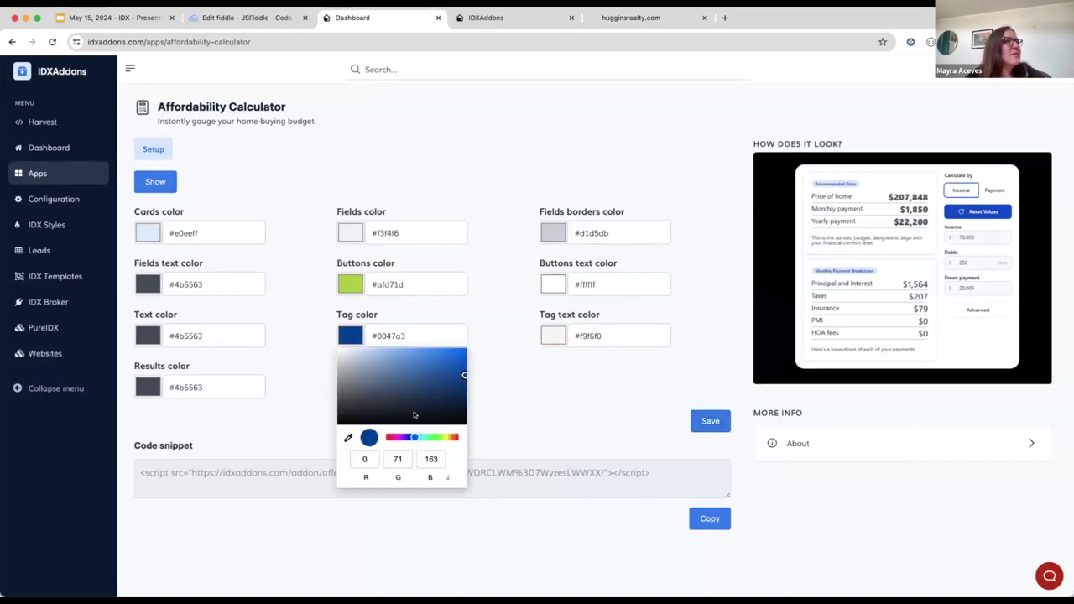
drag(414, 437, 440, 437)
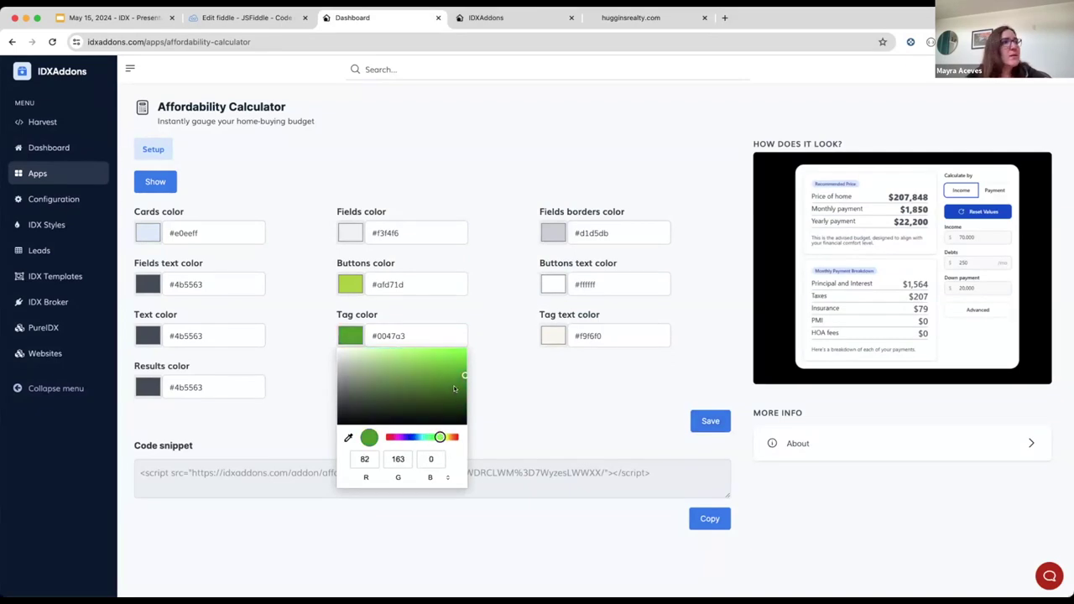
drag(453, 389, 461, 388)
click(487, 384)
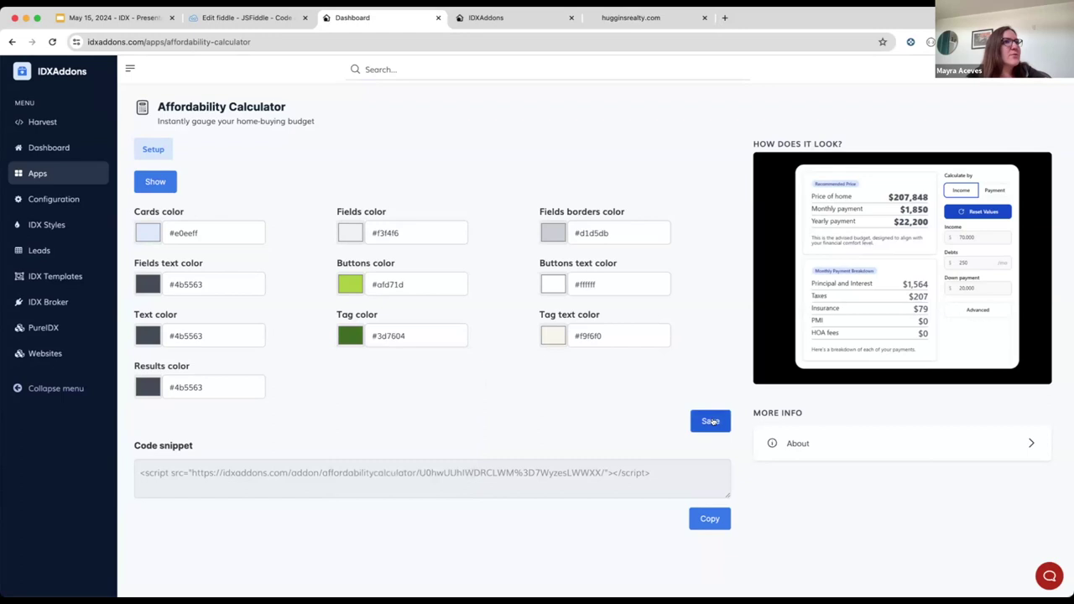
click(709, 421)
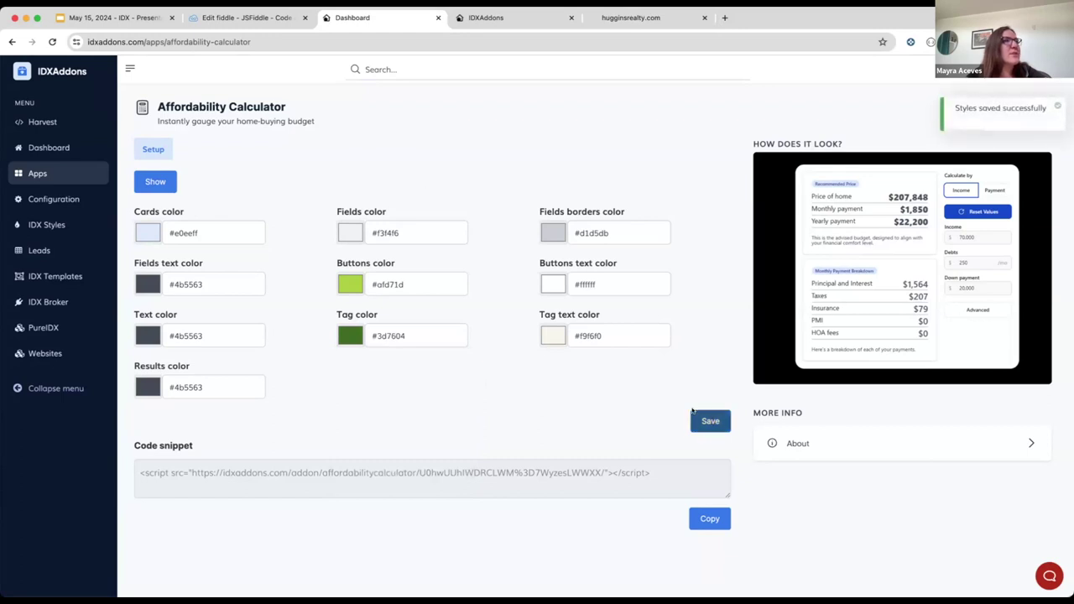
click(297, 38)
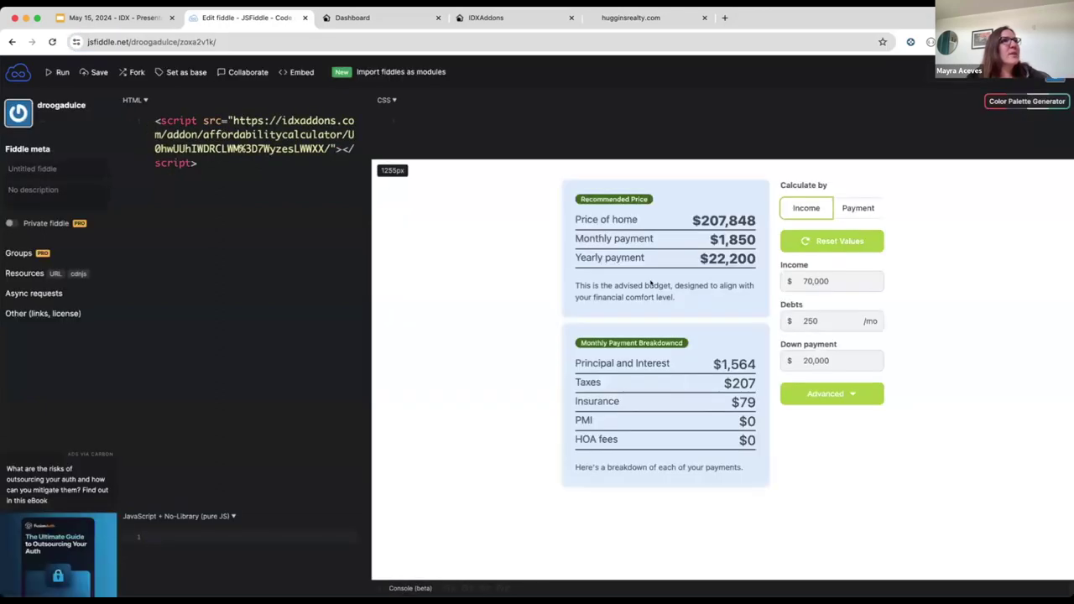
Step: Set the embedded calculator's Income to 150,000 and Debts to 1,250
drag(577, 193, 672, 217)
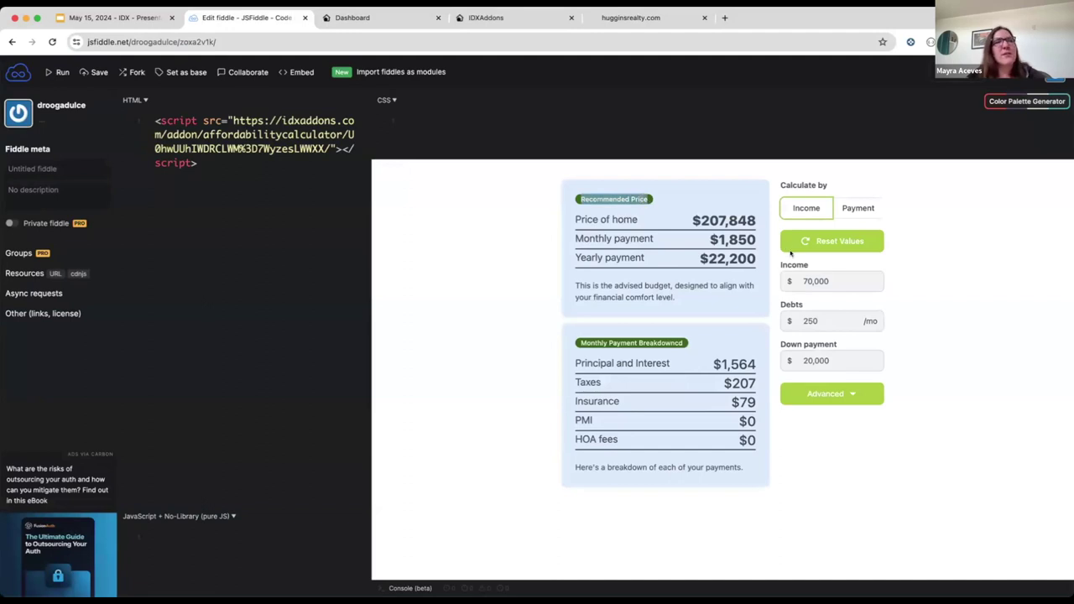
click(803, 281)
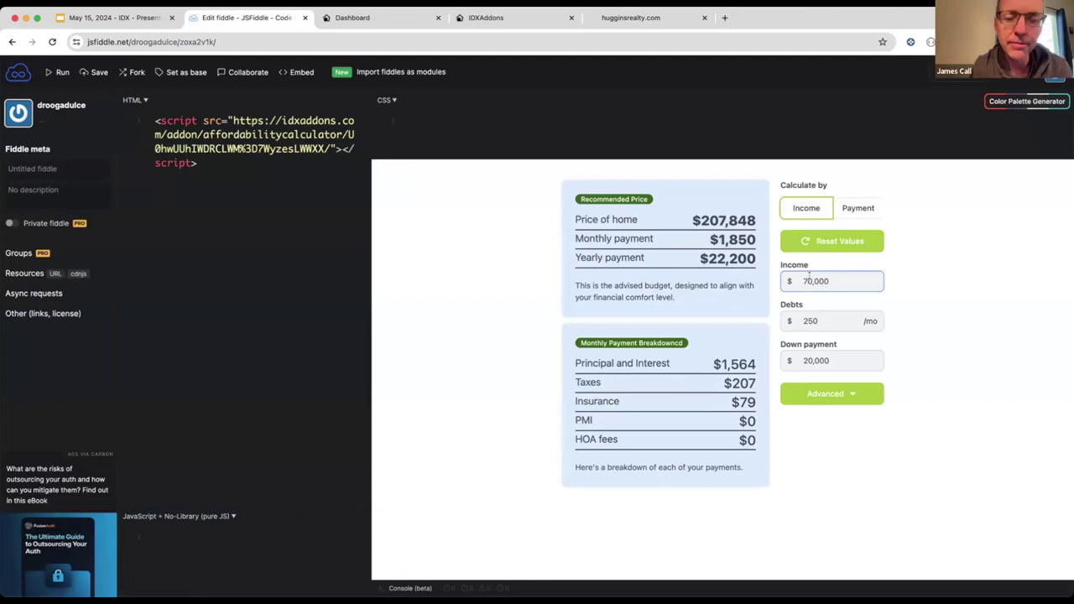
key(BackSpace)
text(150,00)
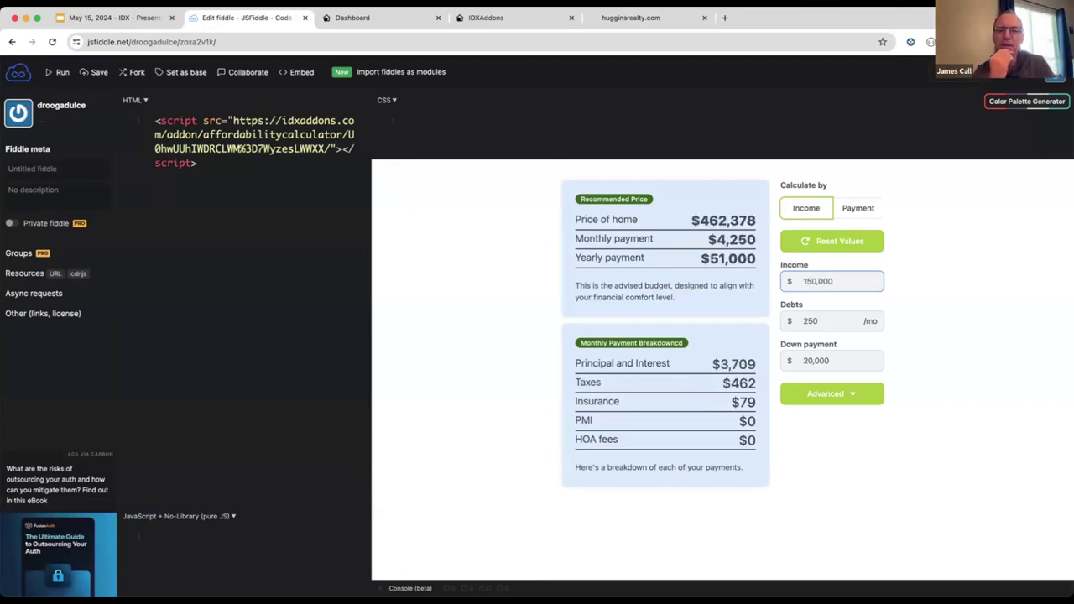
click(918, 319)
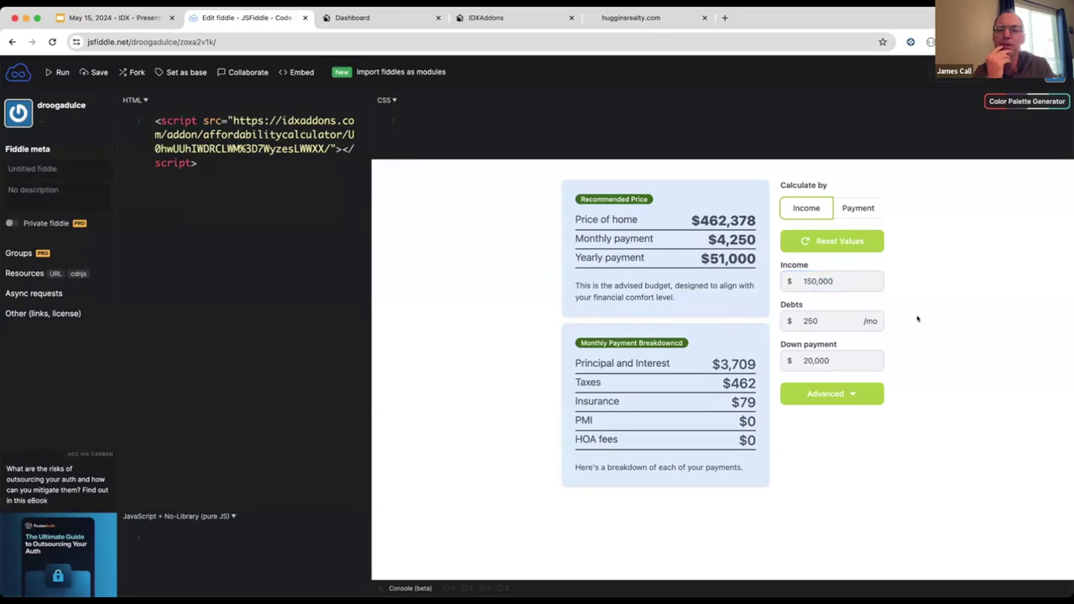
click(803, 320)
text(1,)
click(937, 344)
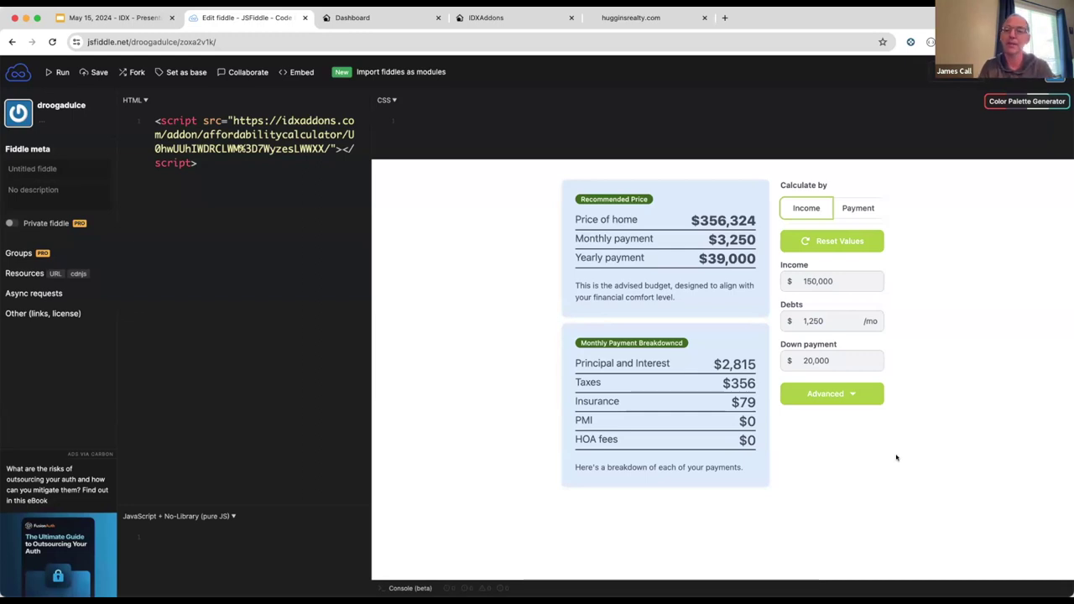
Step: Toggle the calculator between Income and Payment modes, leaving it on Payment
click(859, 205)
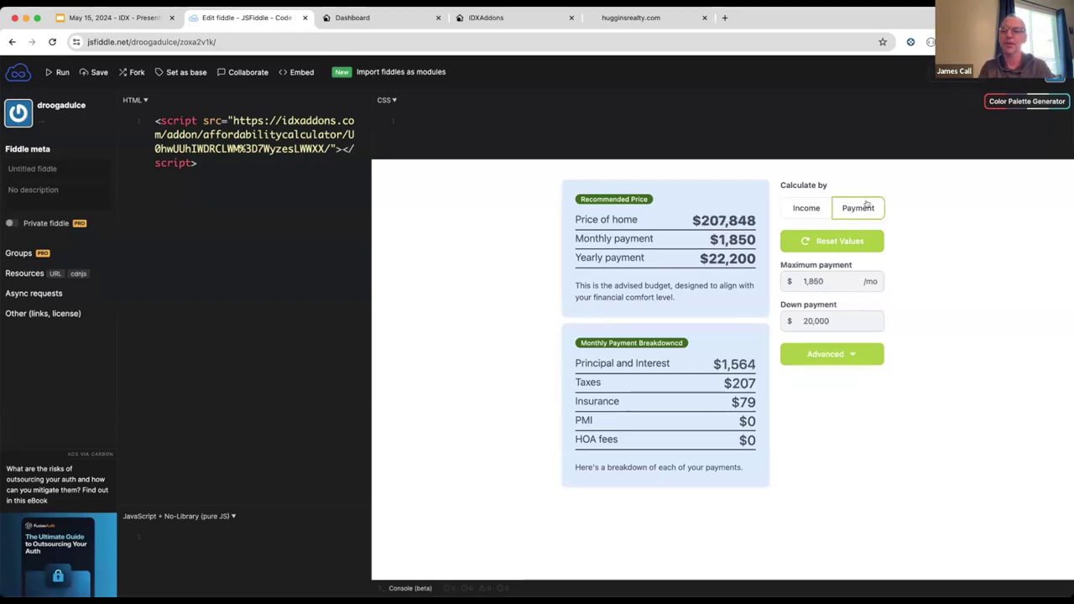
click(795, 207)
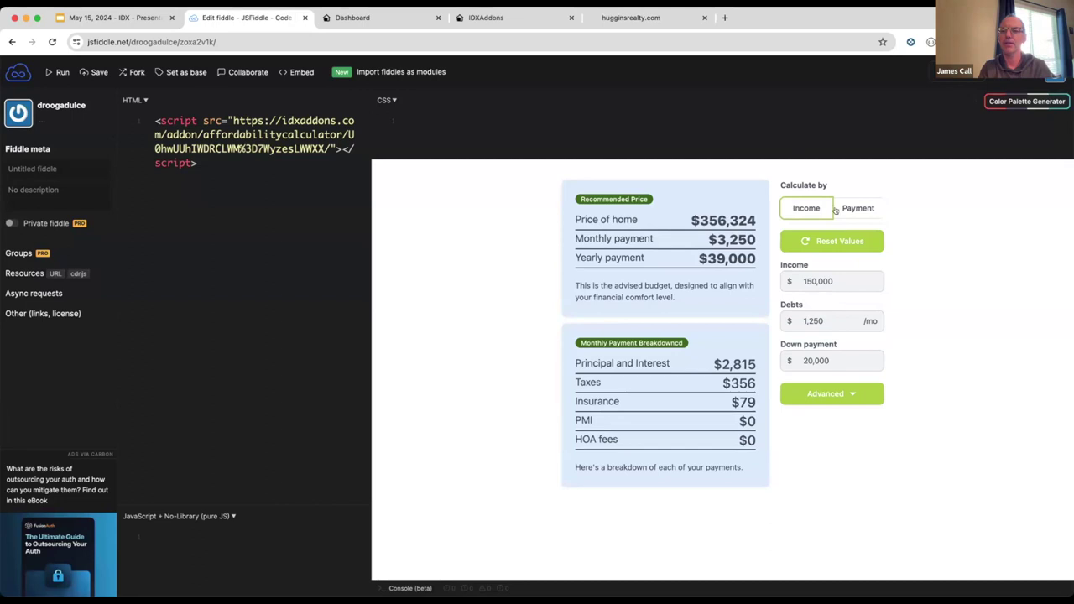
click(850, 211)
click(854, 216)
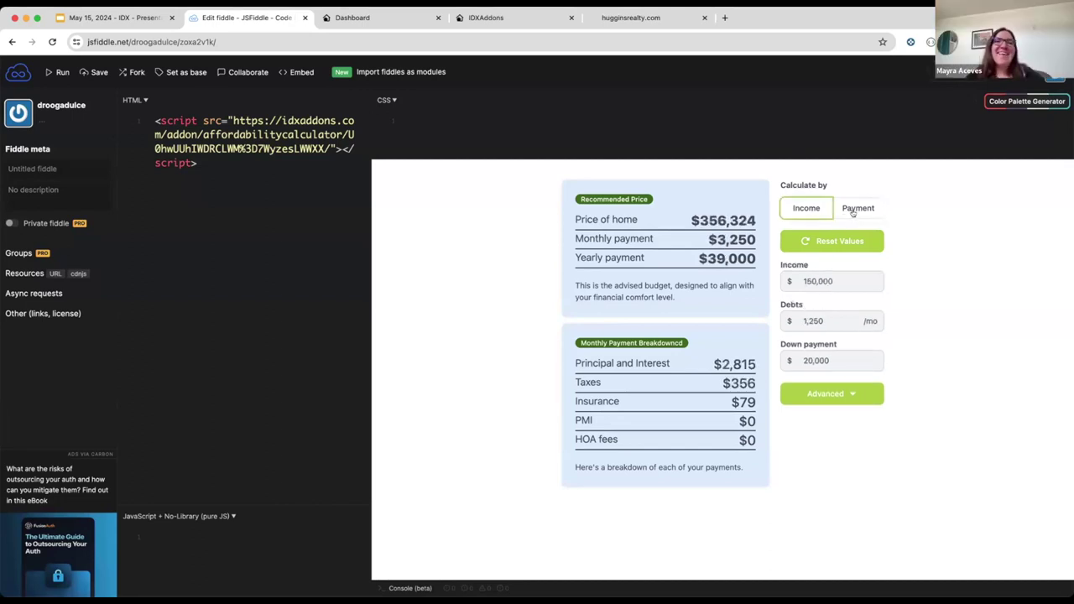
click(856, 210)
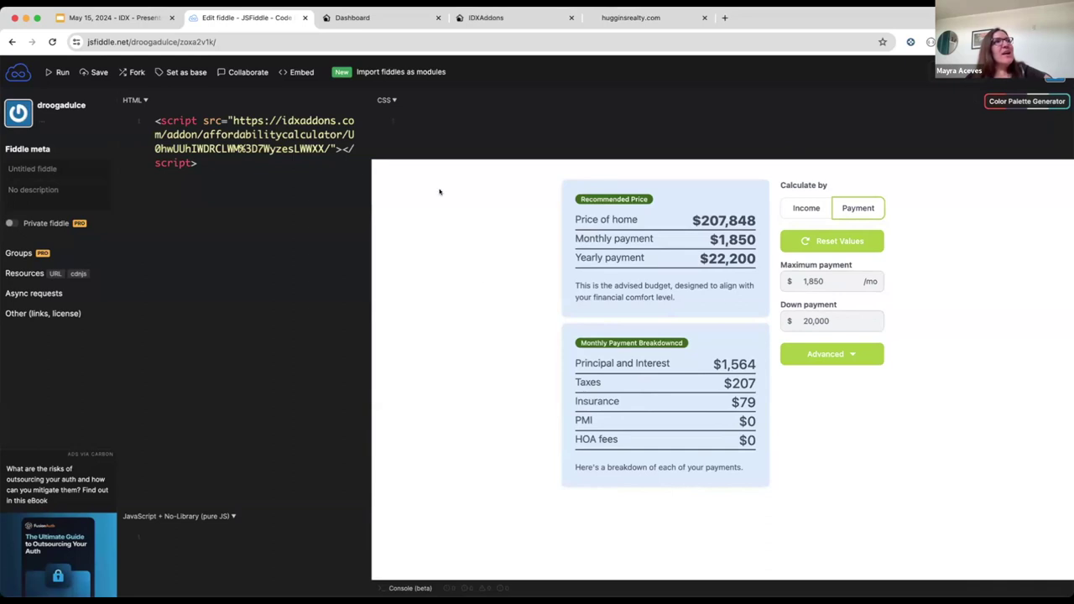
click(151, 18)
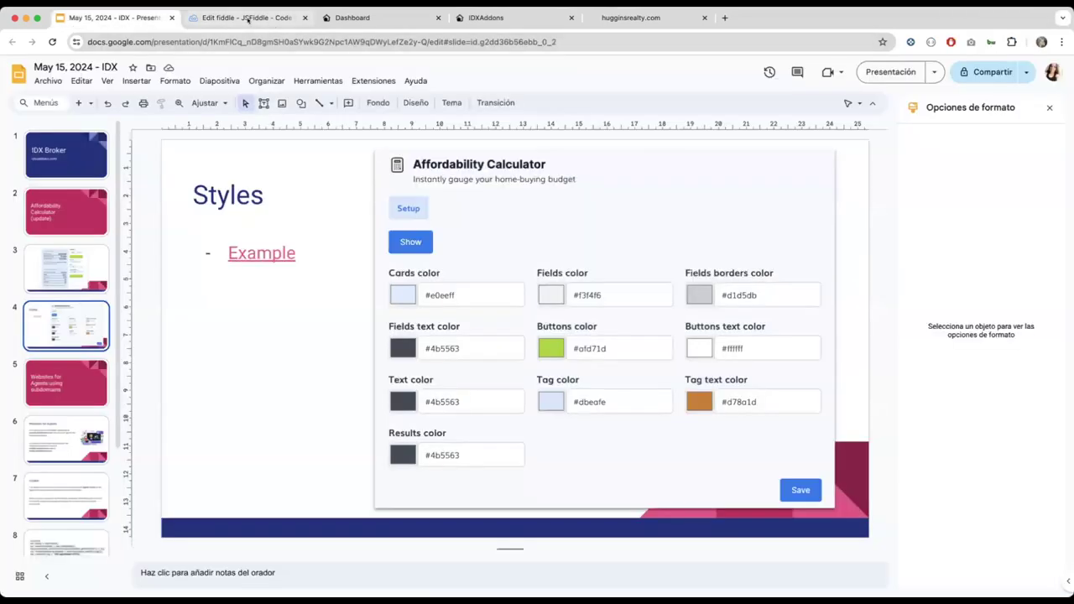
click(248, 19)
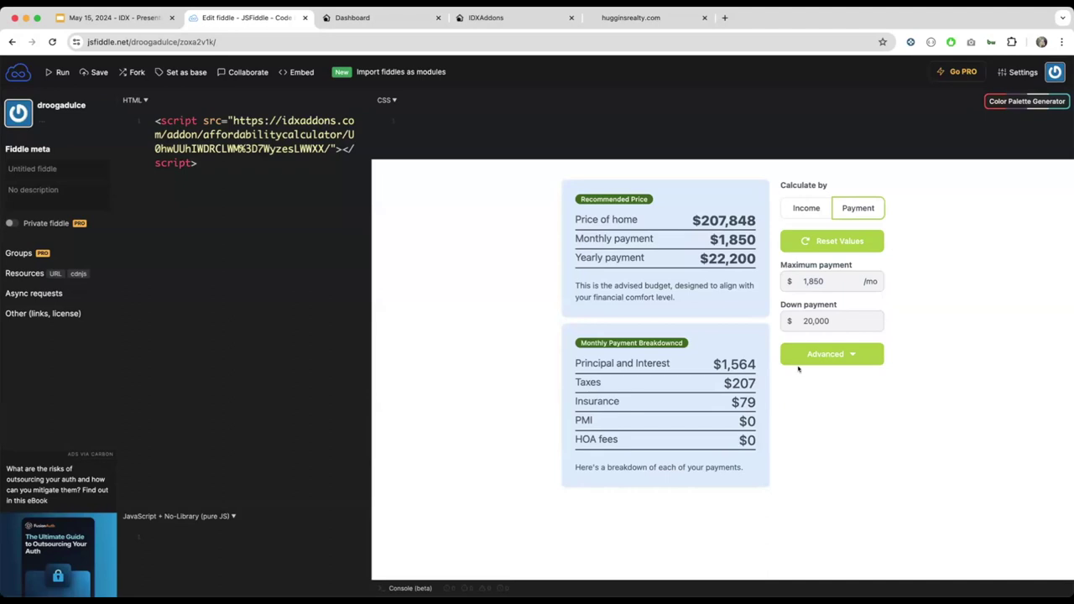
Step: Expand the calculator's Advanced loan options to reveal the extra fields
click(819, 287)
click(840, 355)
scroll(845, 392, down, 1)
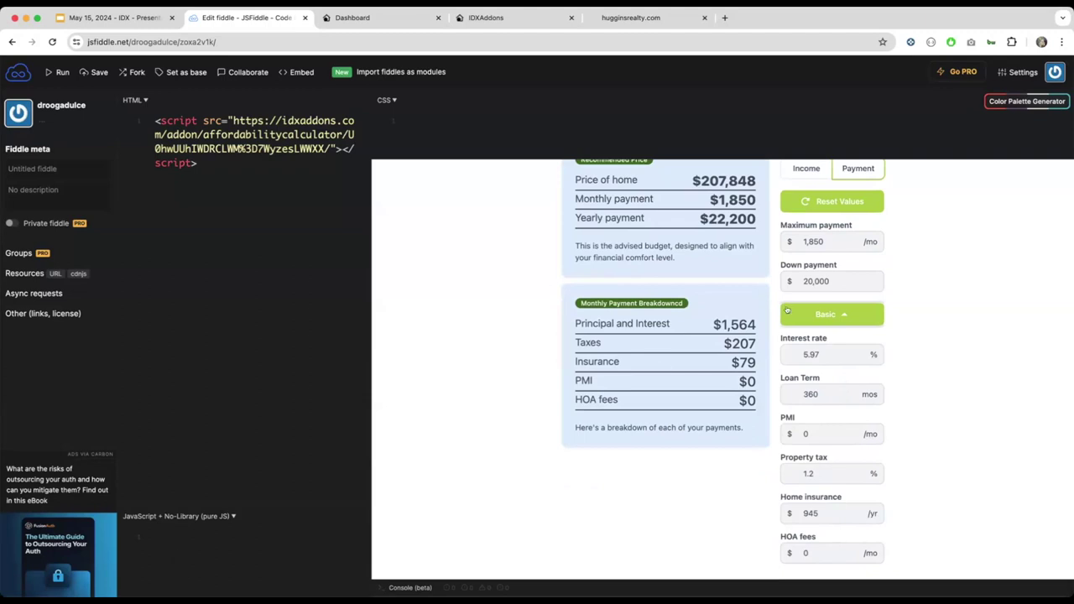
scroll(839, 361, up, 1)
scroll(854, 365, down, 1)
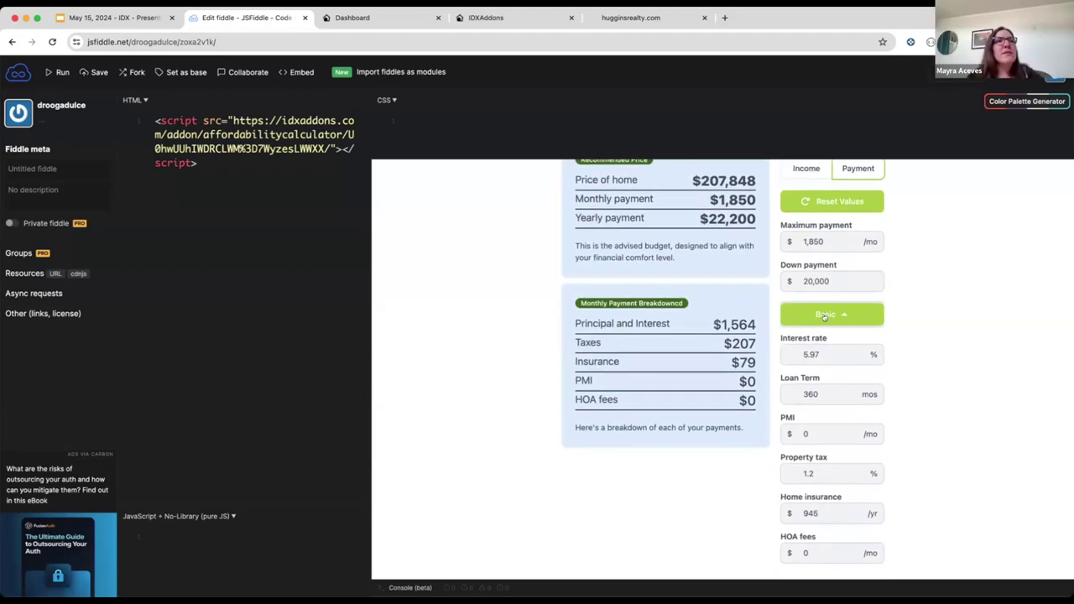
click(849, 314)
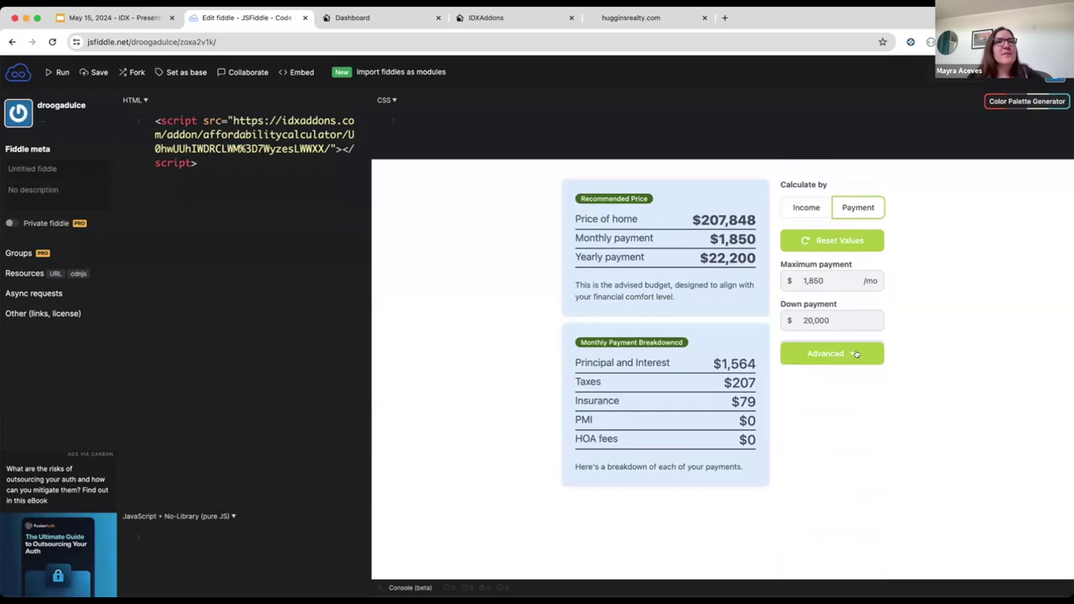
click(846, 354)
scroll(867, 396, down, 1)
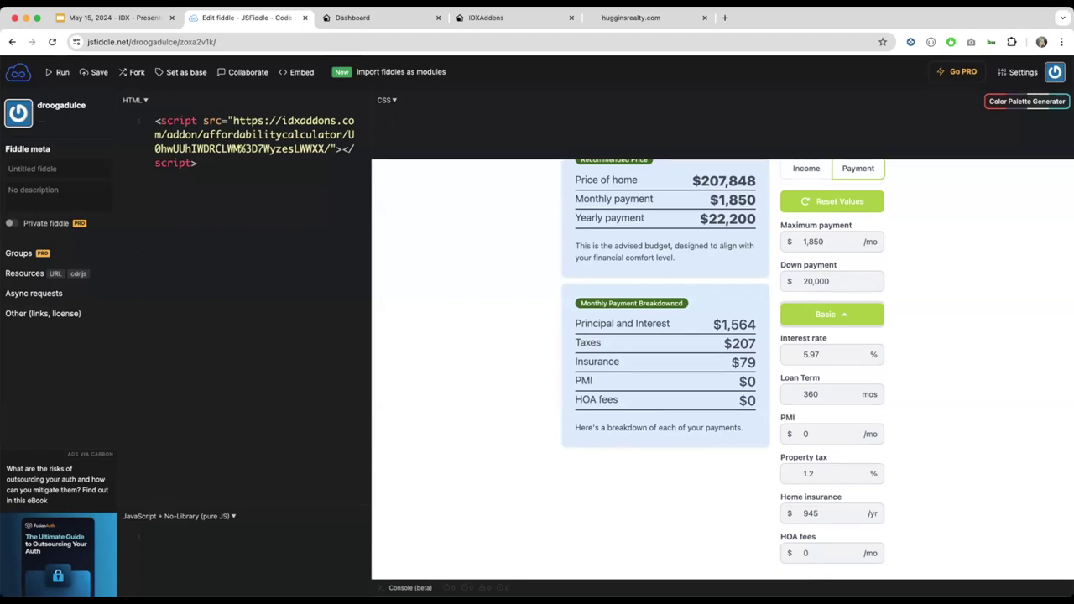
Step: Cut Home insurance from 945 to 94 per year, raising the recommended price to $215,369
click(826, 434)
click(820, 514)
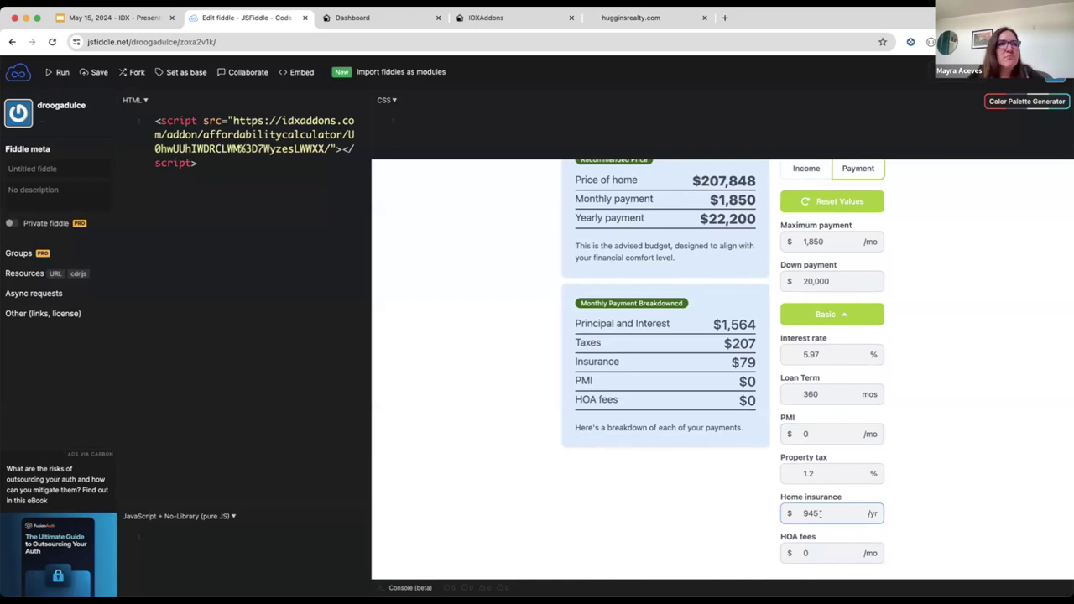
key(BackSpace)
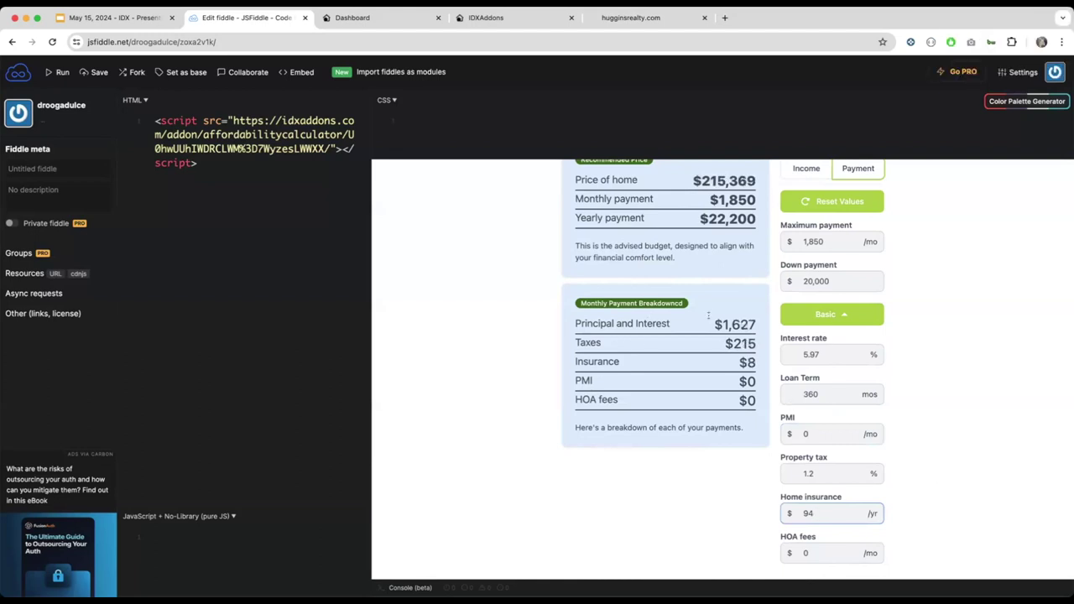
scroll(727, 344, up, 1)
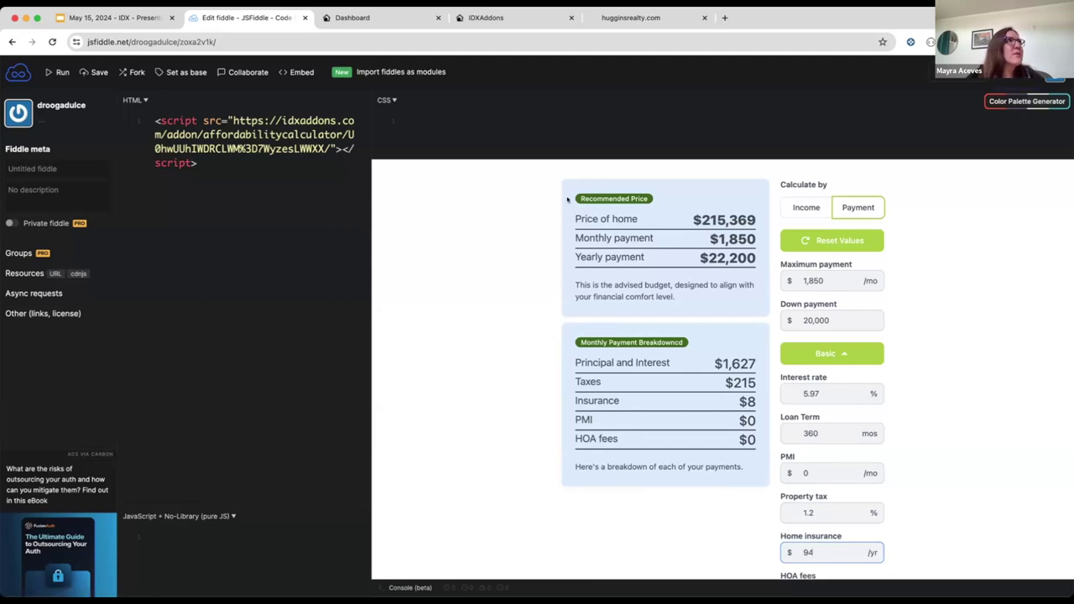
Step: Review the Primary Buttons colours on IDX Styles, then return to the presentation's Styles slide
click(383, 21)
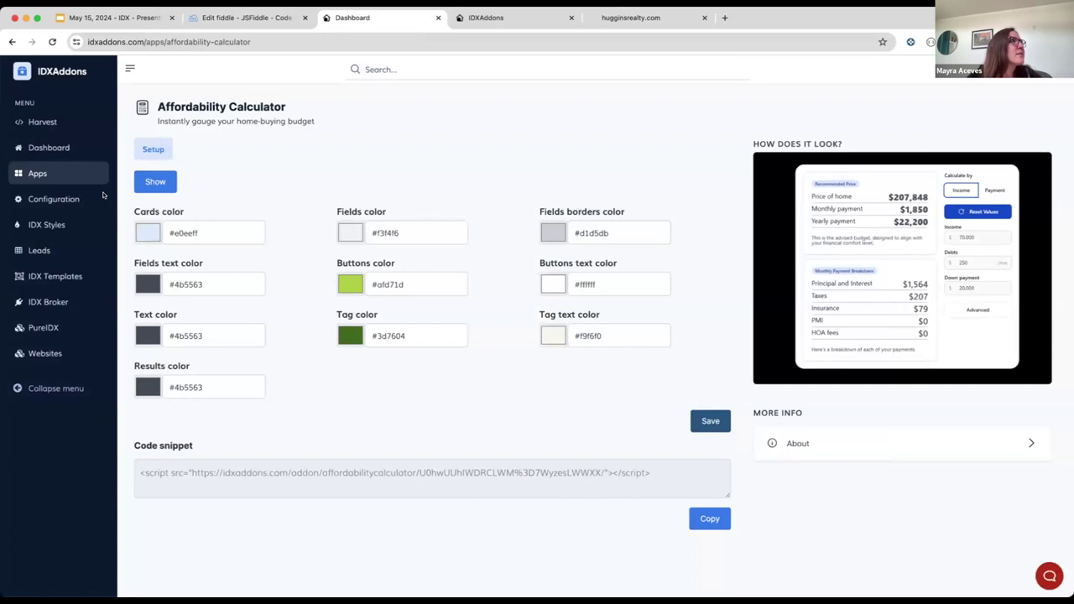
click(46, 224)
scroll(479, 328, down, 3)
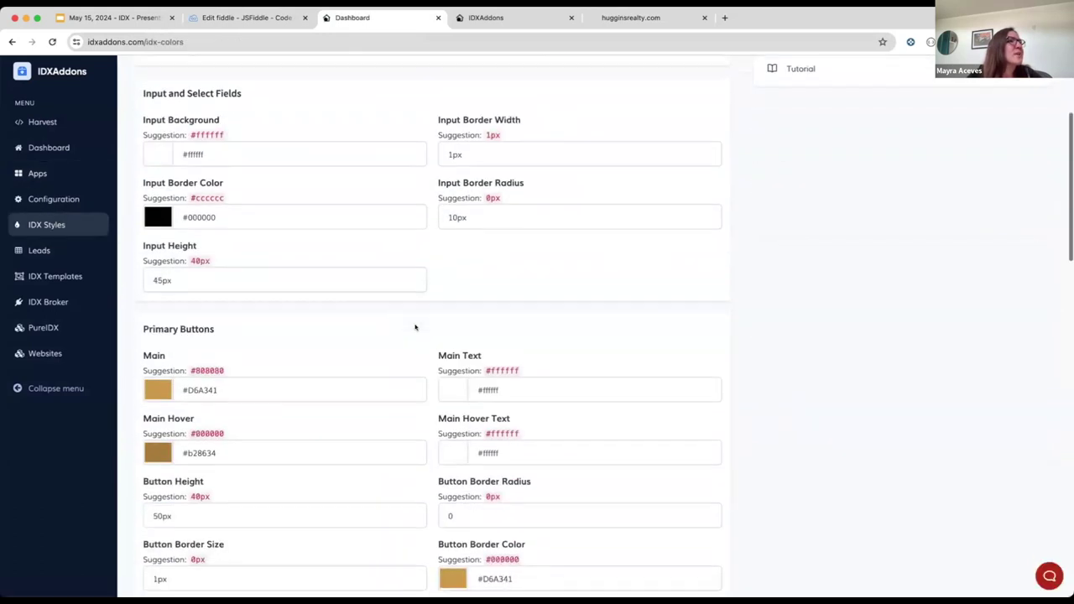
scroll(346, 389, down, 3)
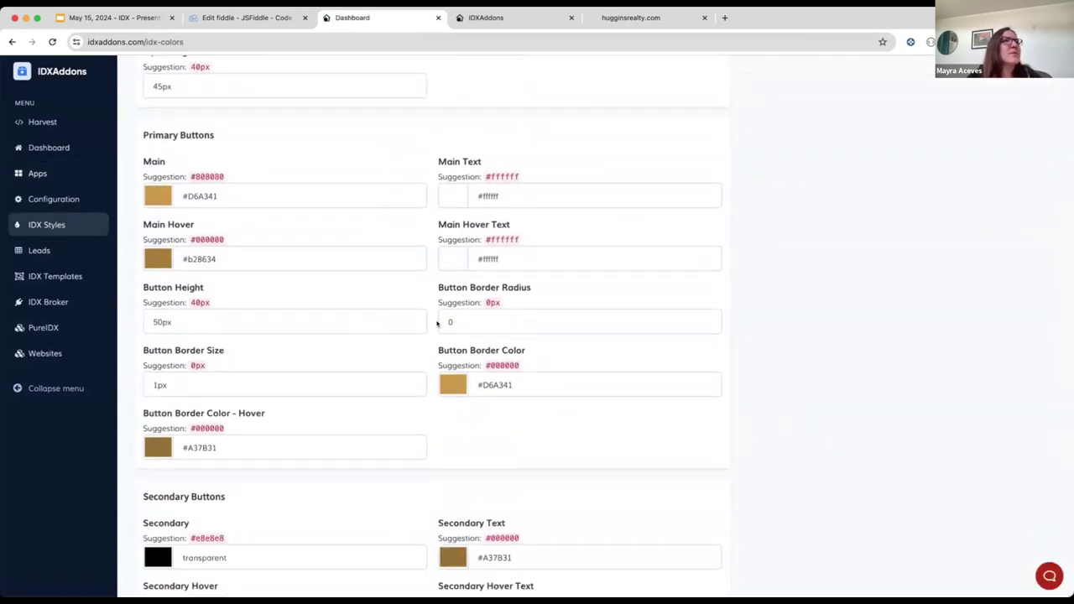
scroll(245, 300, up, 1)
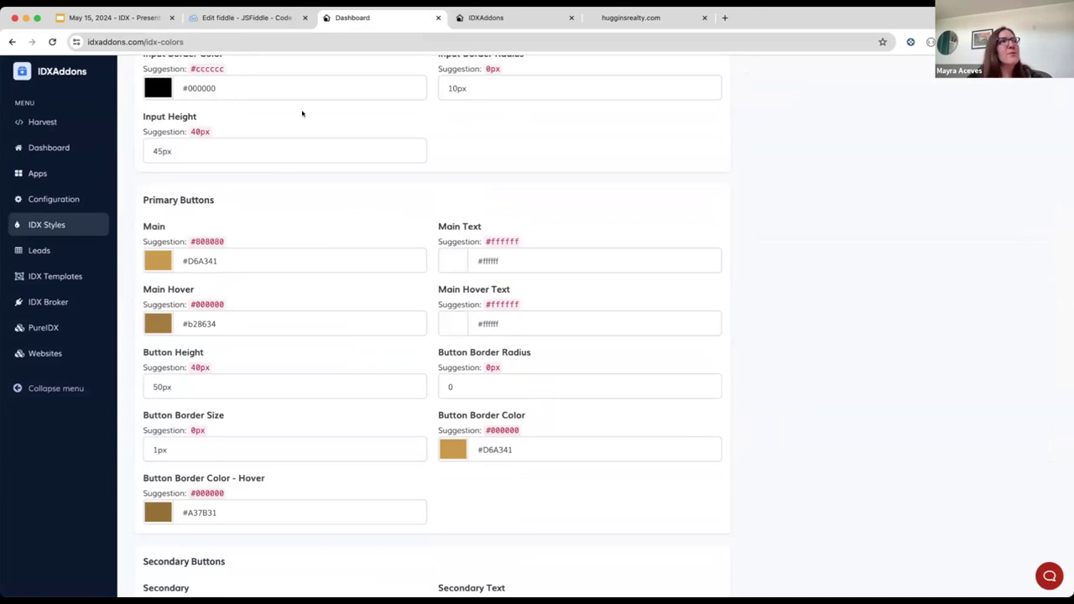
scroll(443, 146, up, 5)
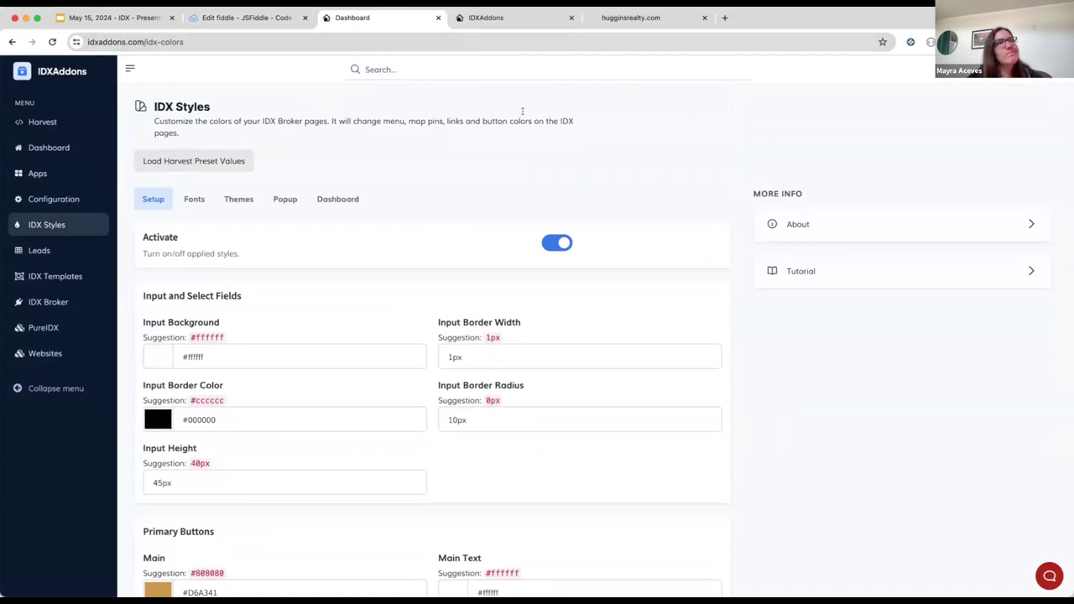
click(242, 17)
click(126, 20)
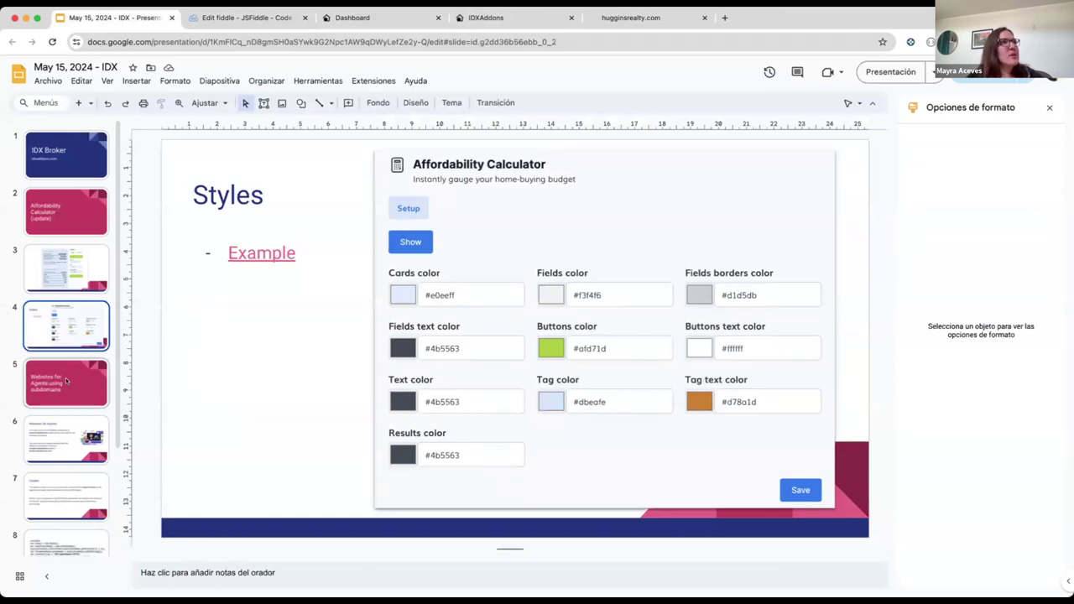
Step: Bring slide 9, 'Example', of the IDX presentation into view
click(66, 381)
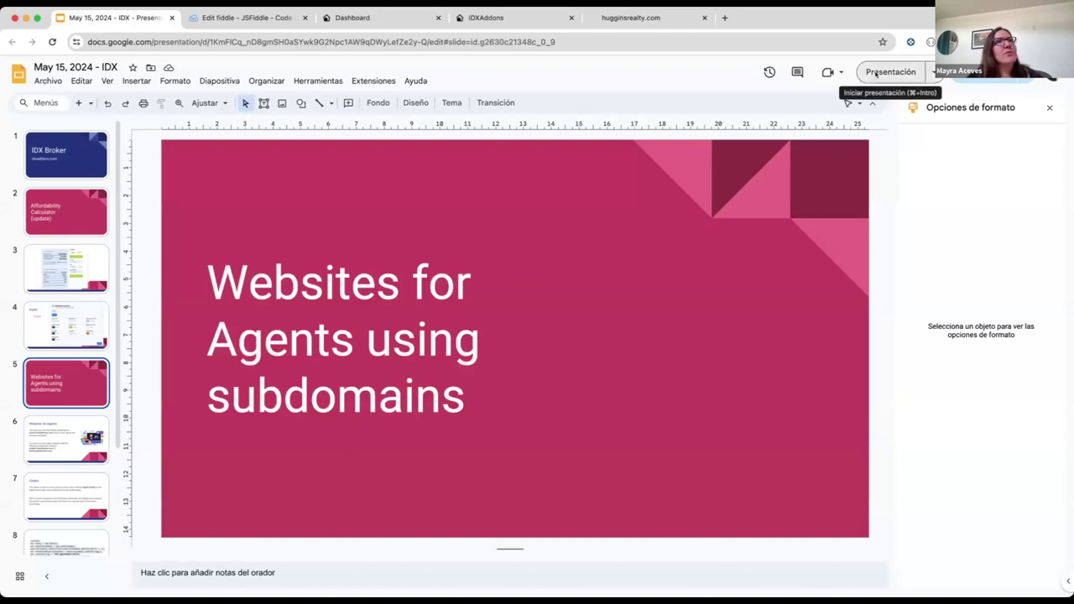
click(876, 74)
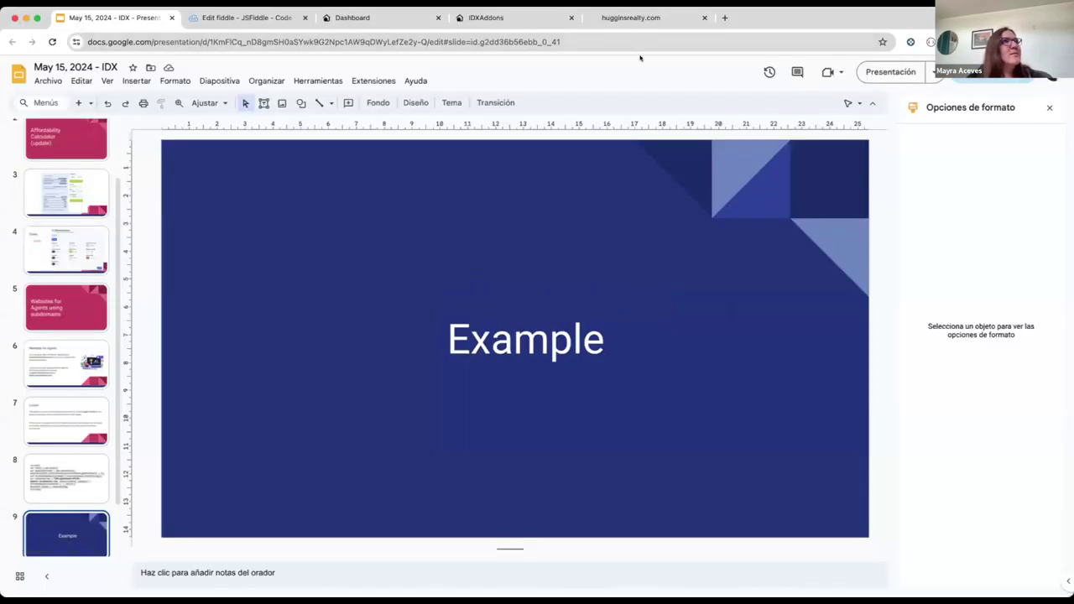
Step: Look over the hugginsrealty.com homepage, then go to its Agents roster at homes.hugginsrealty.com/idx/roster
click(631, 20)
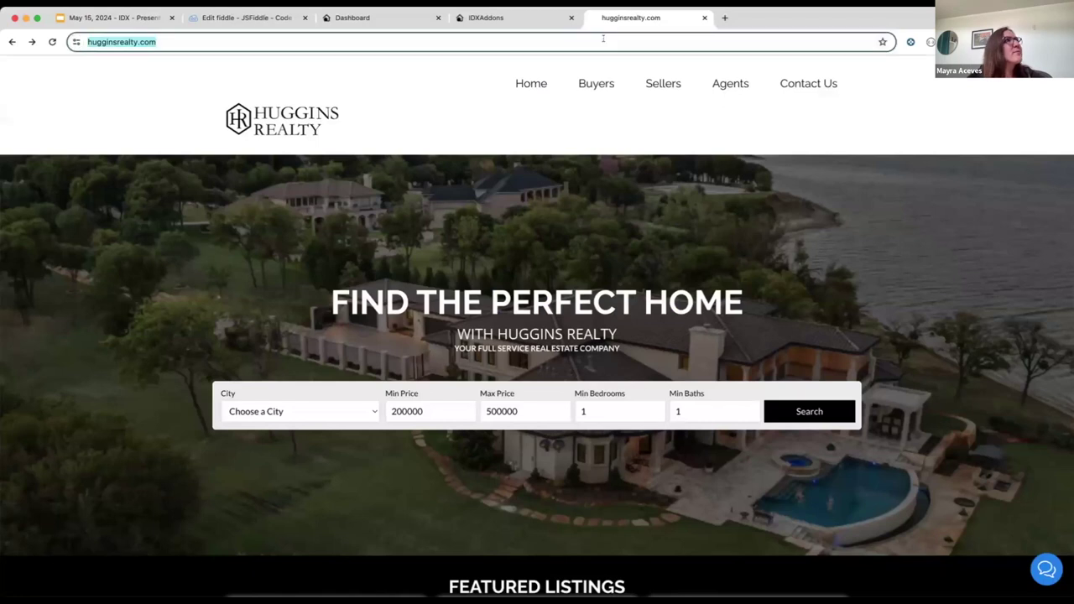
click(603, 38)
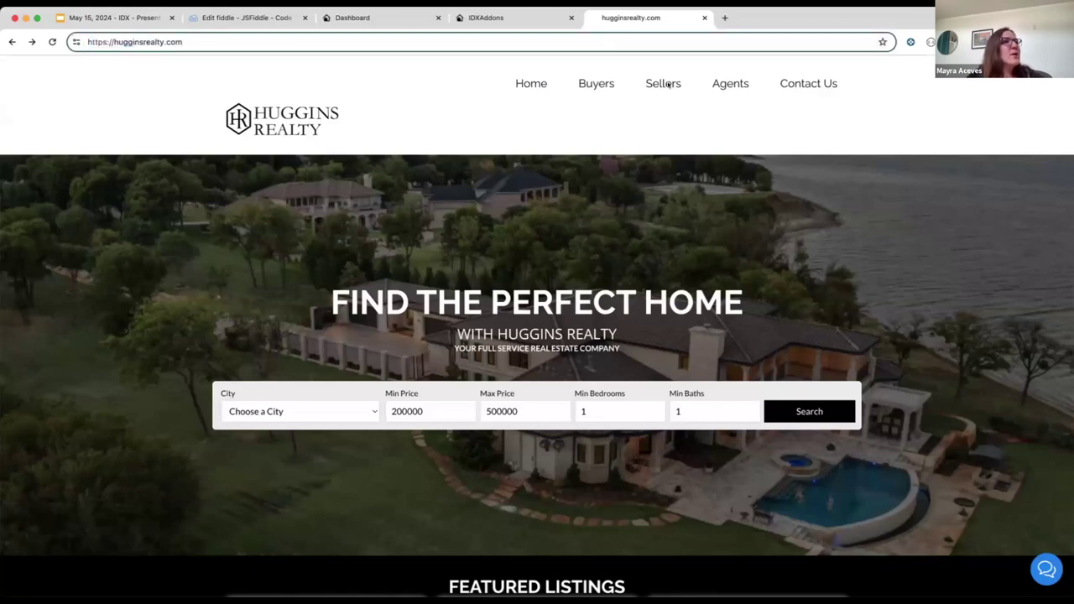
scroll(786, 147, down, 5)
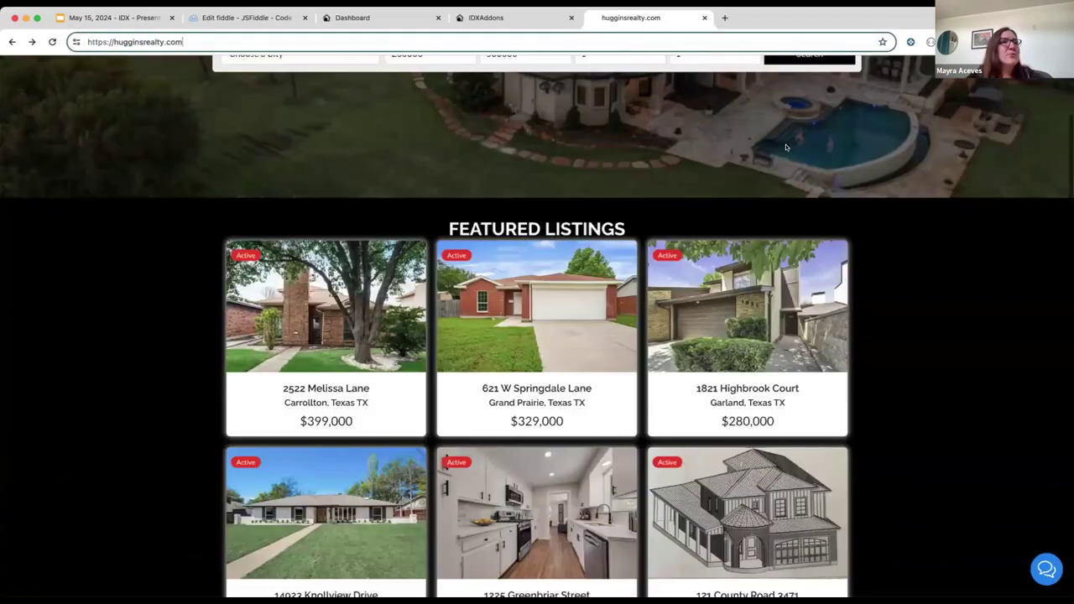
scroll(786, 147, down, 6)
scroll(785, 144, up, 10)
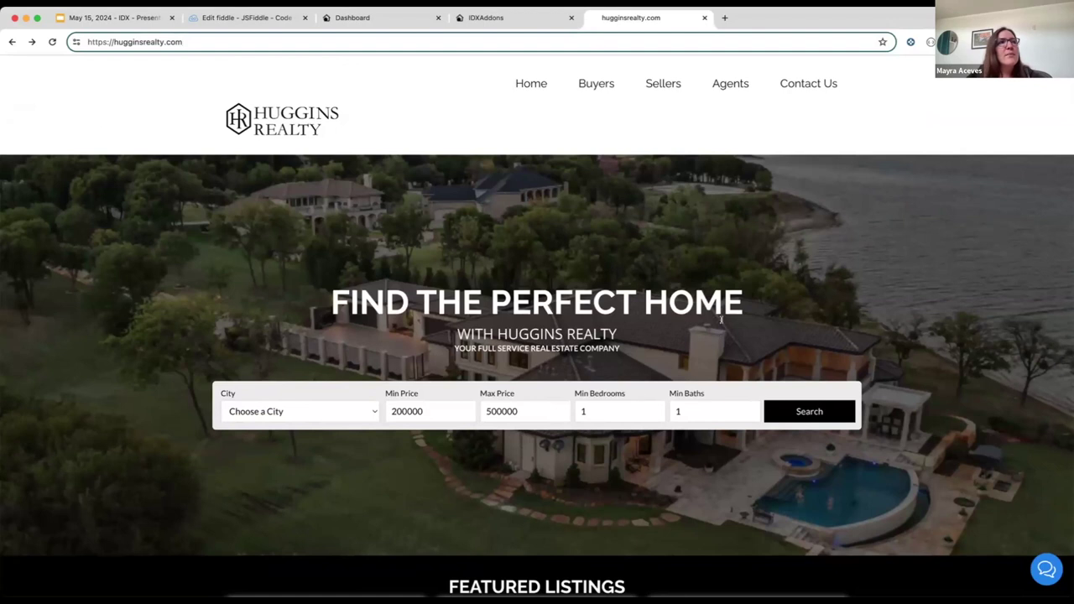
scroll(942, 251, down, 5)
scroll(945, 257, up, 4)
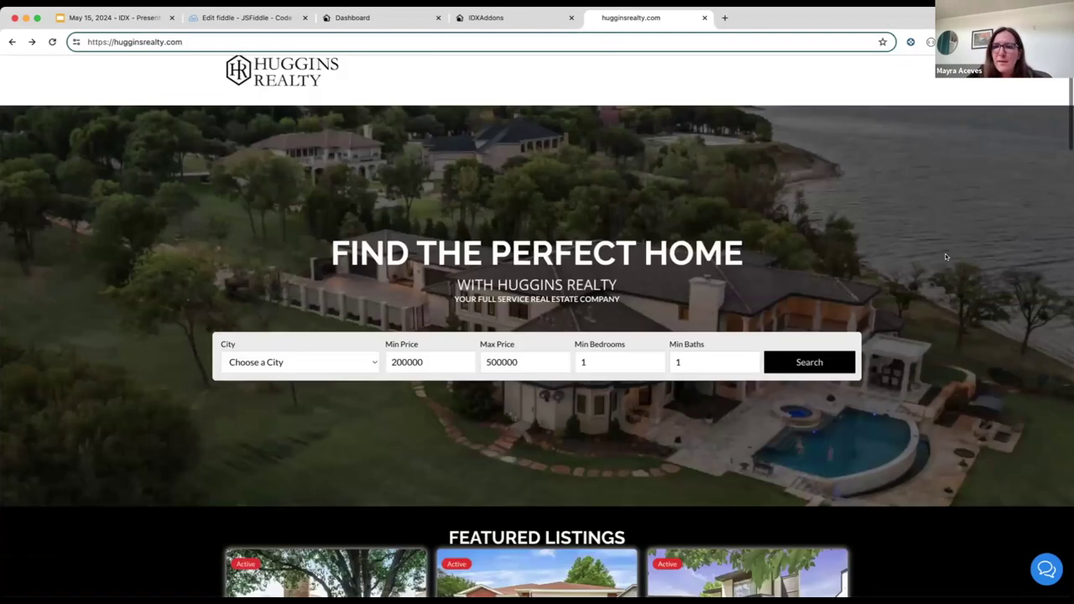
scroll(946, 257, up, 1)
scroll(830, 254, up, 2)
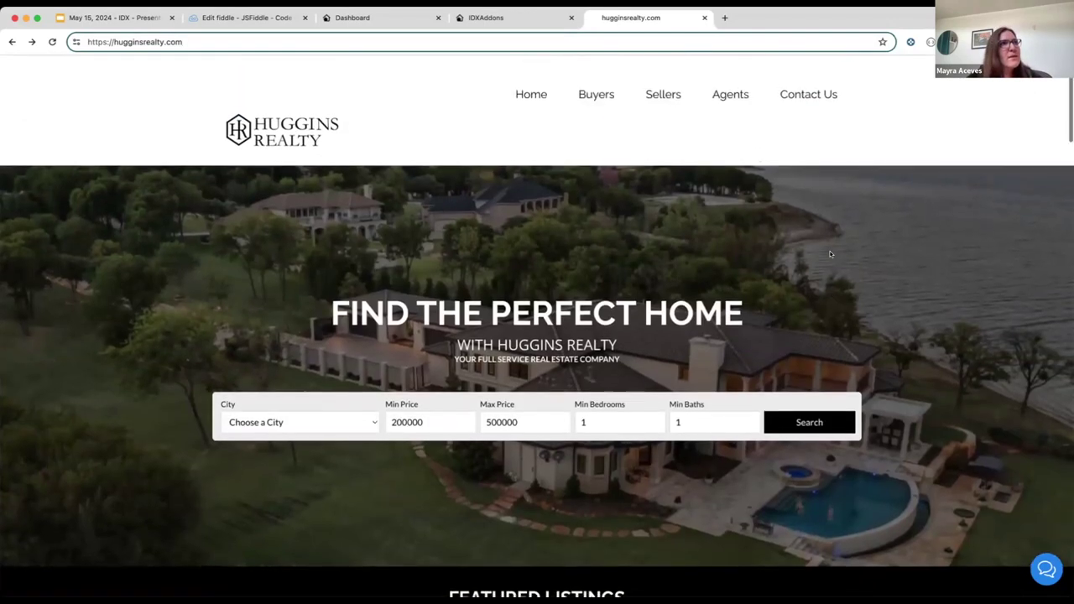
click(721, 87)
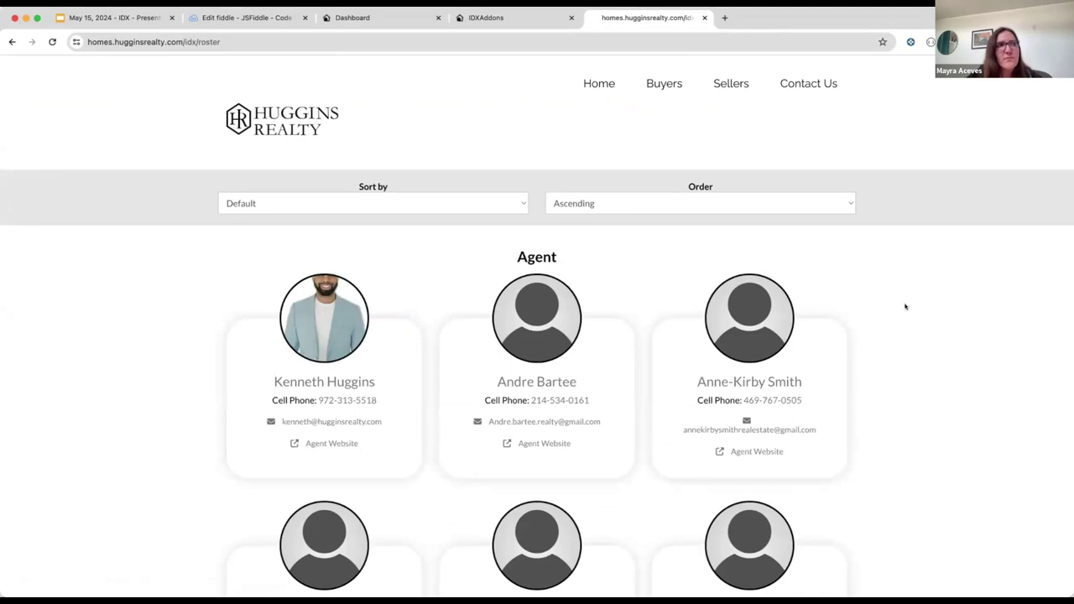
Step: Point out the roster page's homes.hugginsrealty.com domain in the address bar
scroll(904, 304, down, 3)
click(105, 42)
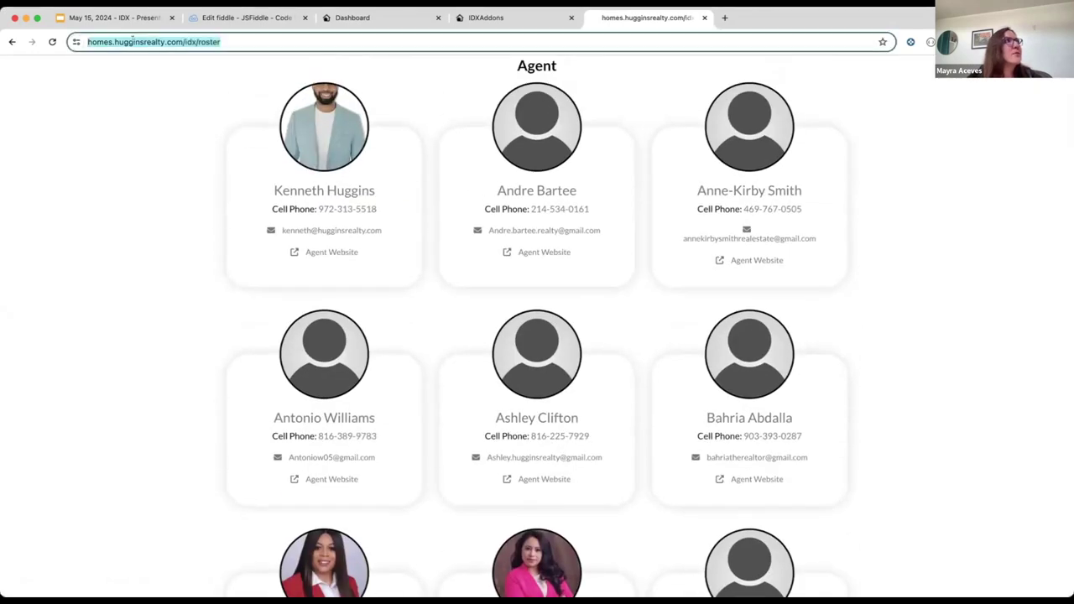
click(90, 39)
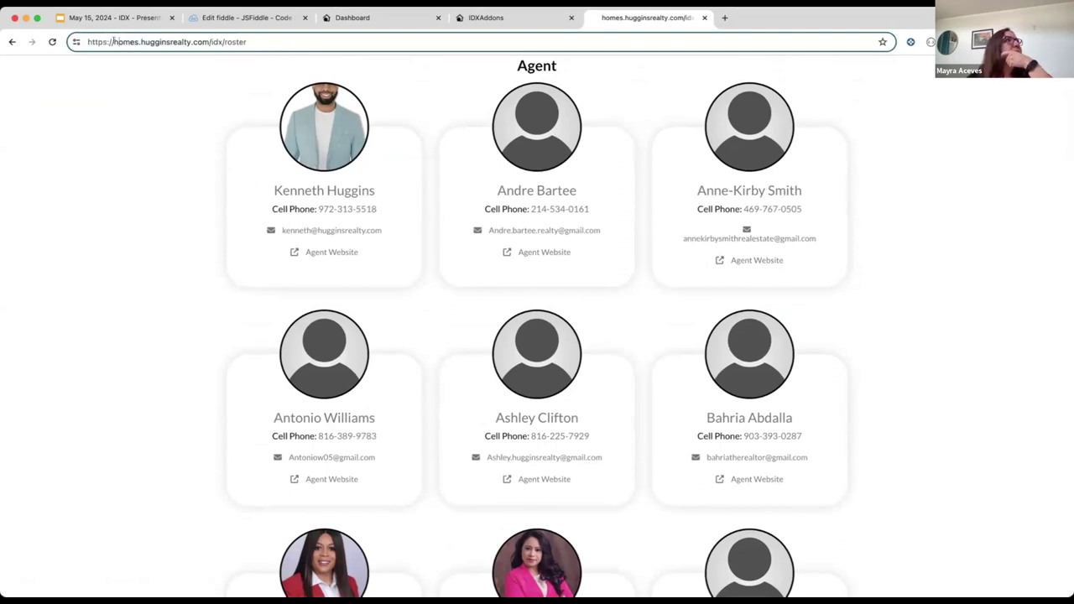
drag(112, 41, 208, 41)
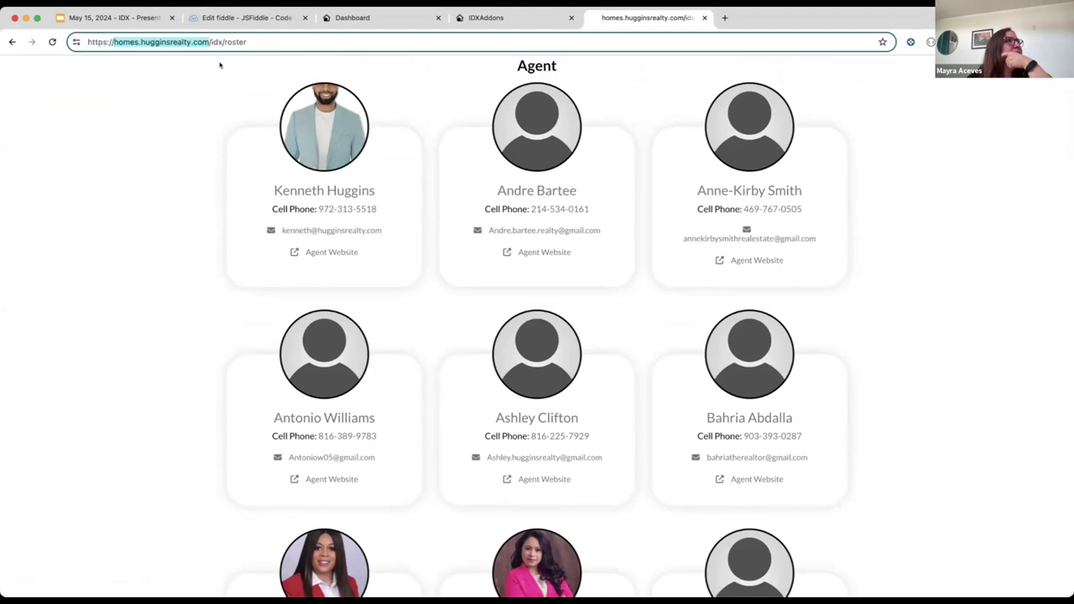
Step: Open the red-jacket agent's website in a new tab and highlight its hugginsrealty.com subdomain
scroll(379, 357, down, 4)
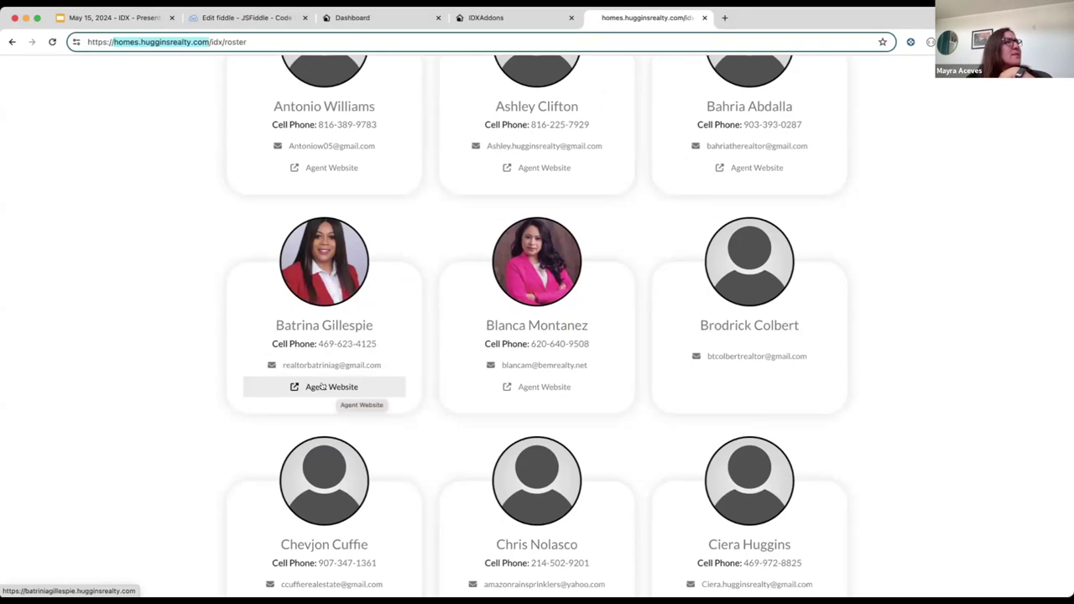
click(323, 386)
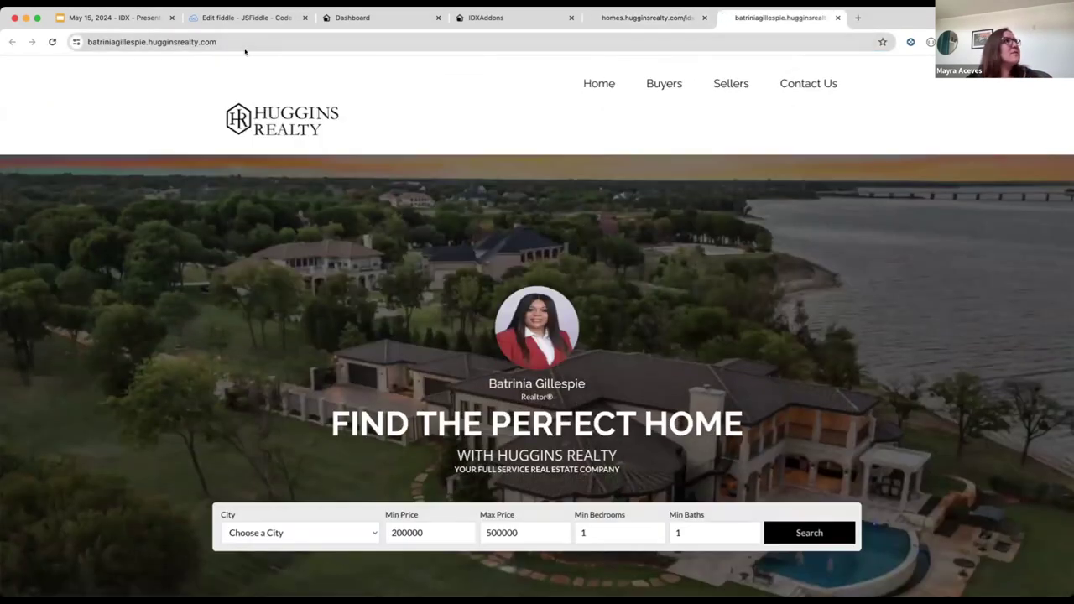
click(147, 42)
click(239, 46)
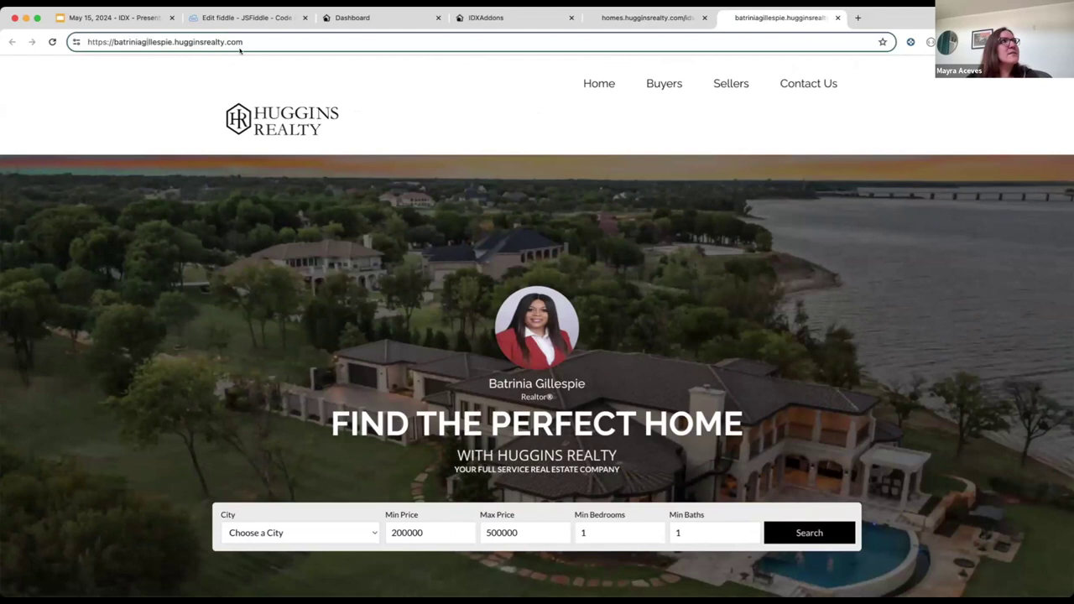
drag(251, 41, 113, 37)
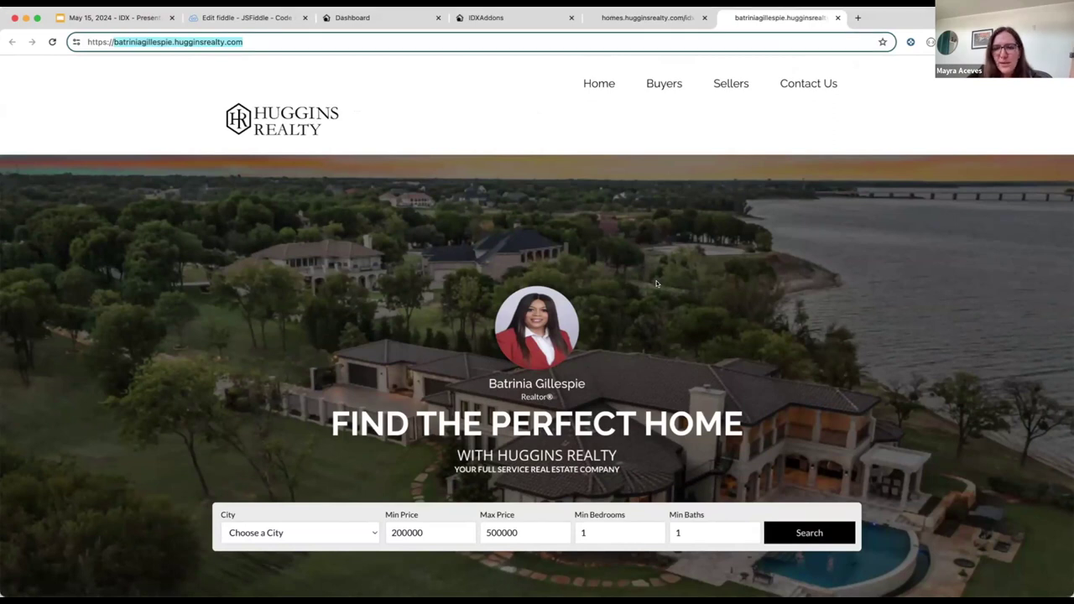
scroll(773, 370, down, 3)
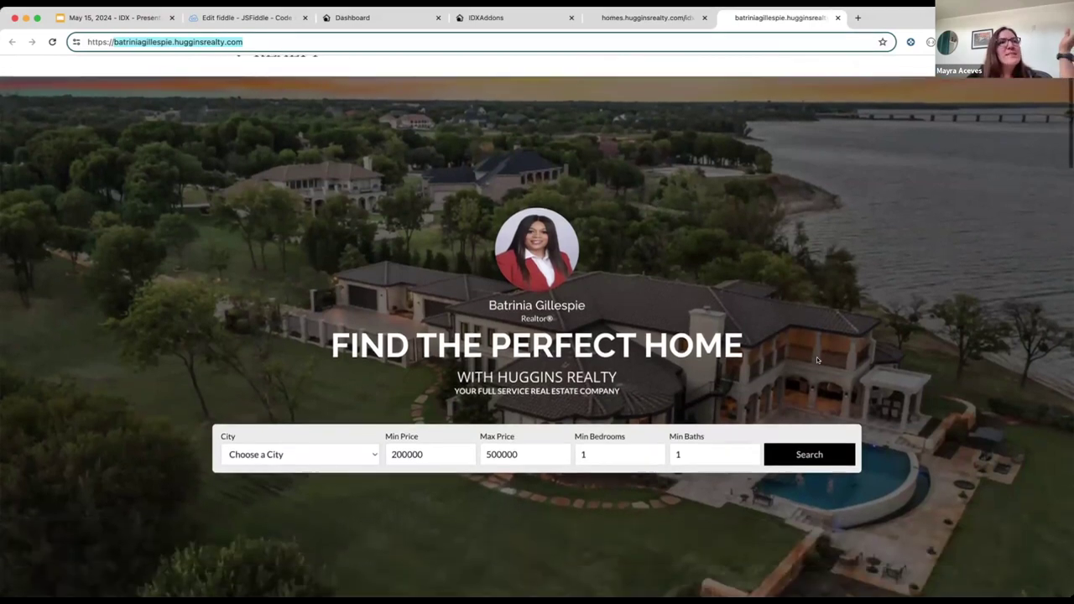
scroll(816, 359, up, 3)
scroll(812, 341, down, 3)
scroll(809, 412, up, 1)
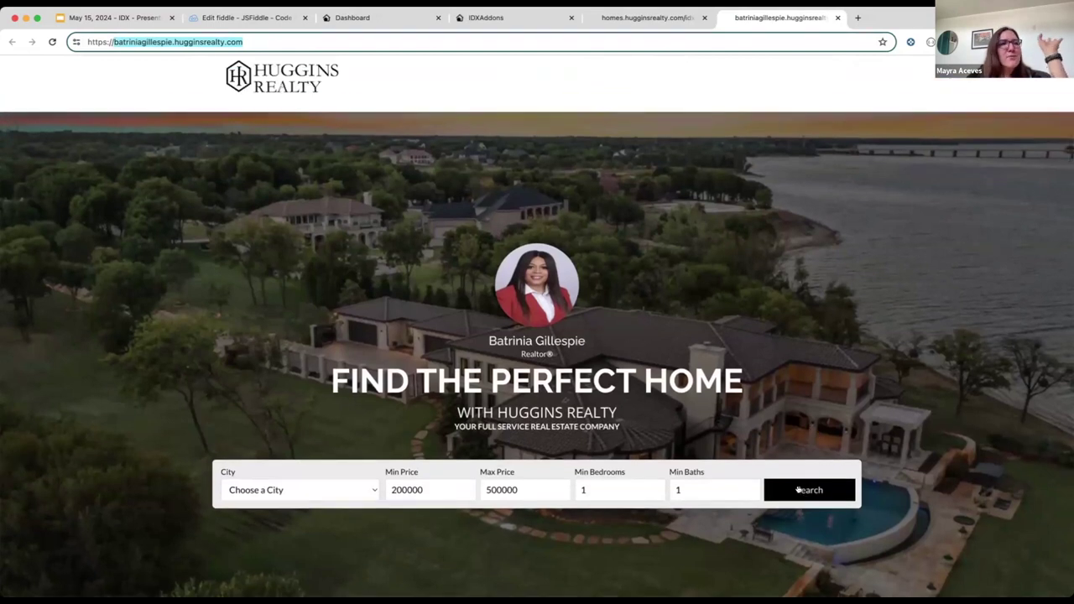
Step: Run the home search from the agent site and scroll through the results
click(793, 487)
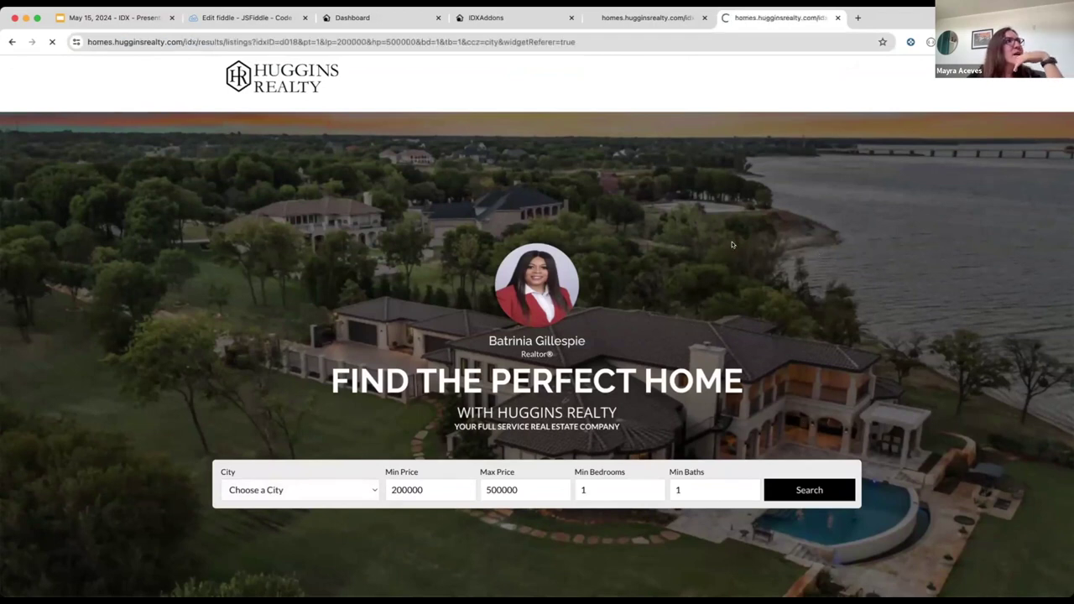
scroll(971, 404, down, 3)
scroll(971, 404, down, 7)
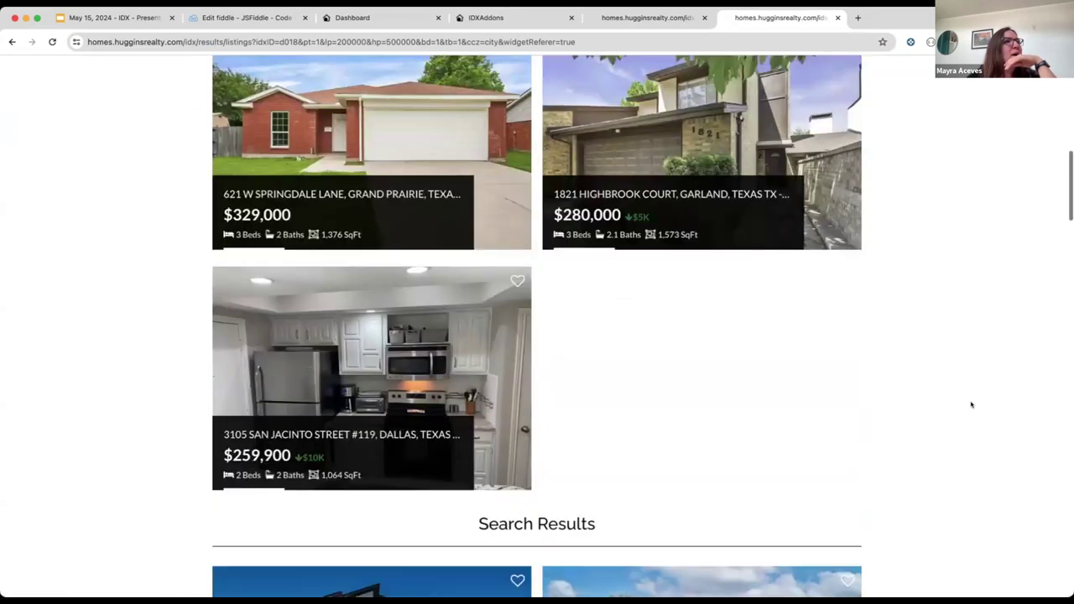
scroll(971, 404, down, 5)
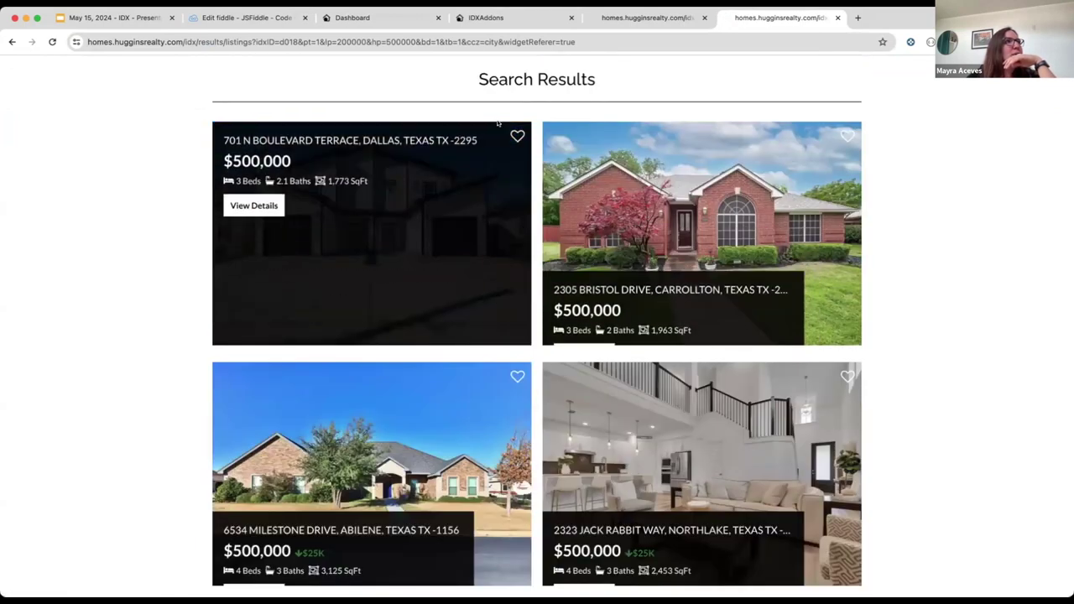
Step: Open the first result, listing 20442996, and scroll its details behind the Sign Up form
click(253, 206)
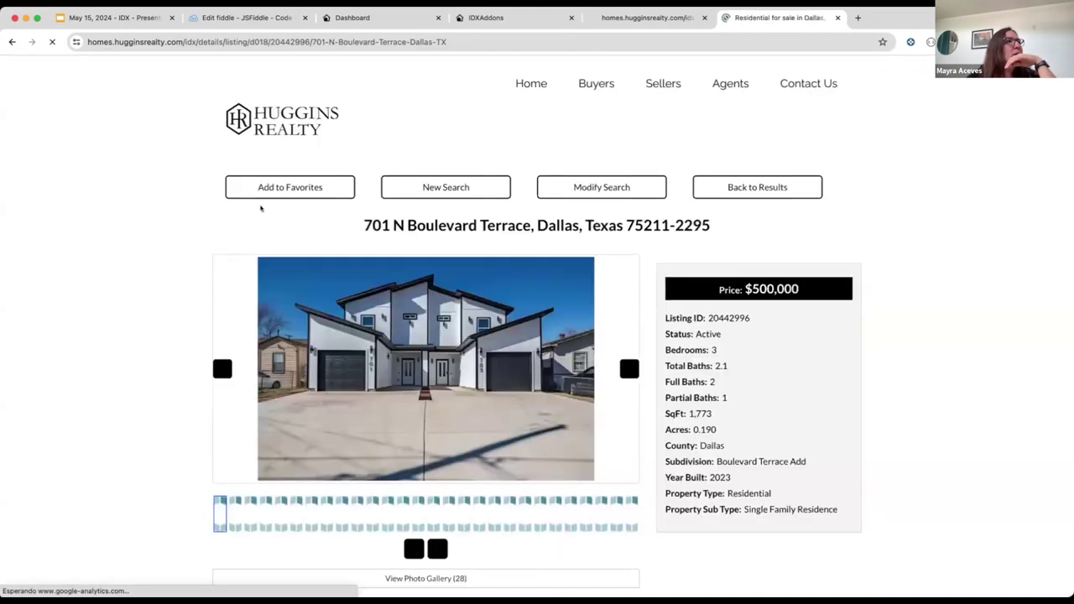
scroll(265, 304, down, 6)
scroll(265, 305, down, 15)
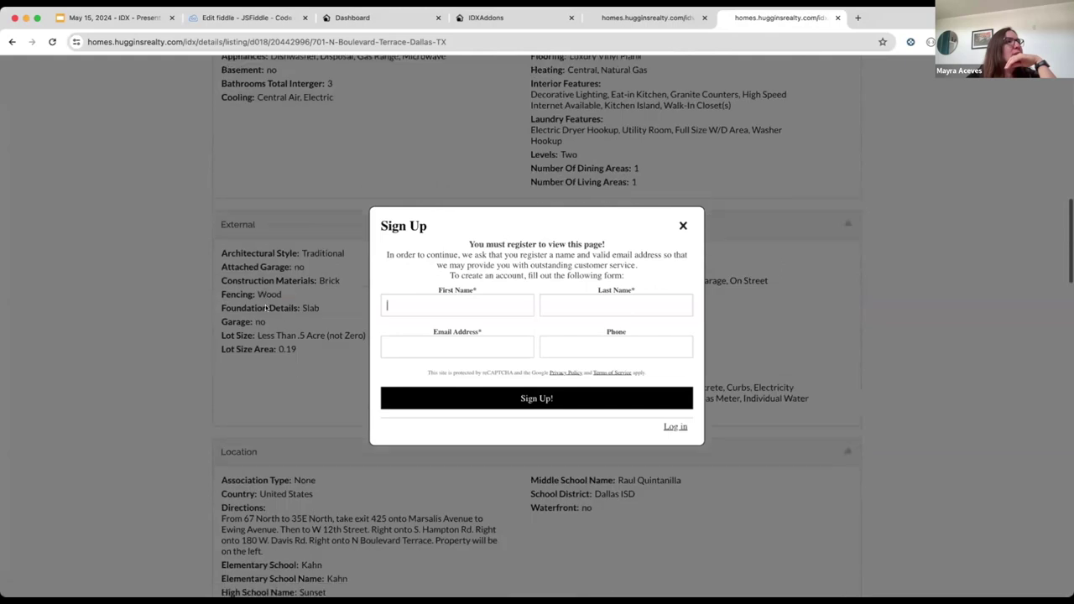
scroll(266, 305, down, 3)
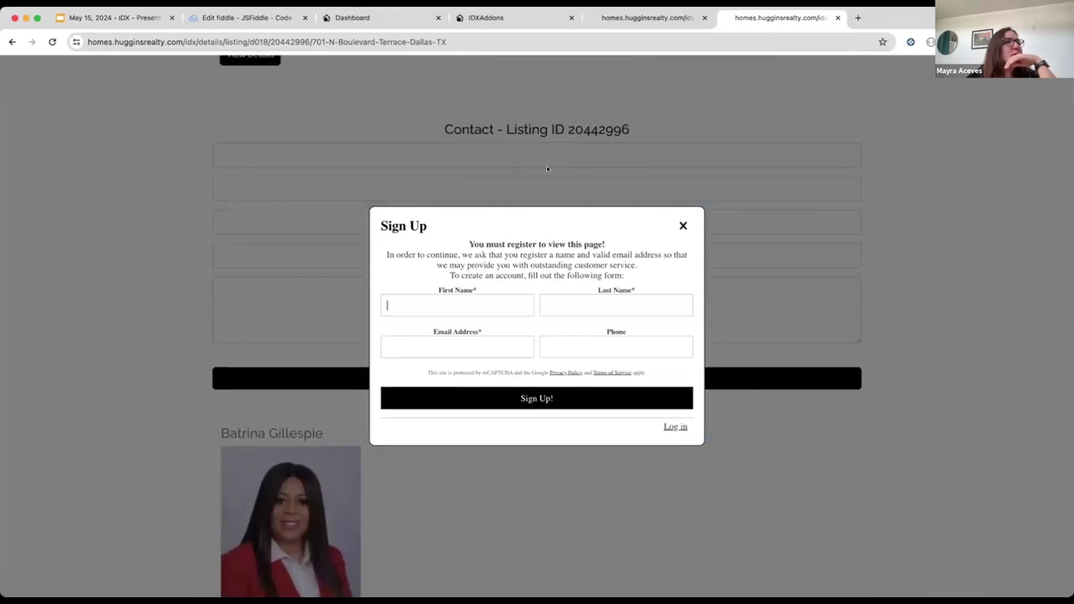
scroll(341, 377, down, 1)
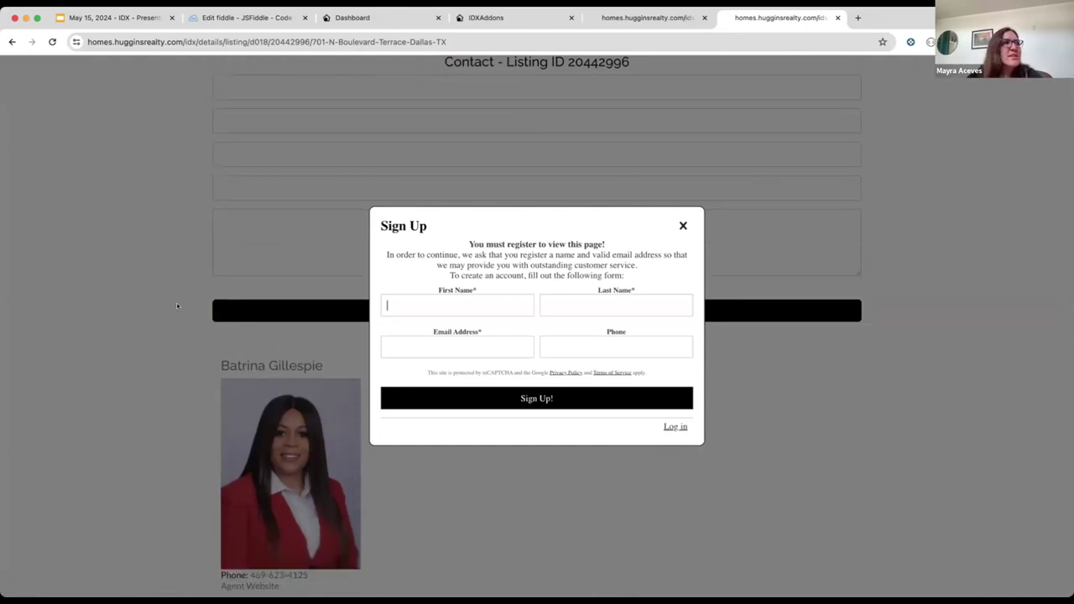
scroll(951, 329, up, 1)
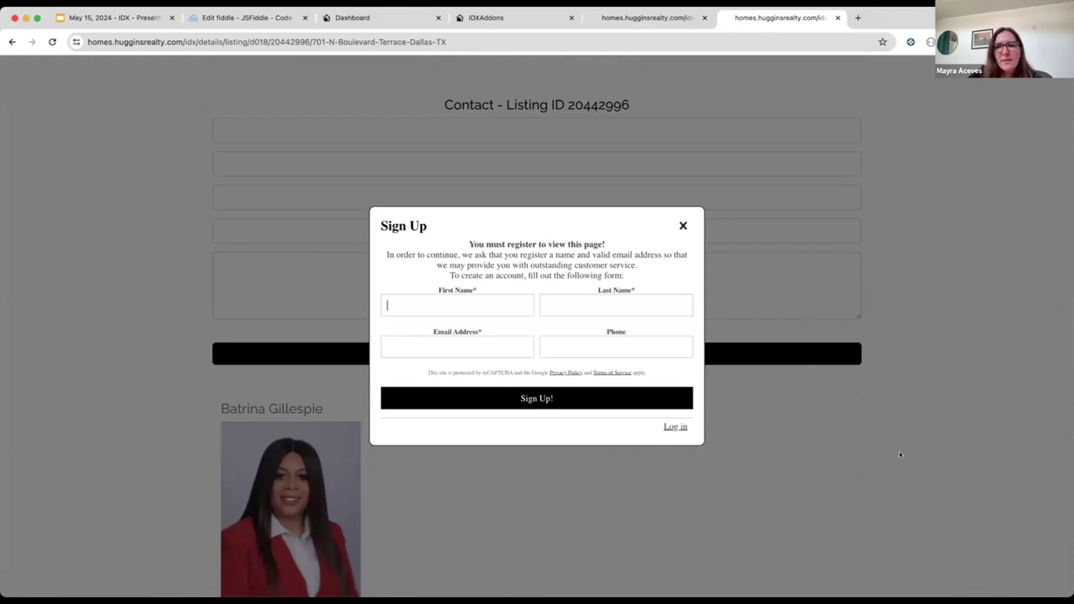
Step: Inspect the listing page's cookies and show the IDX-agentOwner cookie scoped to .hugginsrealty.com
right_click(142, 291)
click(196, 499)
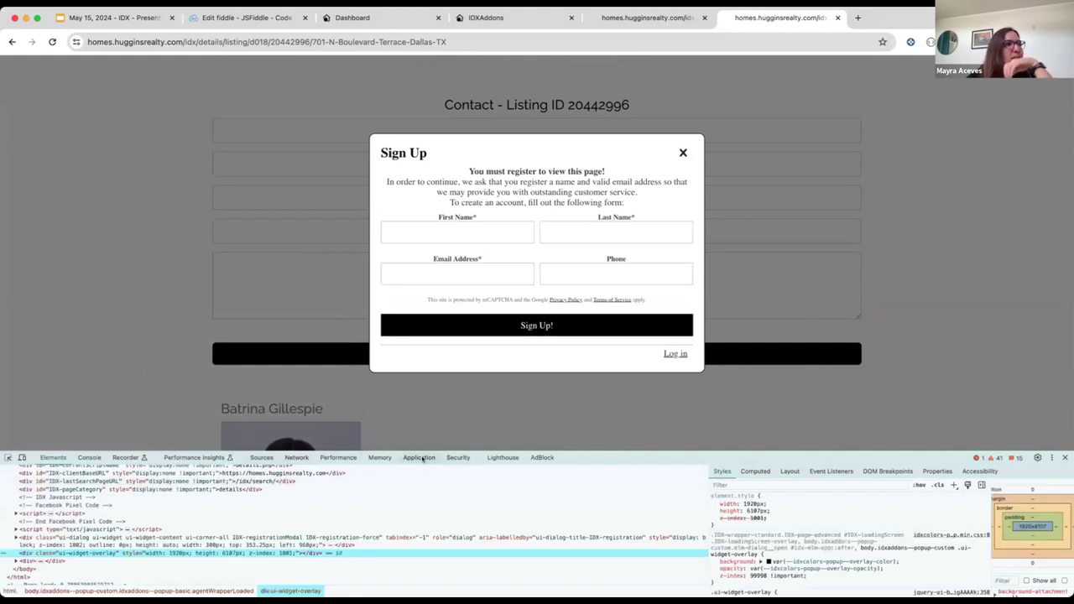
click(421, 458)
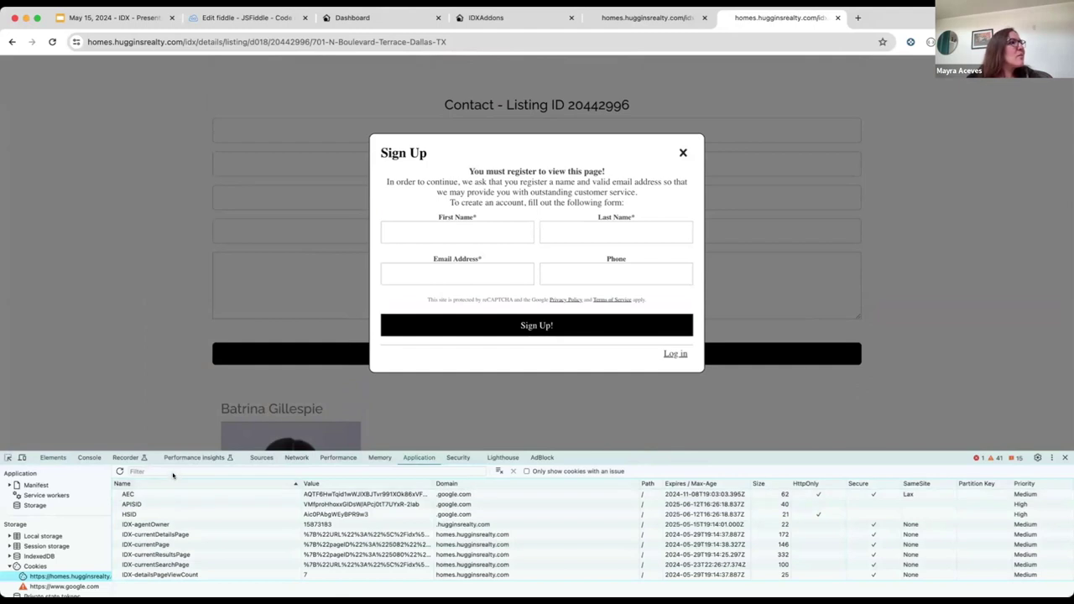
click(218, 523)
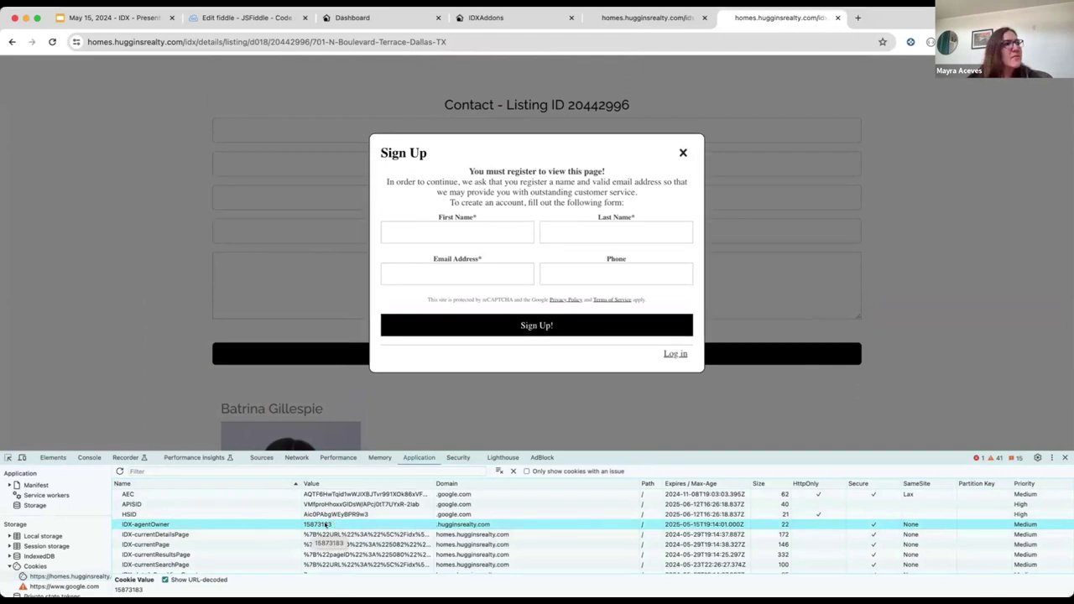
scroll(308, 327, up, 15)
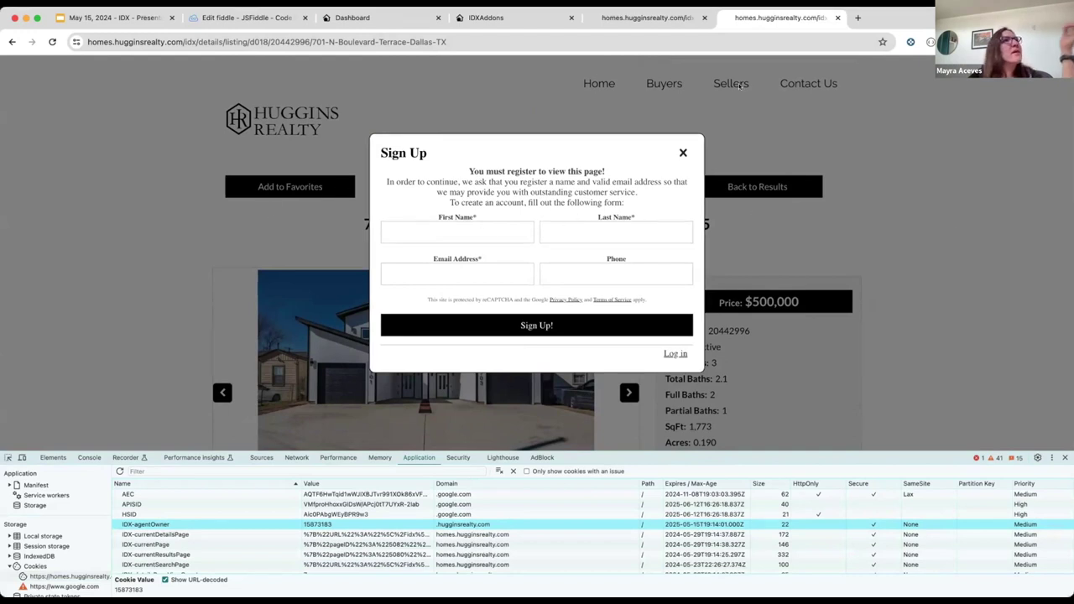
Step: Return to the agent roster, closing the extra Huggins Realty tab, and scroll through the agents
click(642, 18)
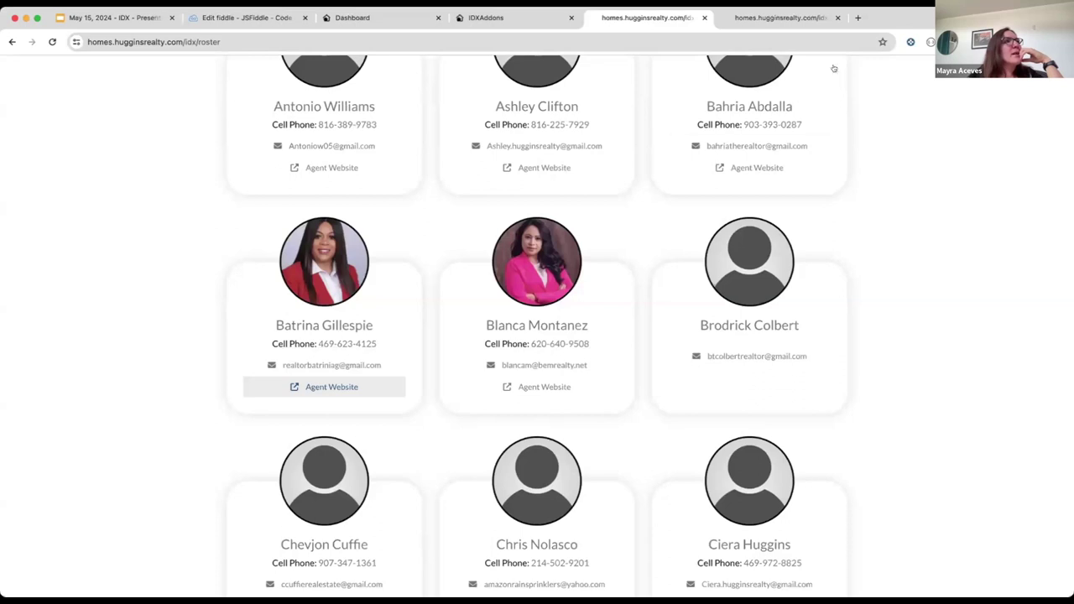
click(837, 18)
scroll(538, 349, down, 1)
scroll(538, 349, down, 15)
scroll(553, 371, down, 5)
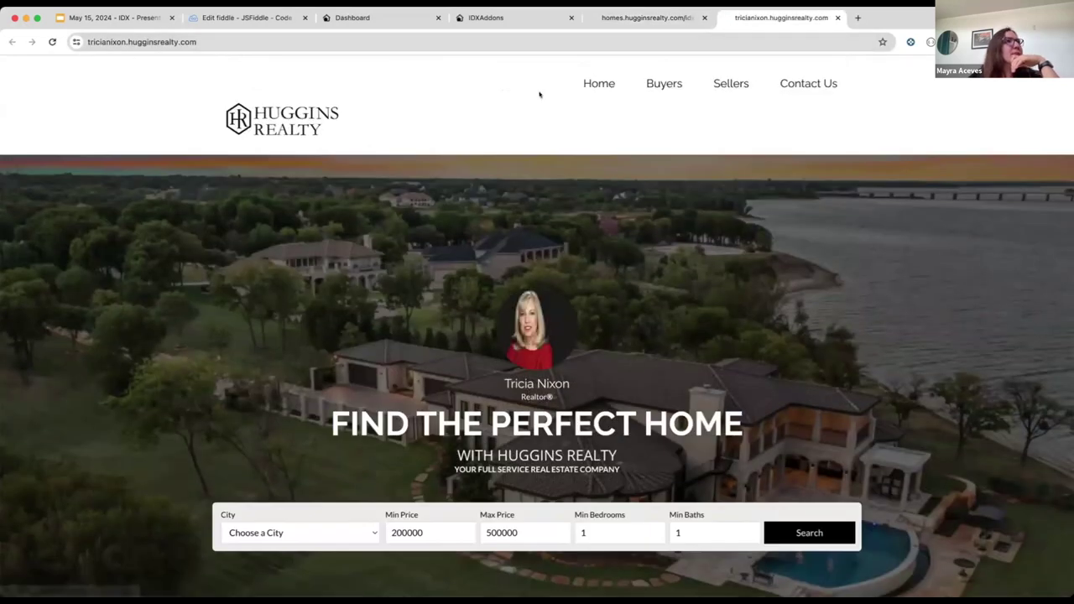
scroll(494, 290, down, 3)
scroll(494, 290, down, 1)
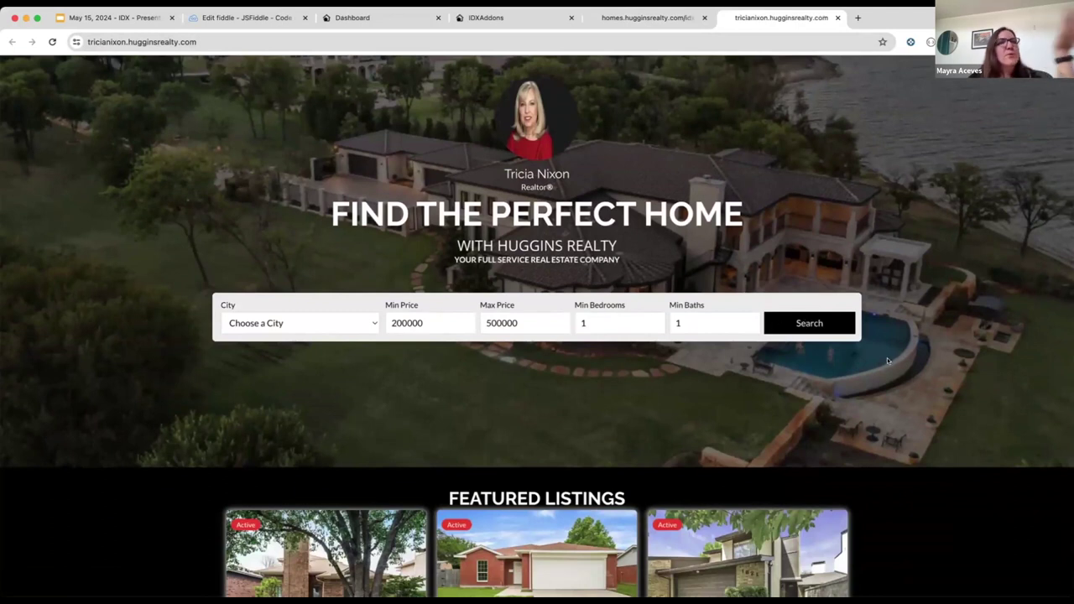
Step: Run a home search from the agent's site and open the Carrollton listing 20565864
click(803, 323)
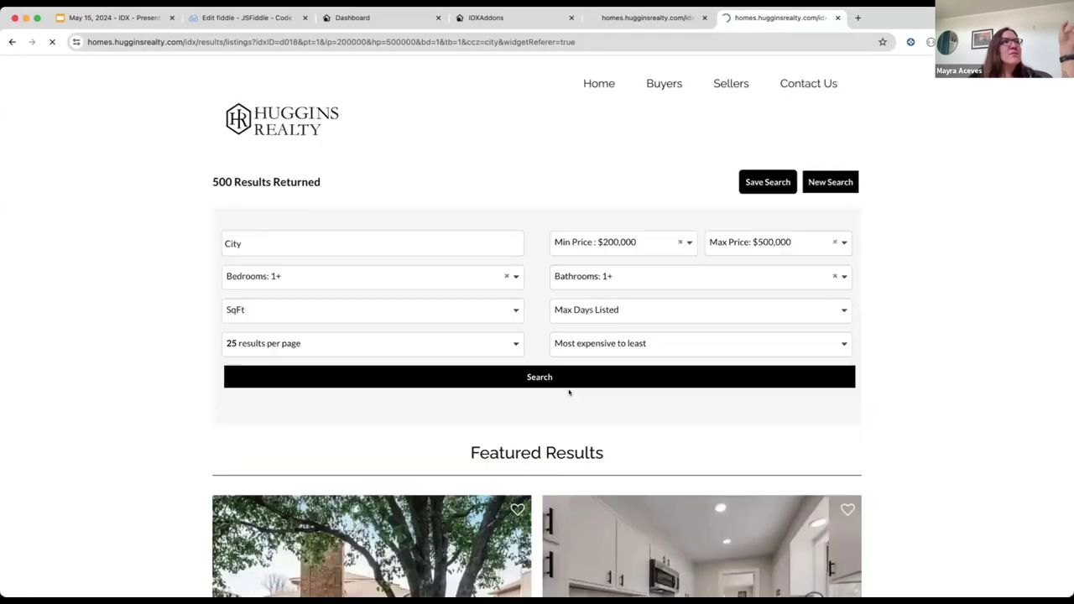
scroll(620, 353, down, 5)
scroll(569, 392, down, 10)
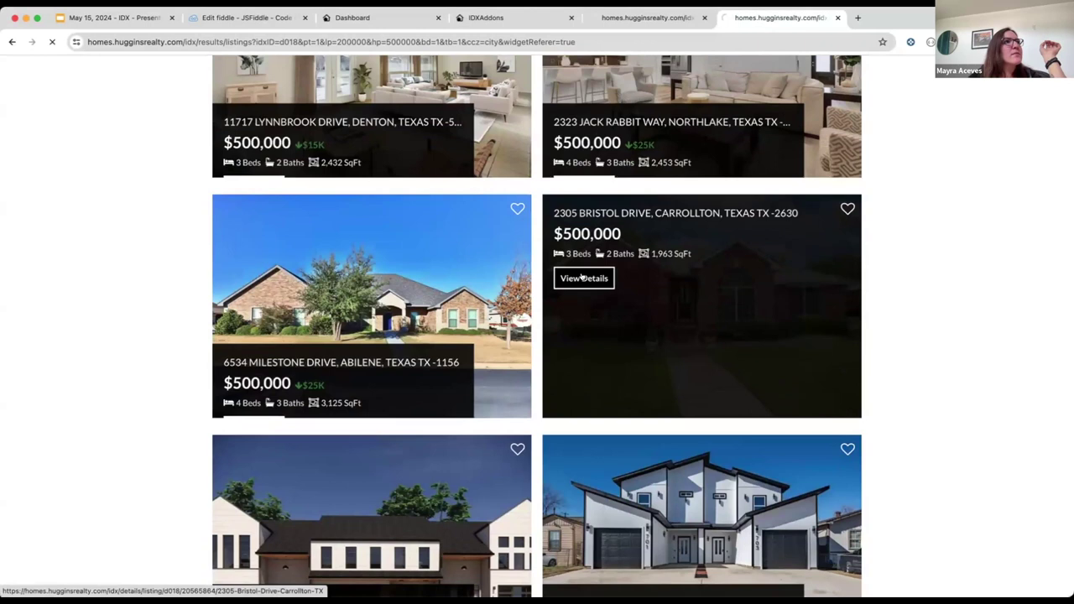
click(584, 278)
scroll(243, 424, down, 20)
scroll(243, 424, down, 10)
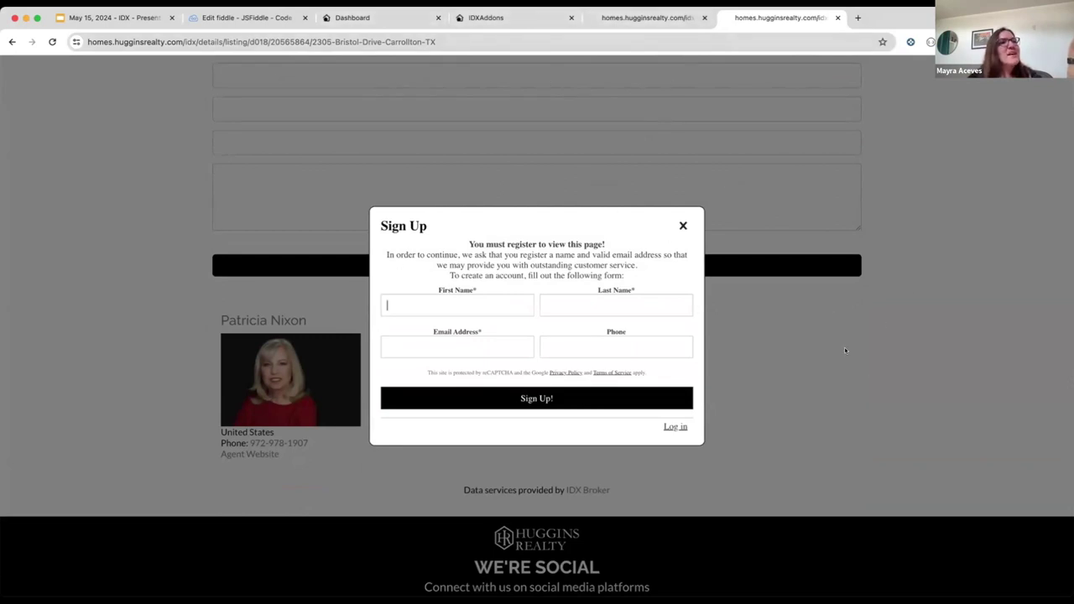
Step: Return to the May 15, 2024 - IDX presentation and move on to slide 10, Websites for Agents
click(109, 16)
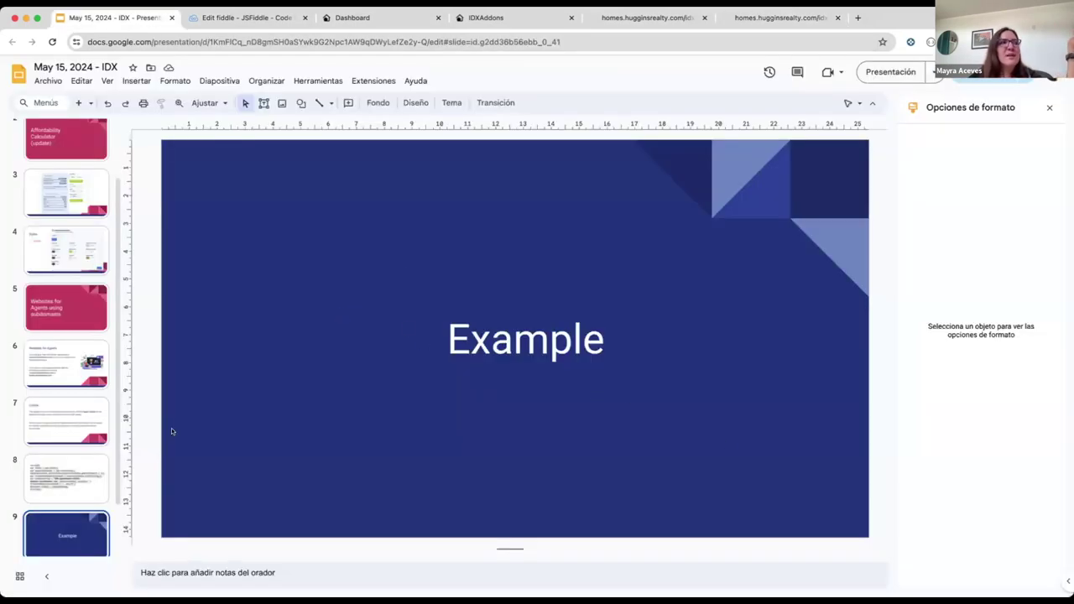
click(70, 509)
key(ctrl+v)
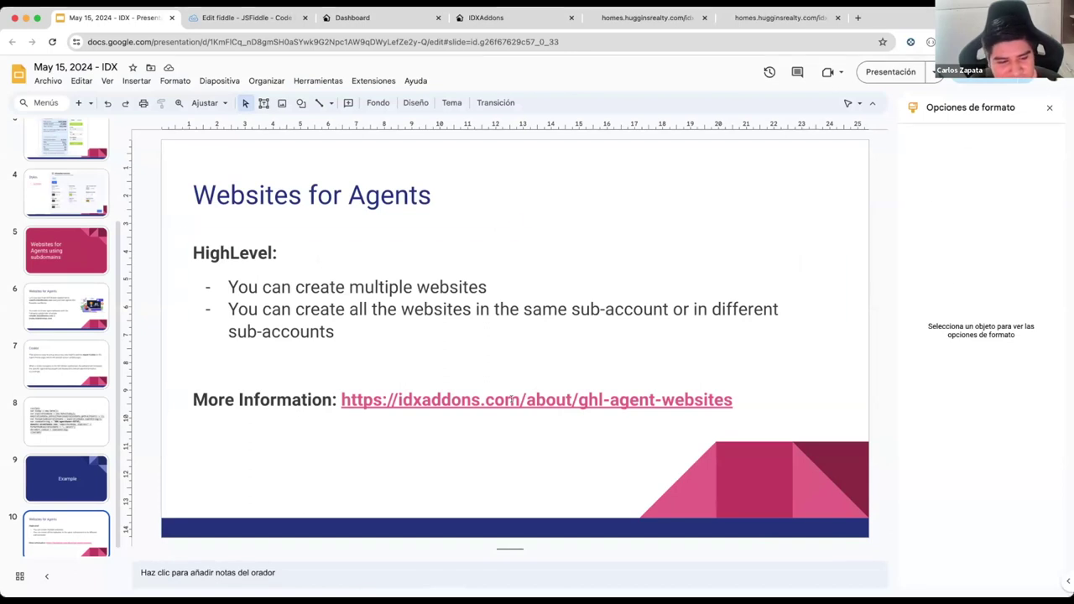
Step: Open the More Information agent-websites guide URL in a new browser tab
click(509, 400)
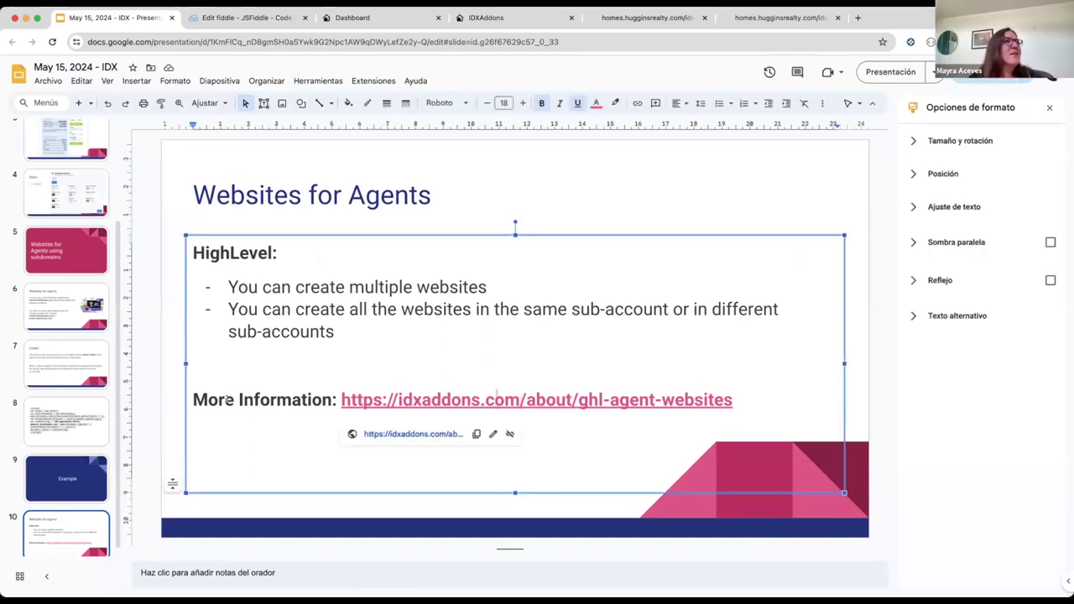
drag(336, 400, 731, 409)
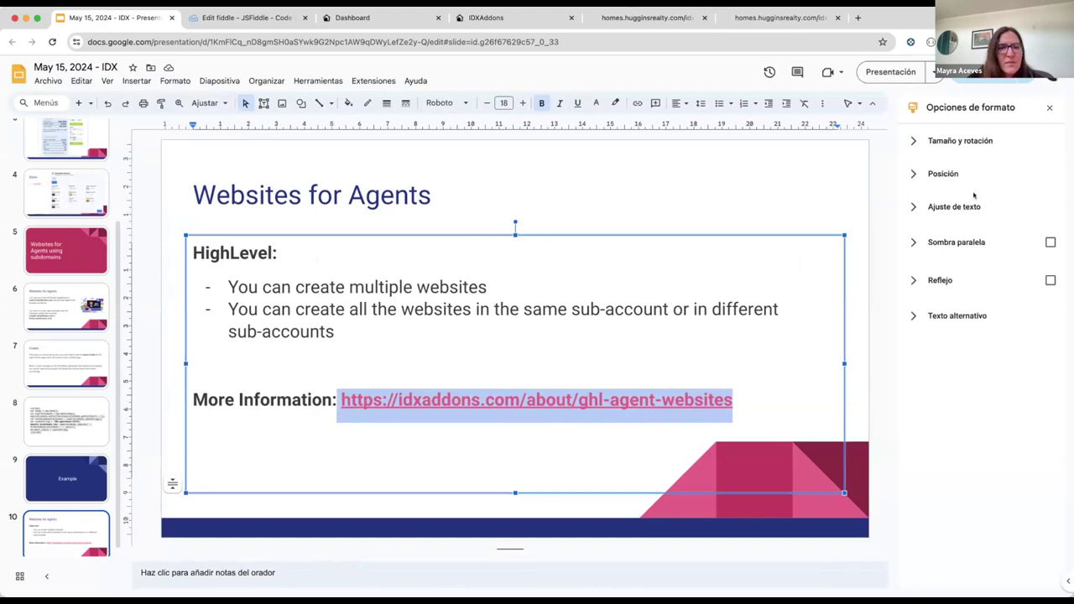
click(626, 396)
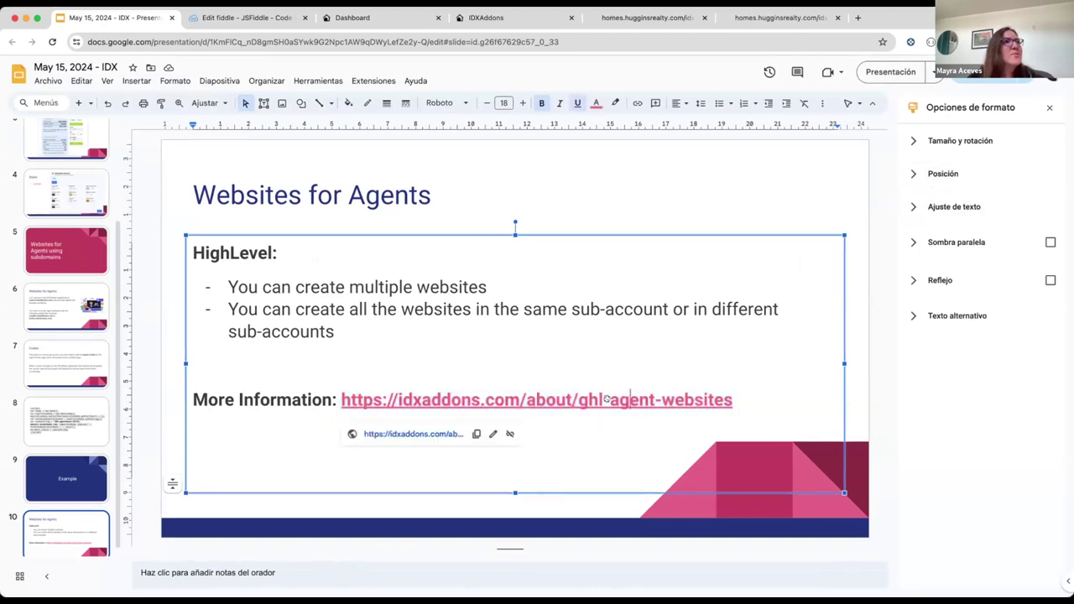
click(393, 435)
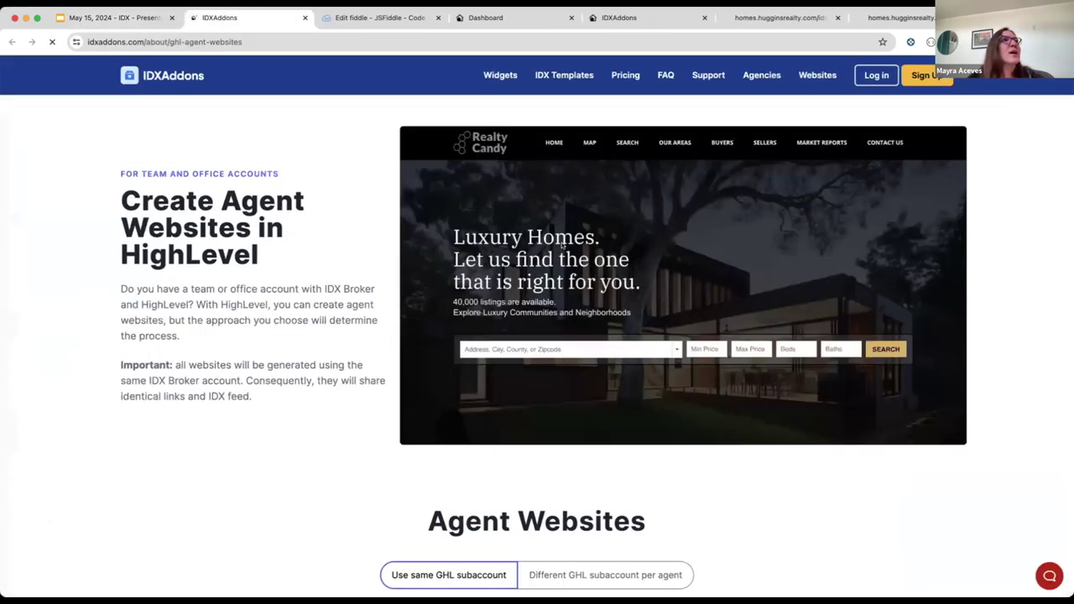
Step: Scroll down and expand the Different domain option's details
scroll(552, 257, down, 3)
scroll(673, 367, down, 3)
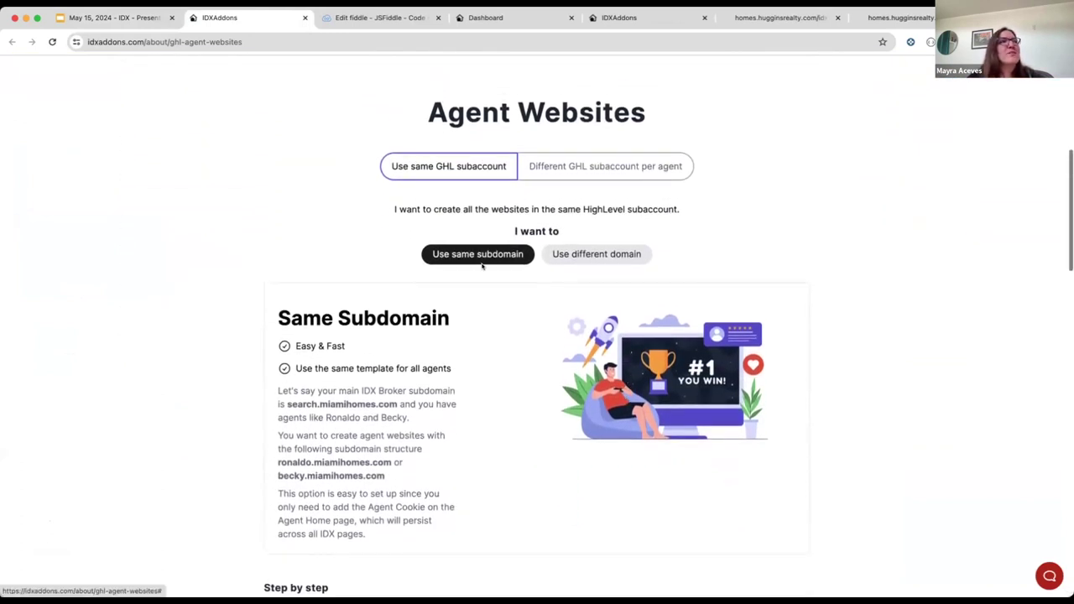
scroll(497, 267, down, 1)
scroll(496, 266, down, 1)
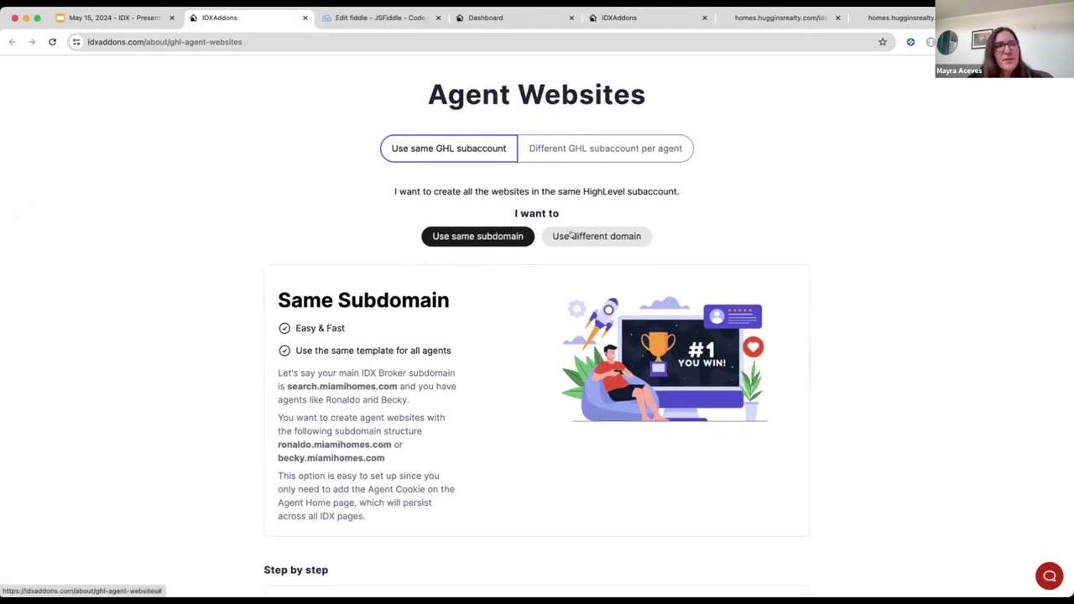
click(572, 236)
scroll(343, 346, down, 1)
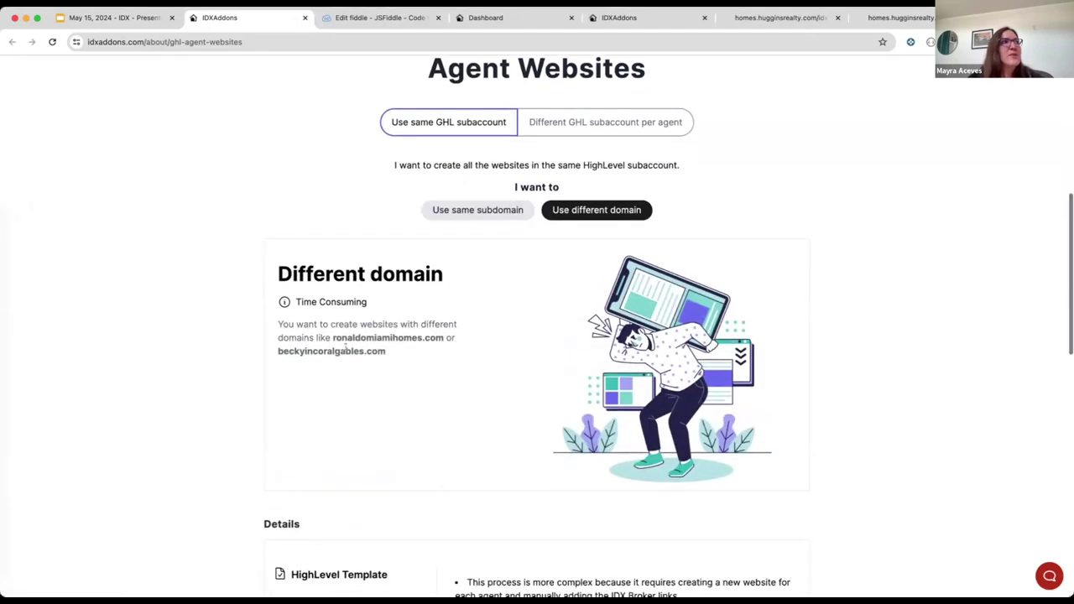
Step: Highlight the example domain ronaldomiamihomes.com and the nearby setup text
drag(334, 340, 444, 337)
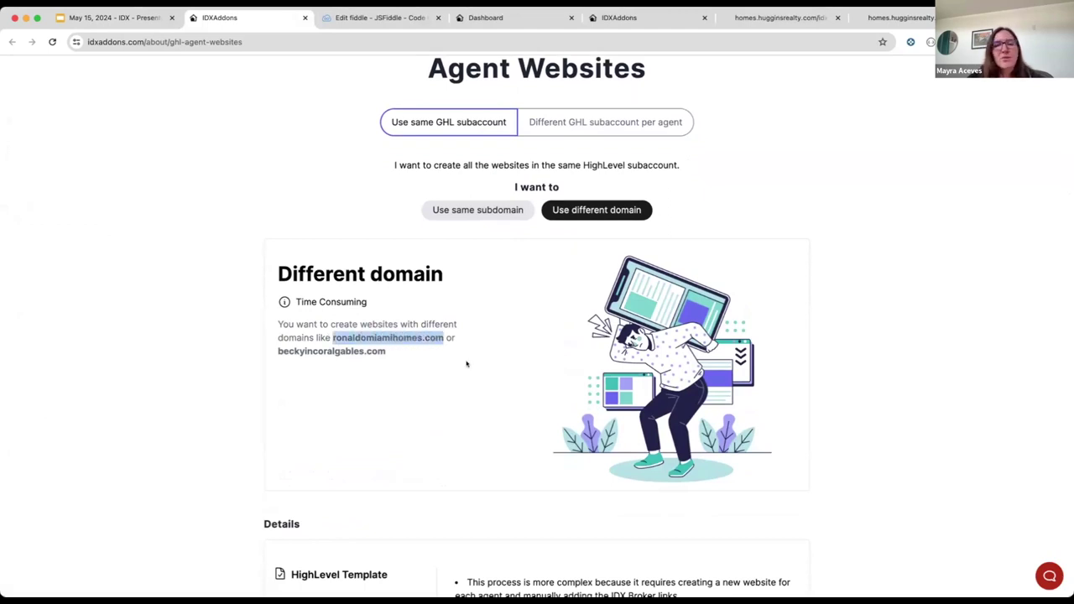
scroll(466, 364, down, 1)
drag(279, 304, 541, 308)
scroll(531, 364, down, 3)
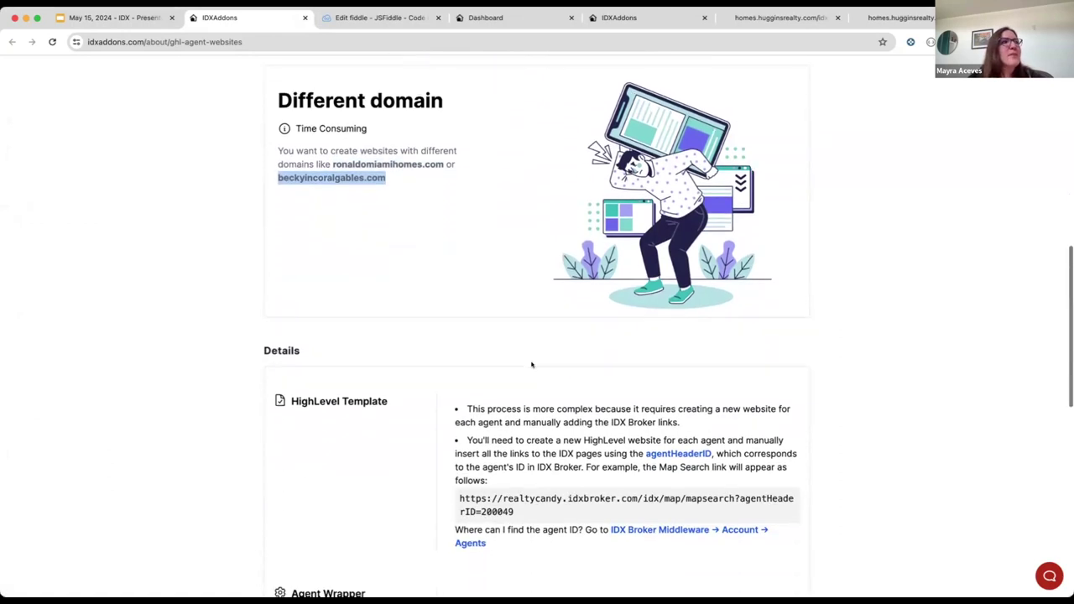
scroll(531, 392, down, 1)
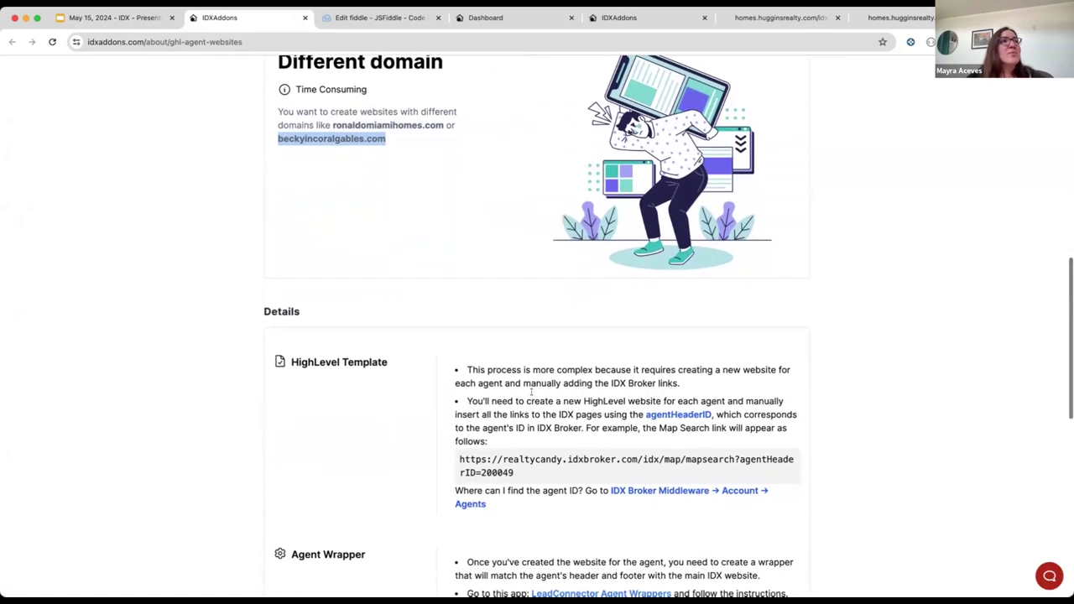
scroll(554, 395, up, 1)
scroll(588, 398, down, 3)
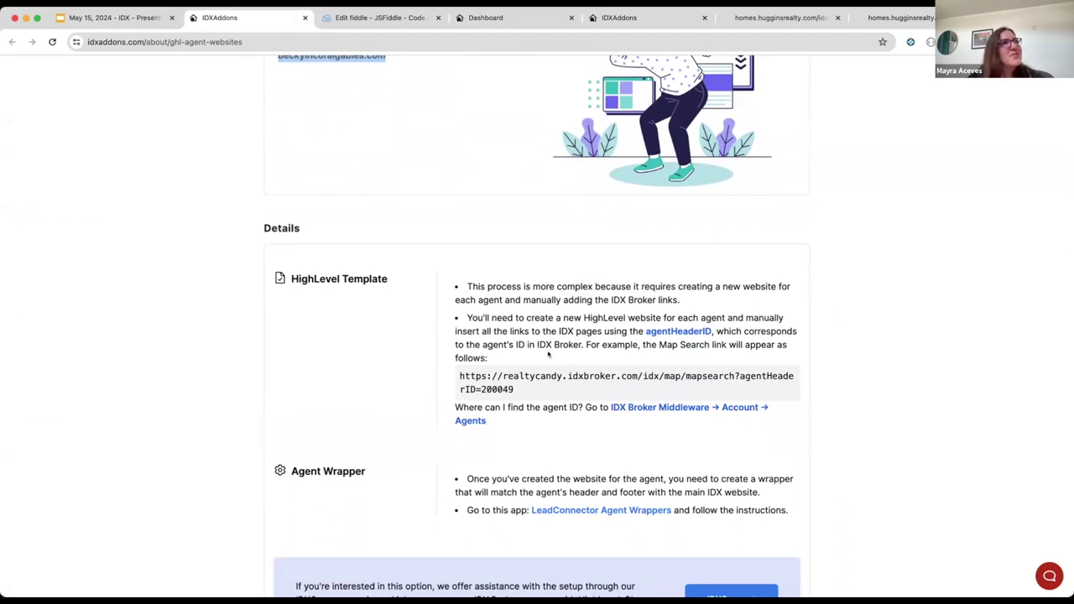
scroll(550, 339, down, 1)
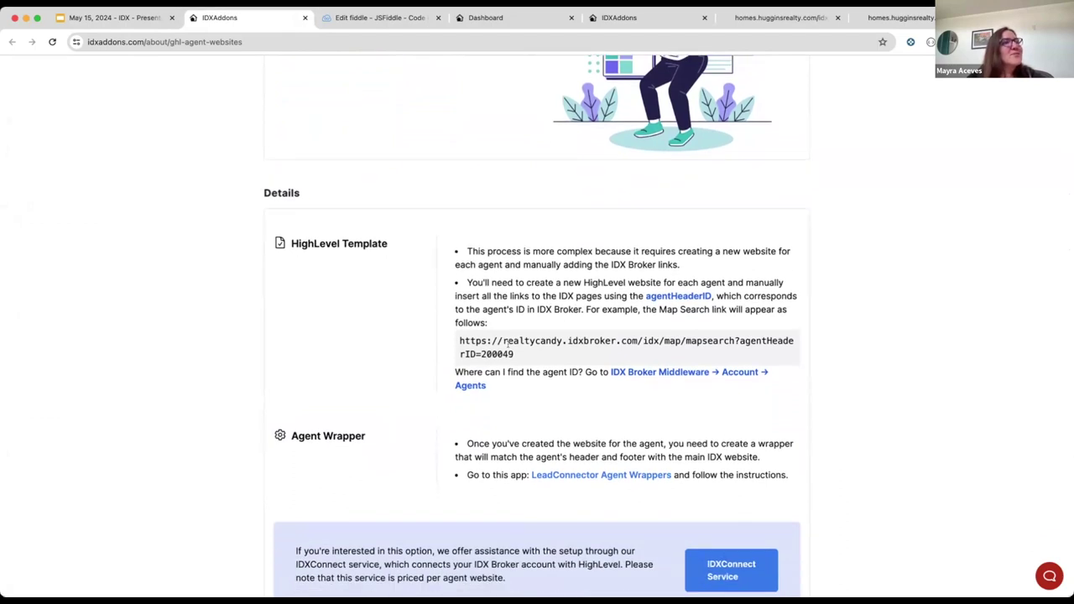
Step: Highlight agentHeaderID=200049 in the example Map Search URL
drag(460, 341, 523, 354)
click(638, 359)
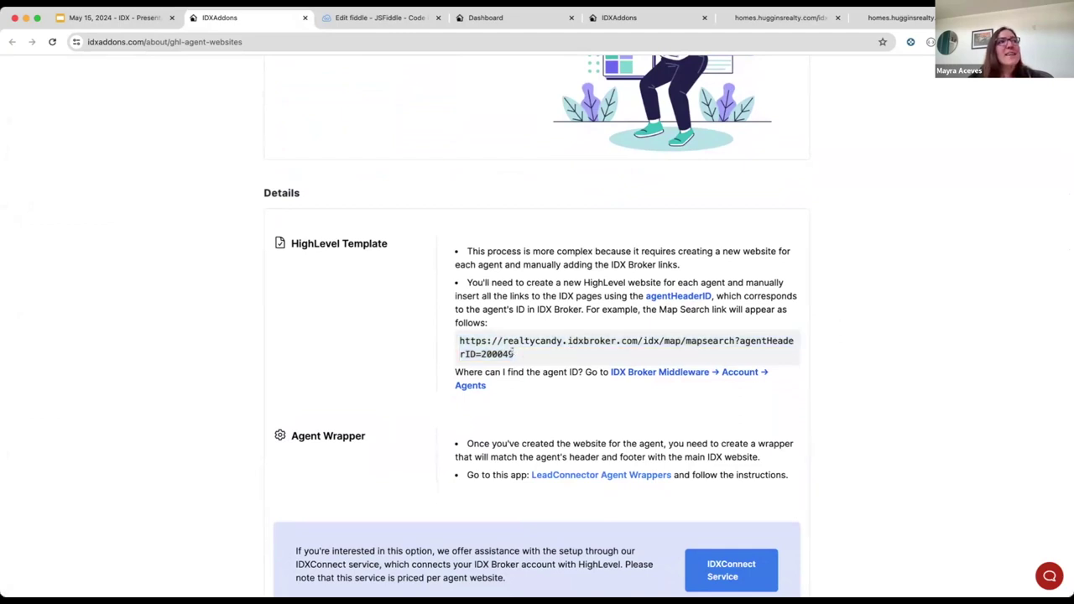
drag(460, 341, 735, 341)
click(696, 361)
drag(513, 356, 739, 342)
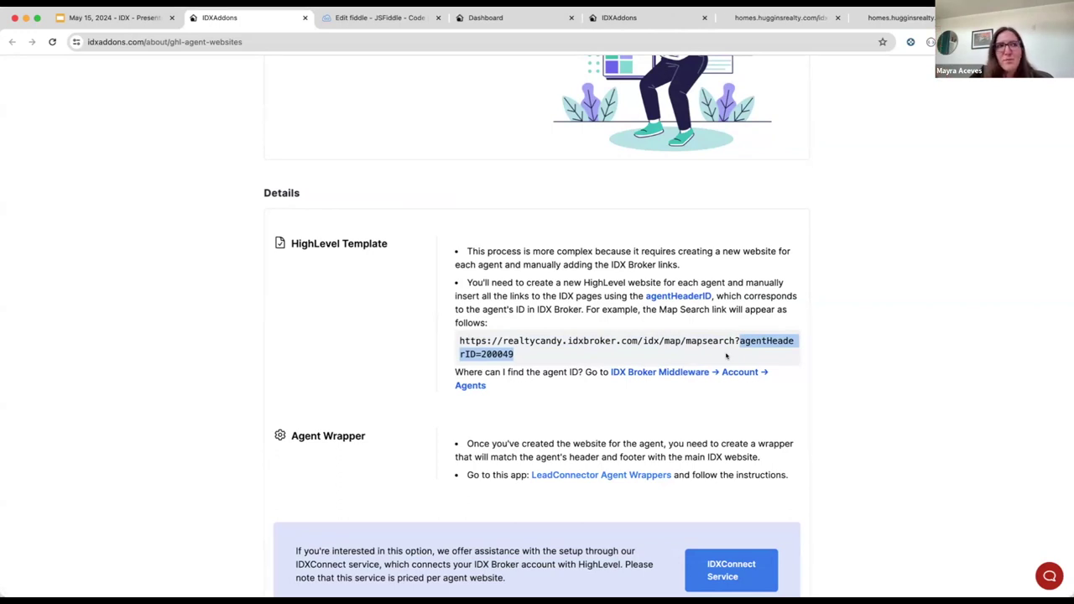
click(703, 355)
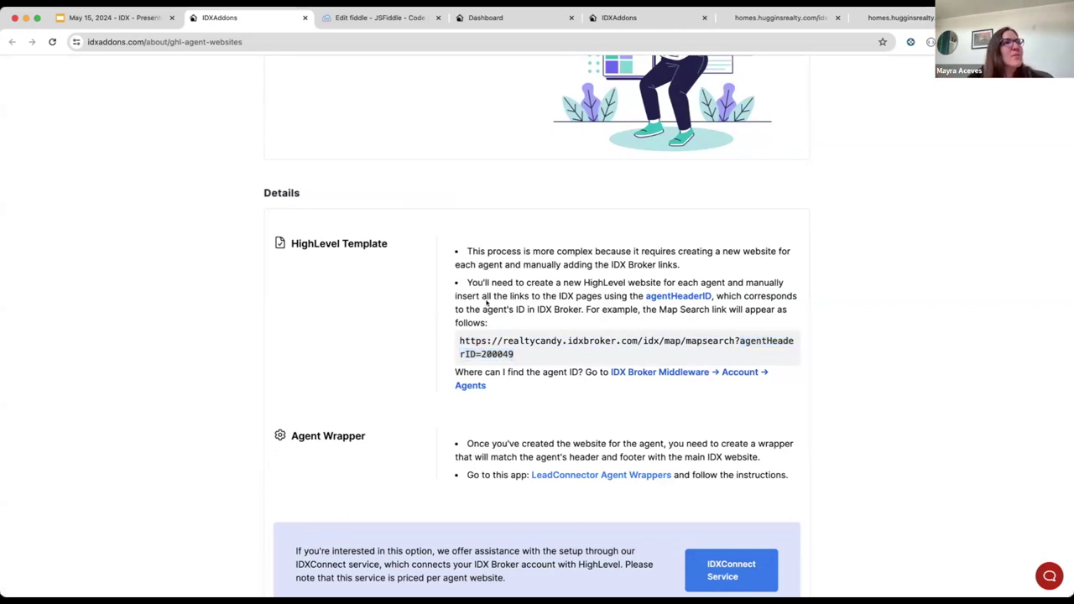
Step: Select the entire example Map Search URL again
scroll(538, 307, up, 1)
scroll(540, 308, up, 5)
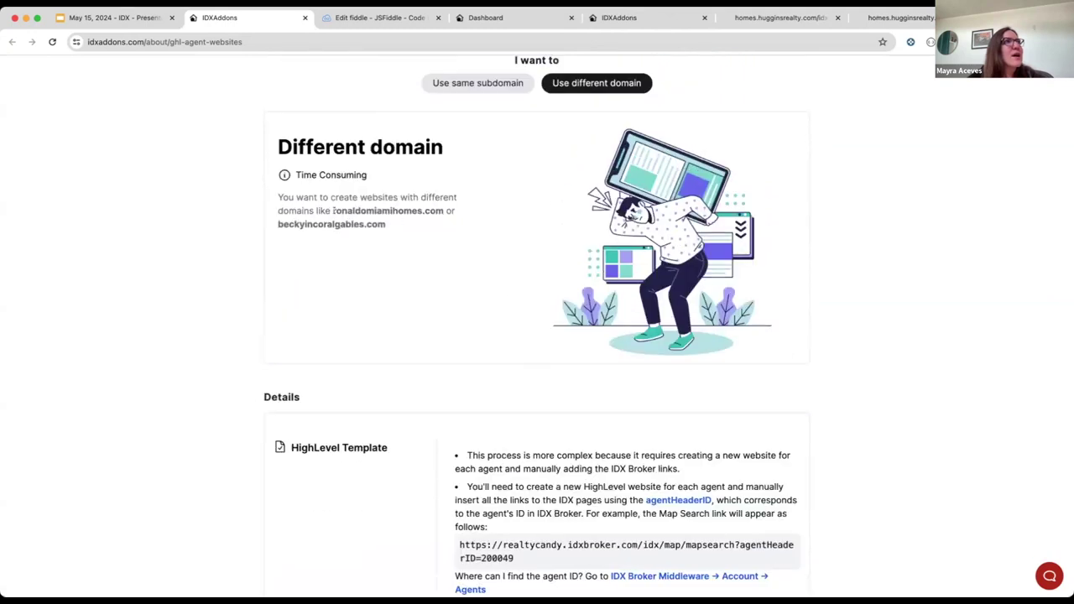
drag(332, 210, 445, 210)
scroll(494, 324, down, 5)
drag(459, 382, 549, 390)
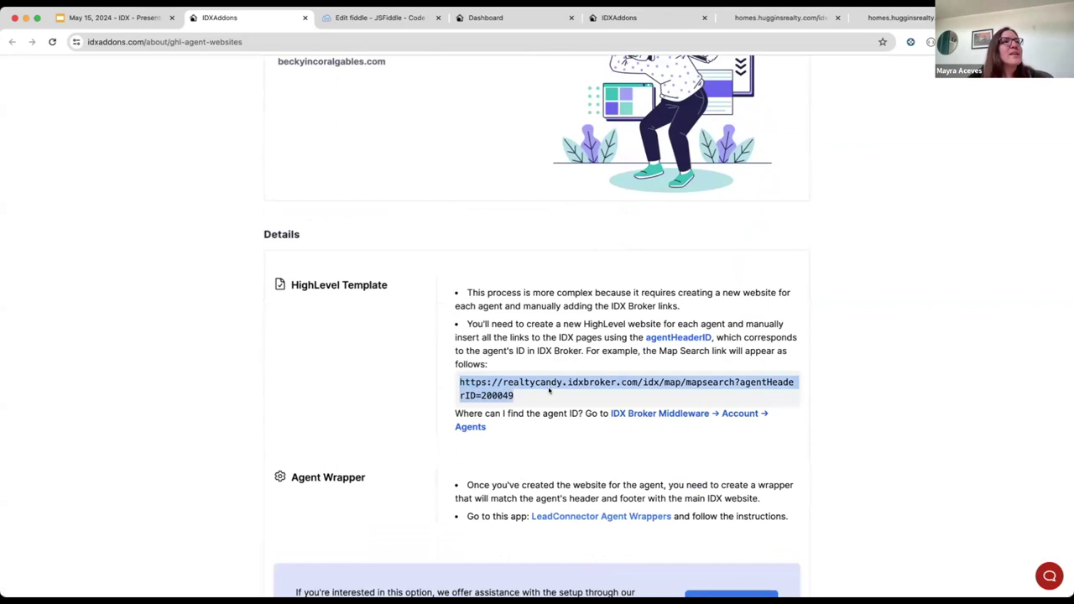
click(523, 395)
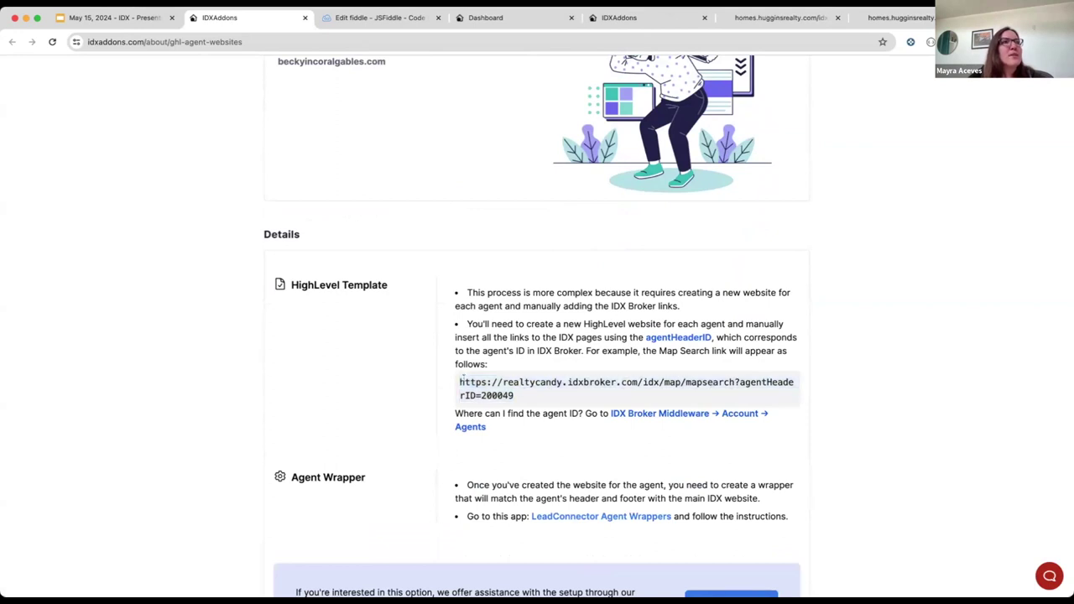
drag(456, 380, 538, 383)
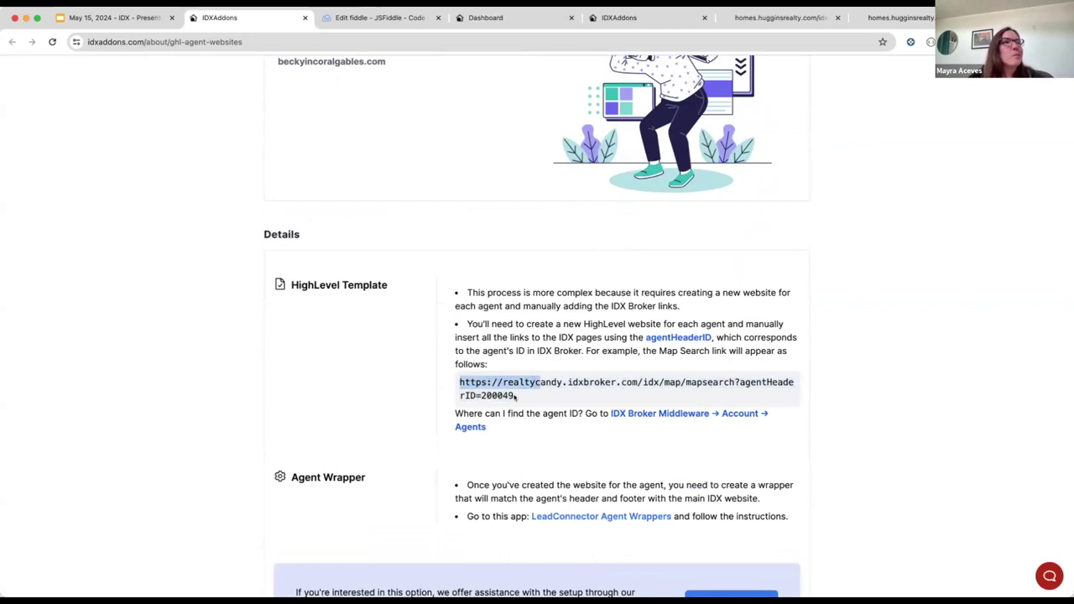
triple_click(460, 382)
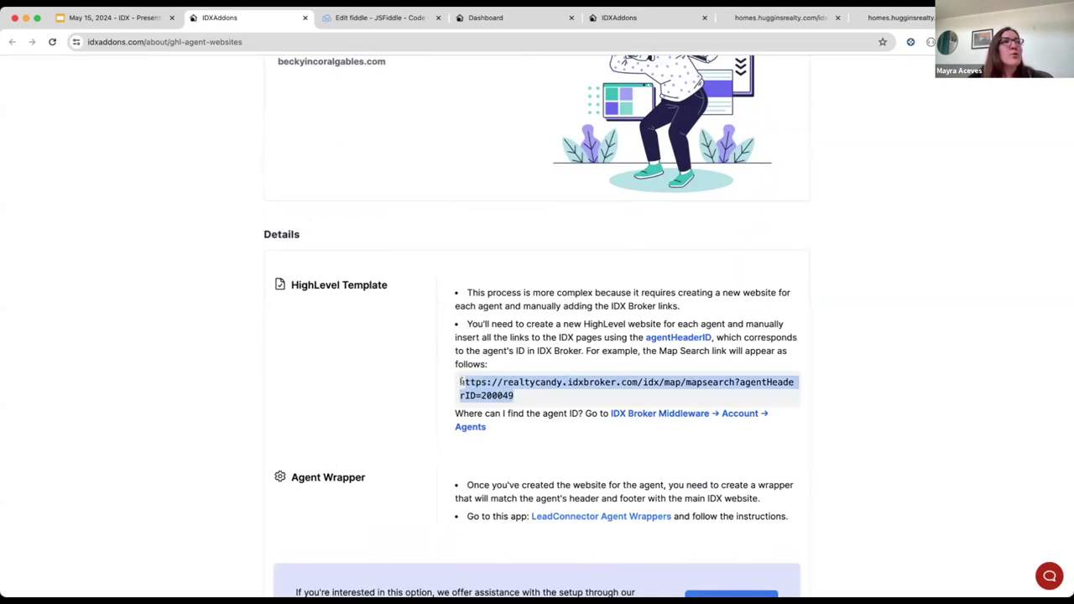
click(532, 394)
Step: Highlight the example Map Search link once more, then scroll back up to the Agent Websites heading
scroll(531, 374, down, 1)
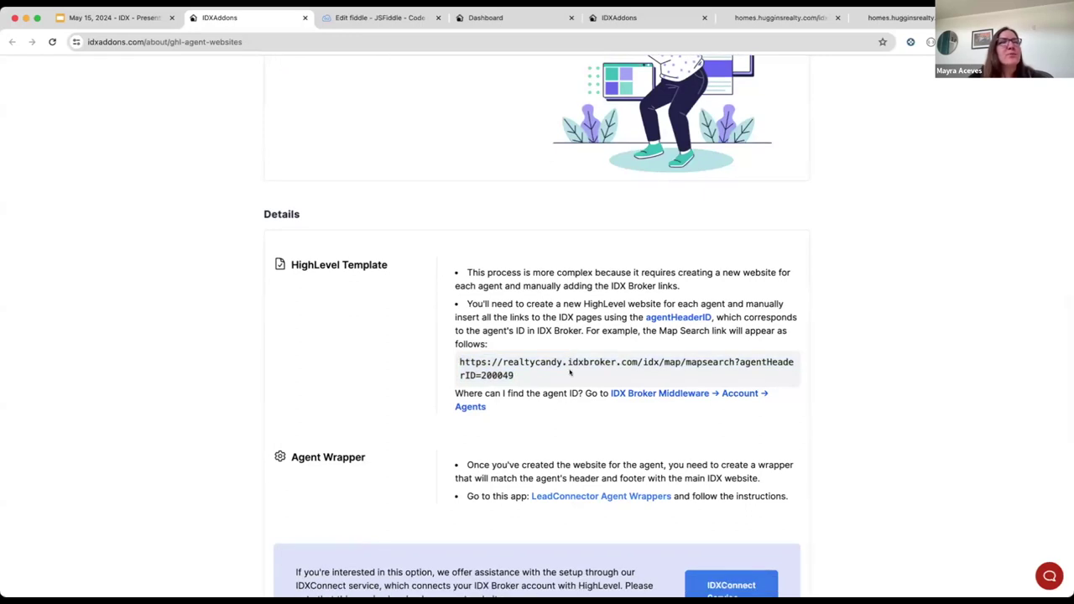
scroll(569, 382, down, 1)
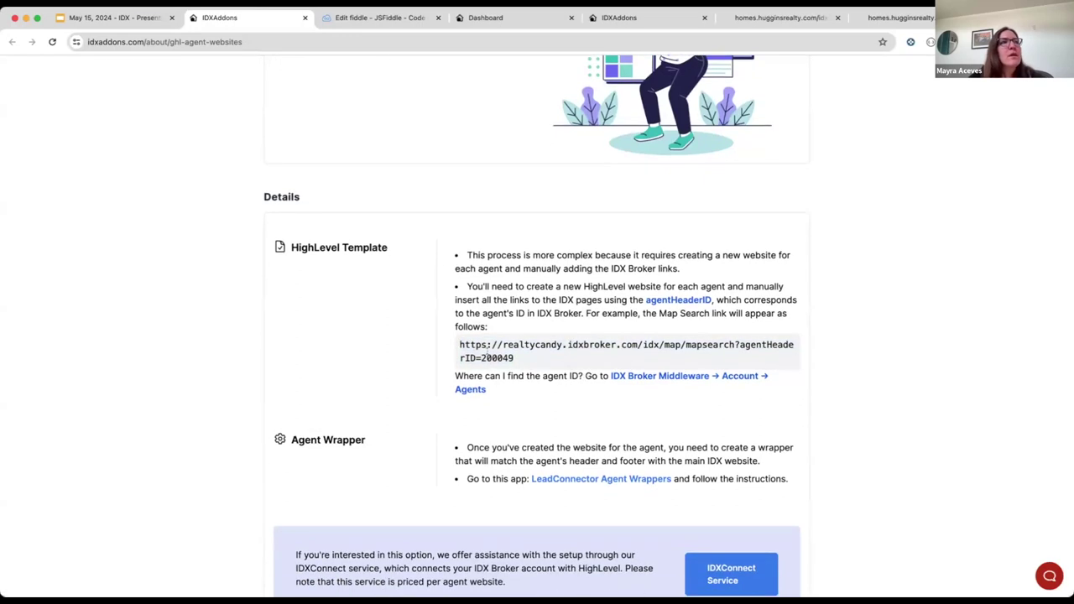
drag(518, 359, 455, 343)
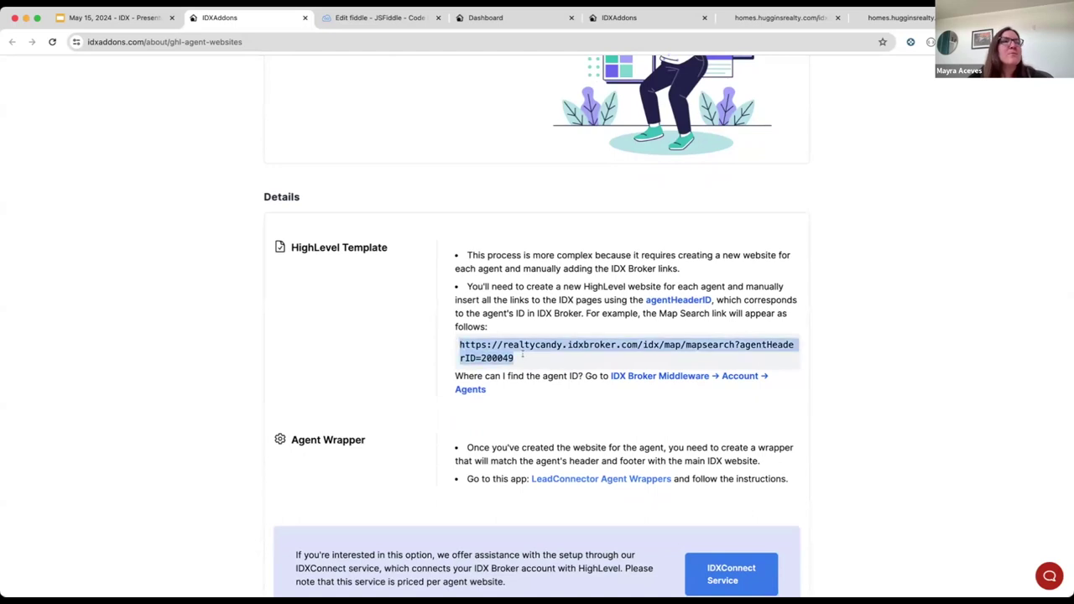
scroll(552, 370, down, 2)
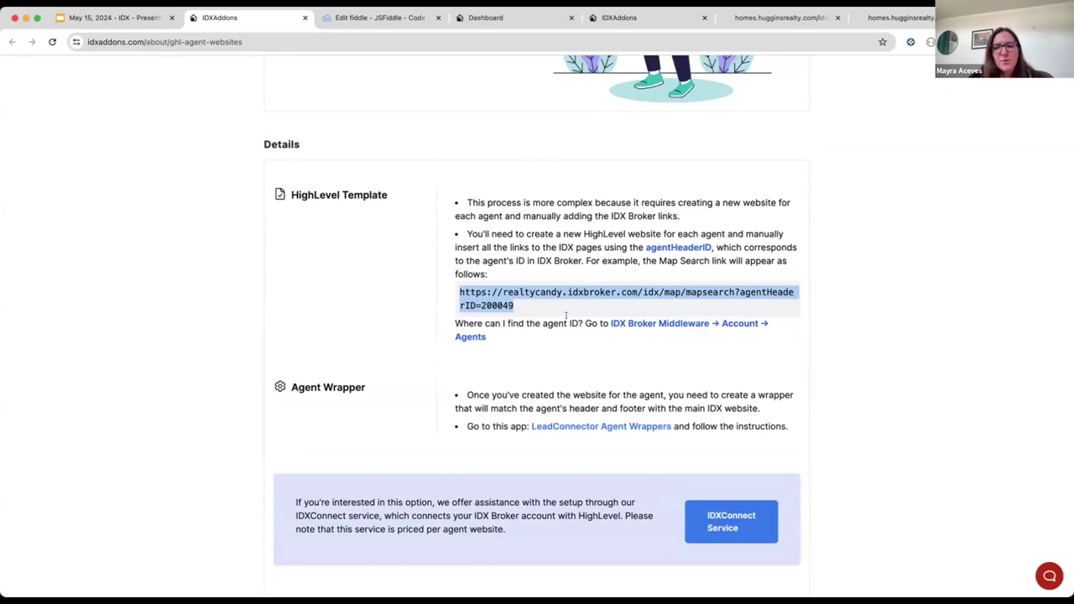
scroll(416, 290, up, 10)
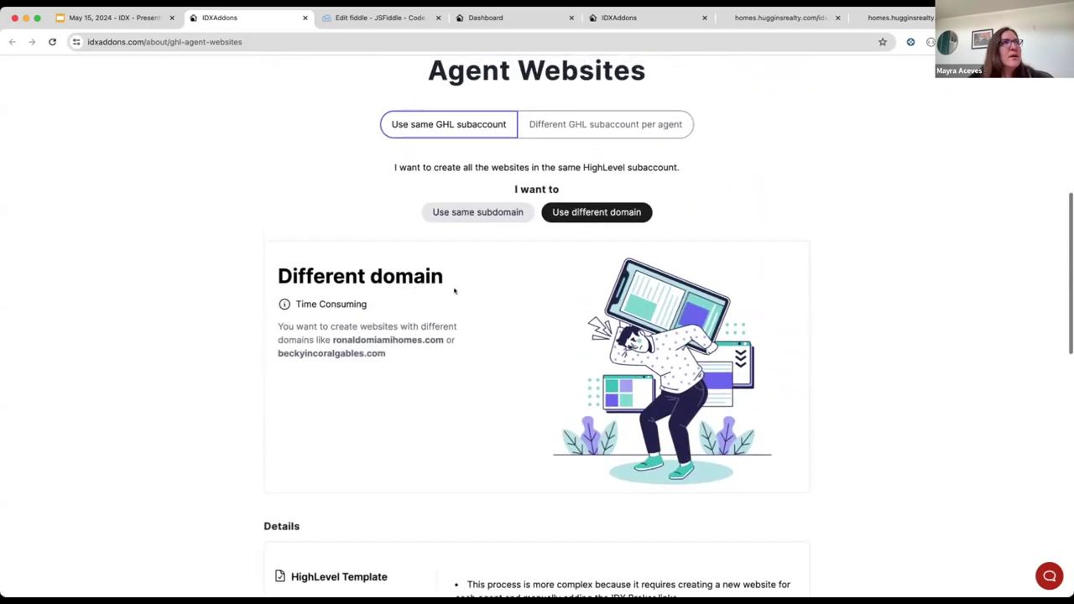
scroll(454, 285, up, 1)
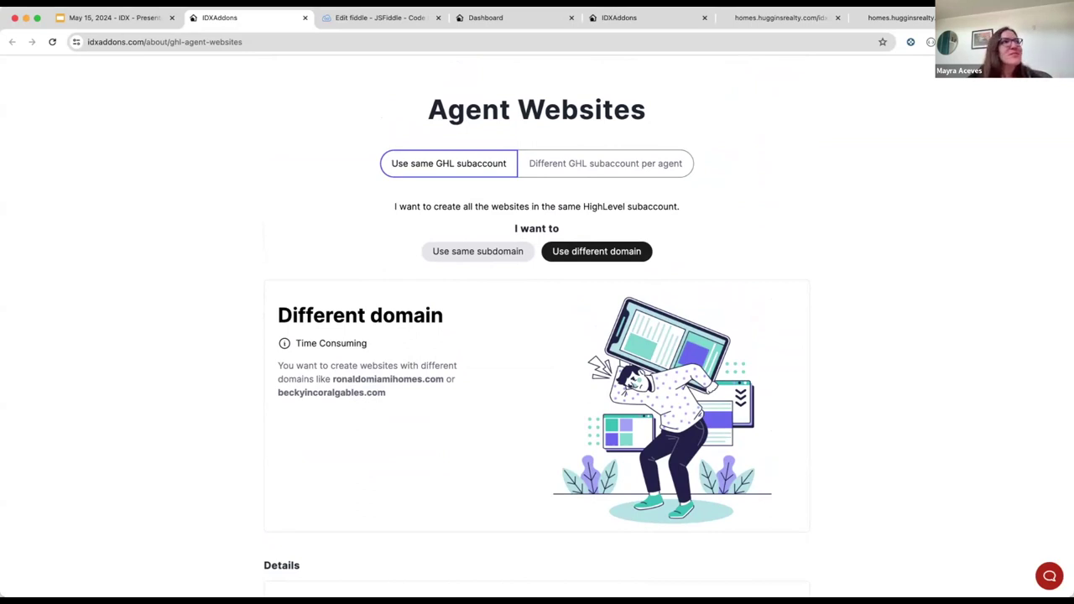
scroll(503, 243, up, 2)
scroll(455, 256, down, 2)
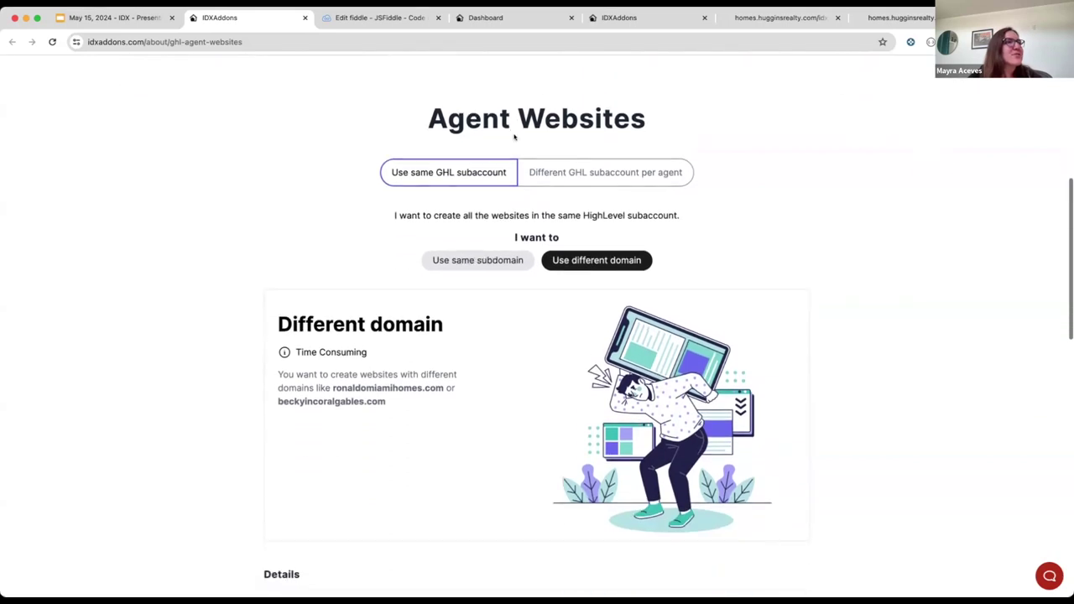
scroll(458, 198, up, 1)
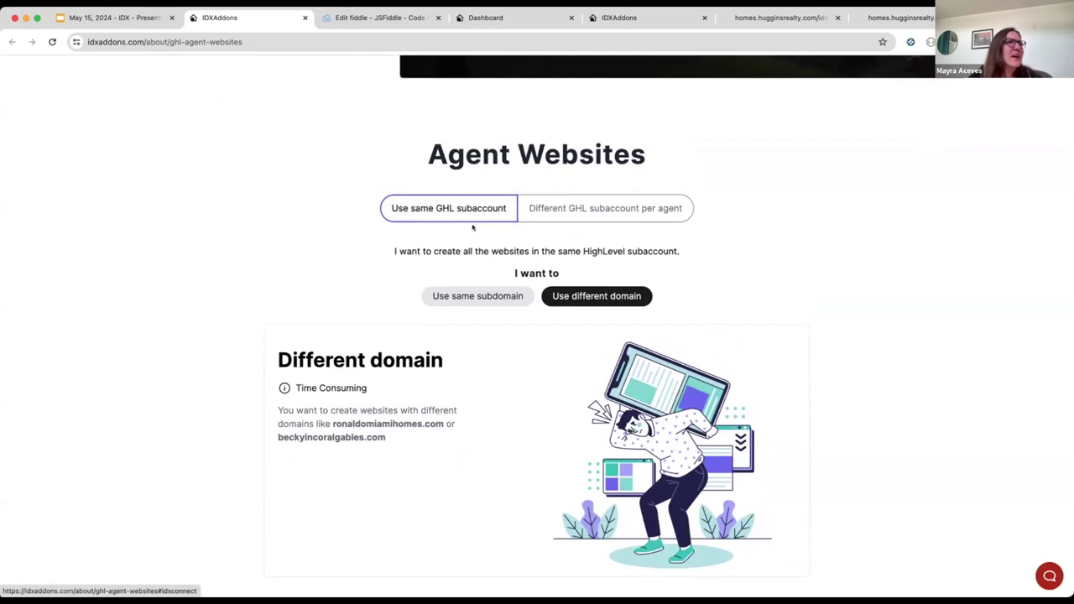
click(466, 295)
scroll(467, 369, down, 4)
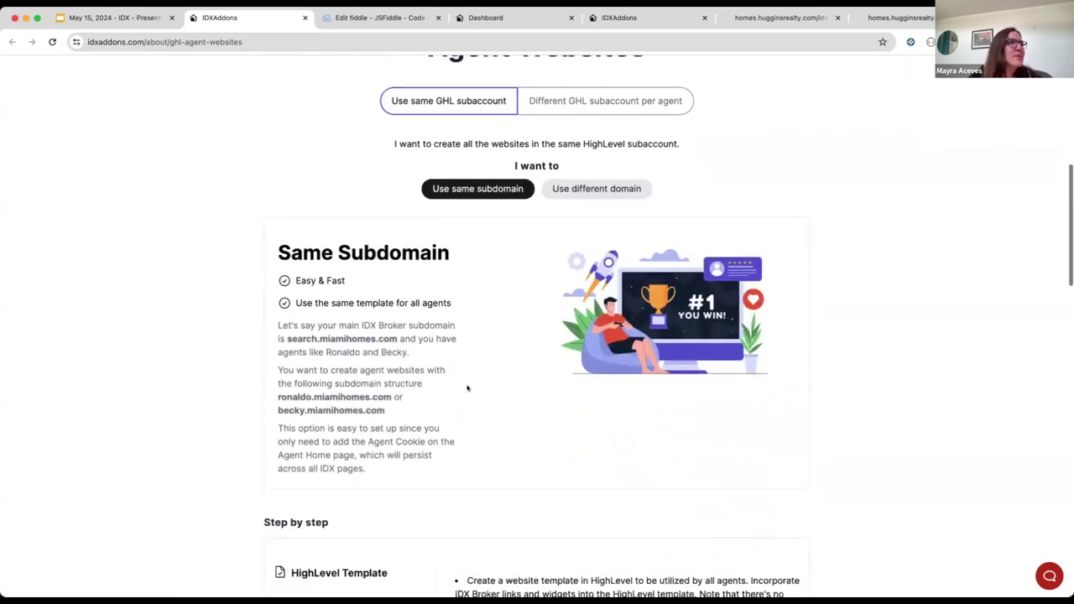
scroll(468, 388, down, 4)
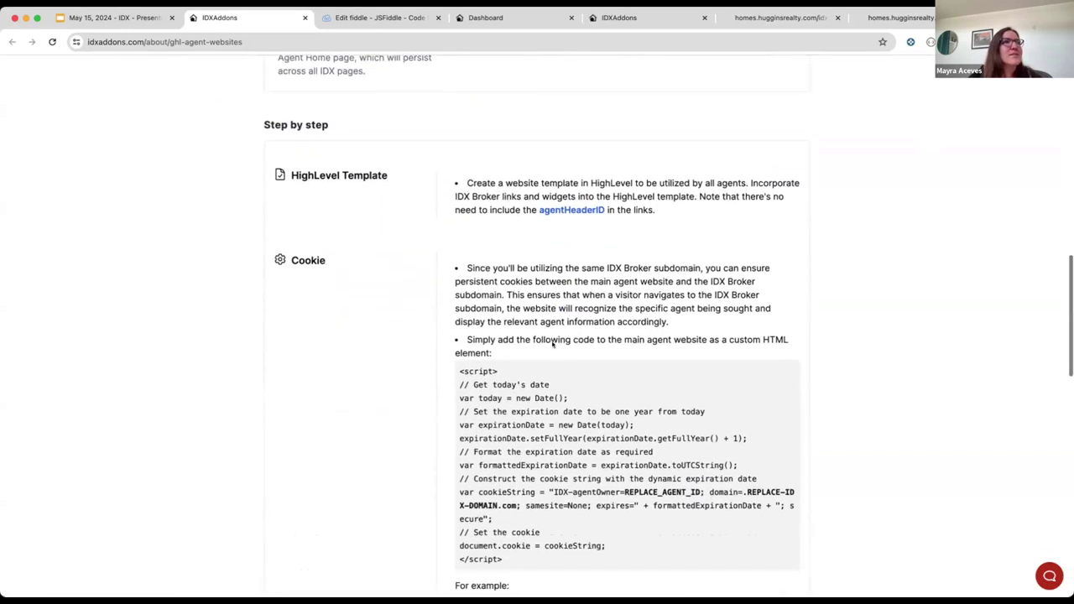
scroll(552, 344, down, 7)
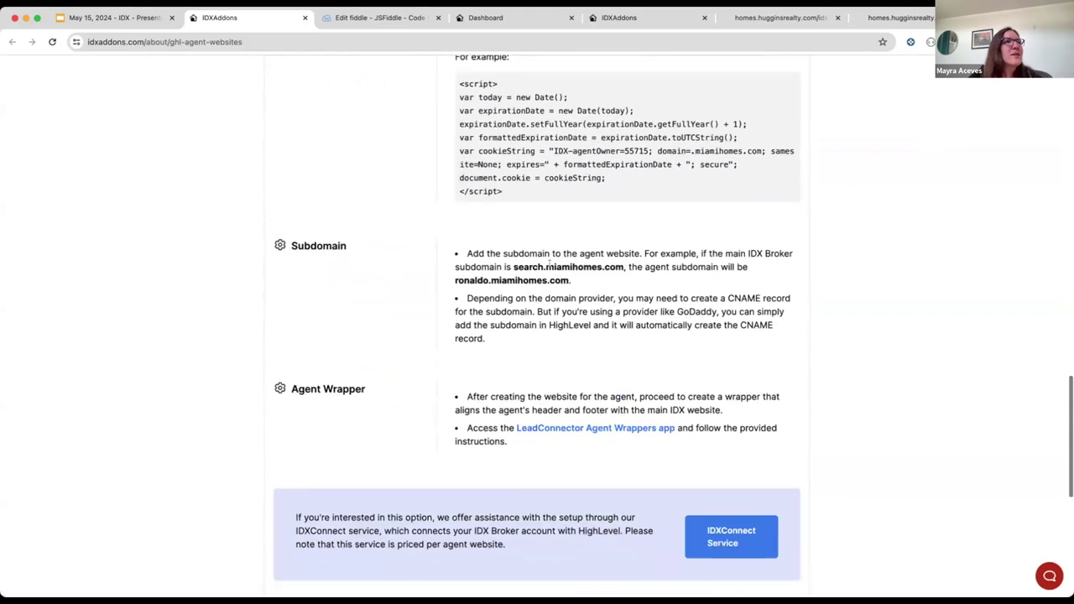
scroll(560, 437, down, 2)
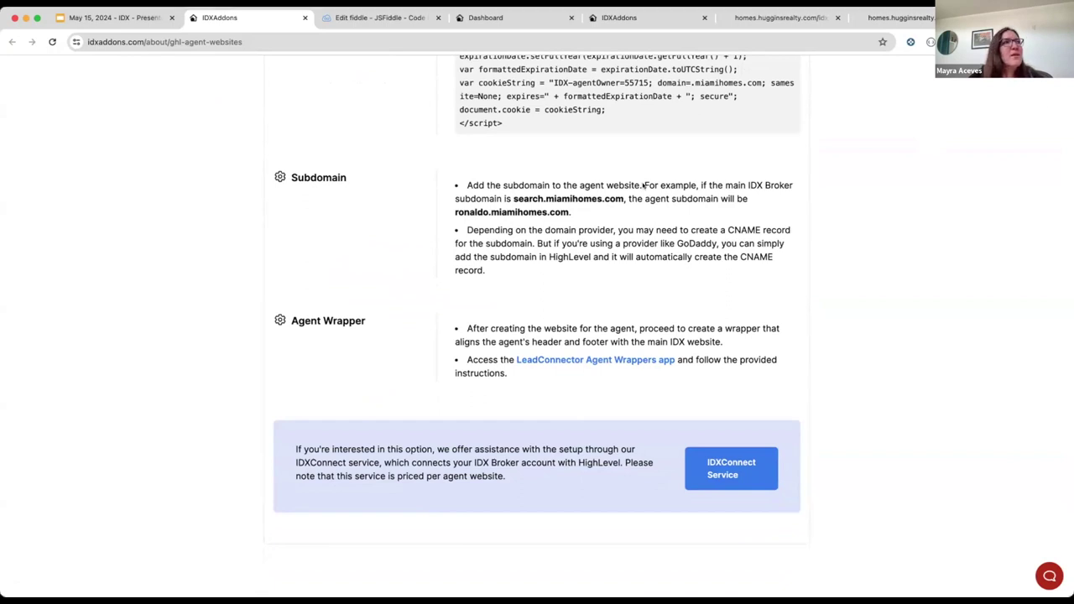
scroll(644, 185, up, 15)
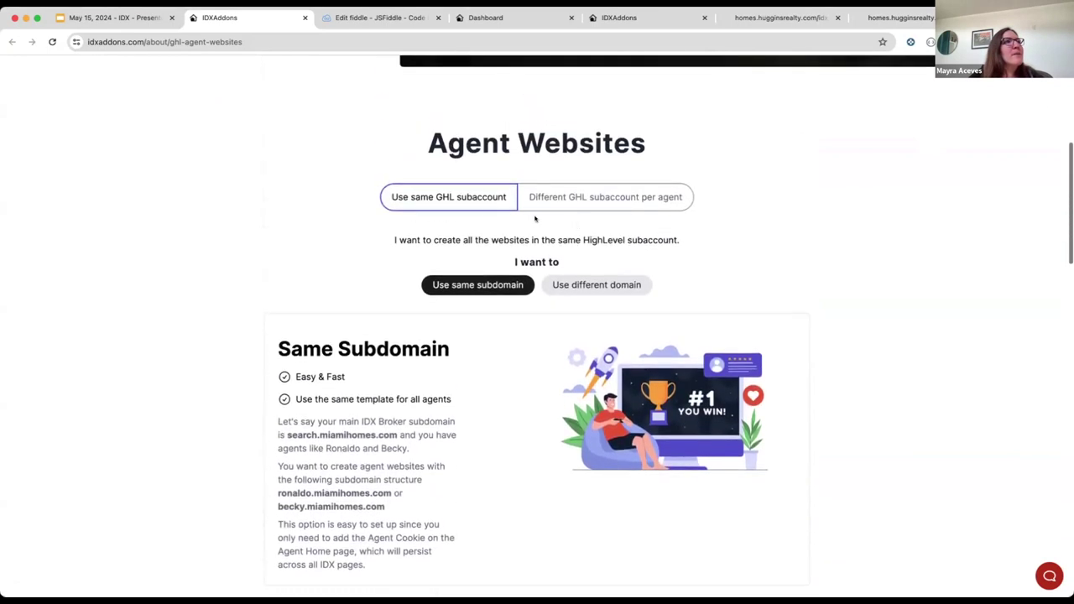
click(573, 285)
scroll(542, 389, down, 1)
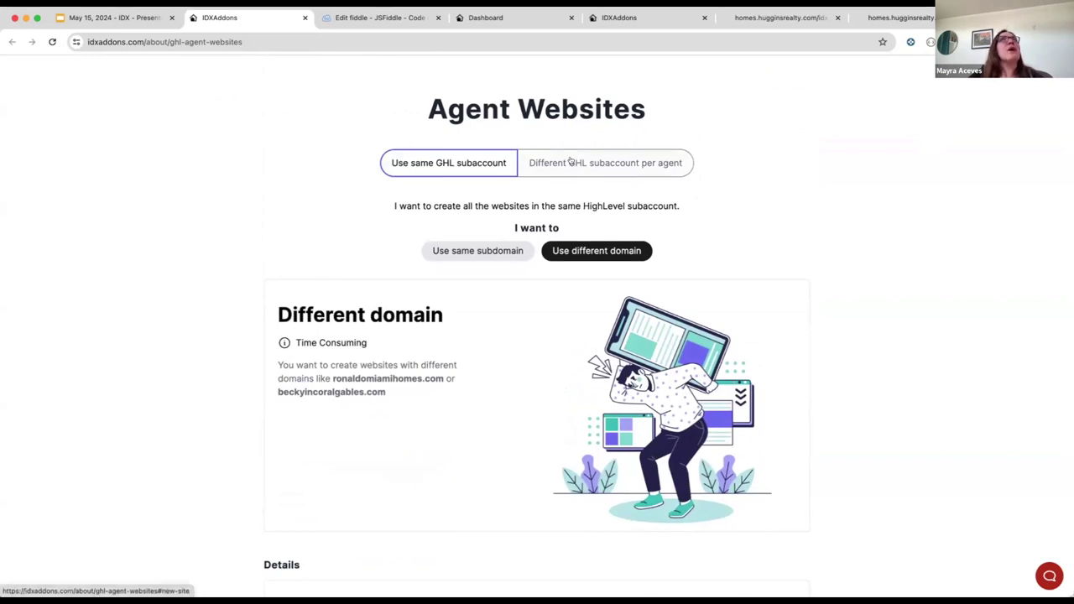
Step: Choose 'Different GHL subaccount per agent' and review the Website Generator app details
click(603, 162)
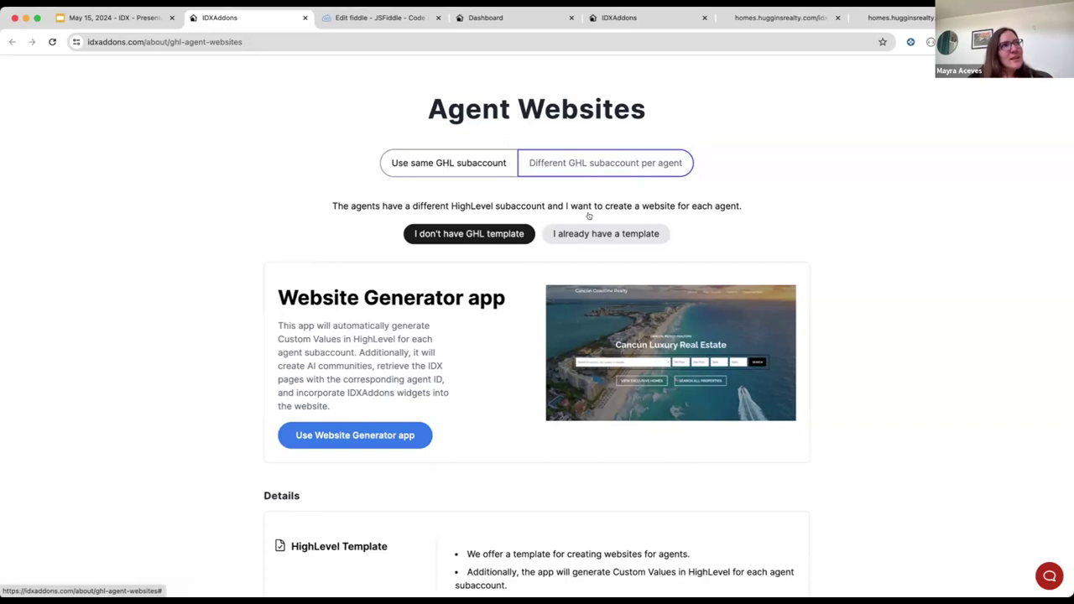
scroll(504, 268, down, 1)
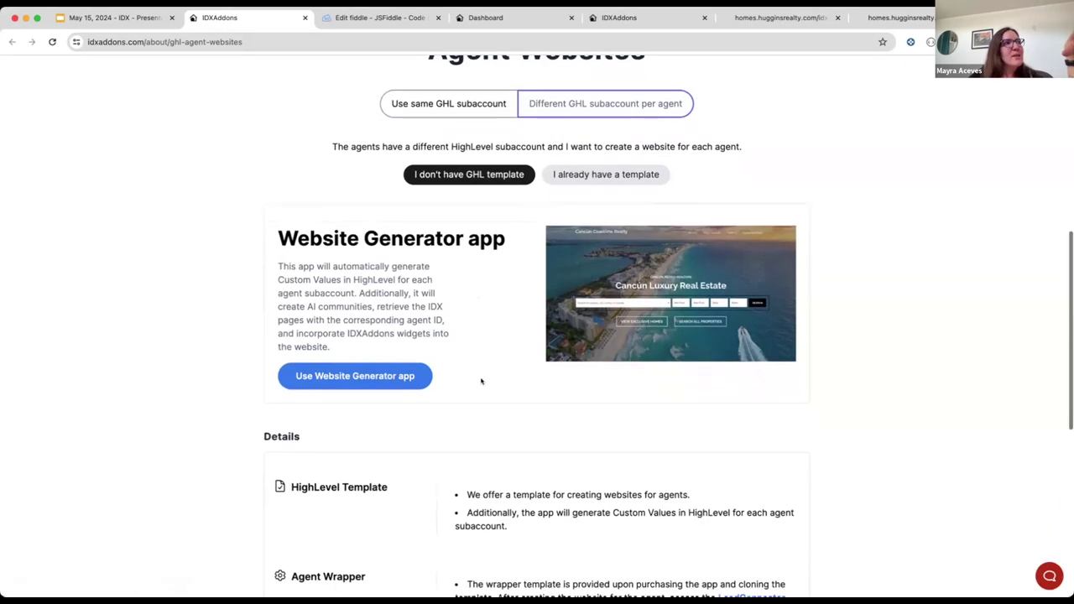
scroll(482, 379, down, 2)
scroll(476, 308, up, 10)
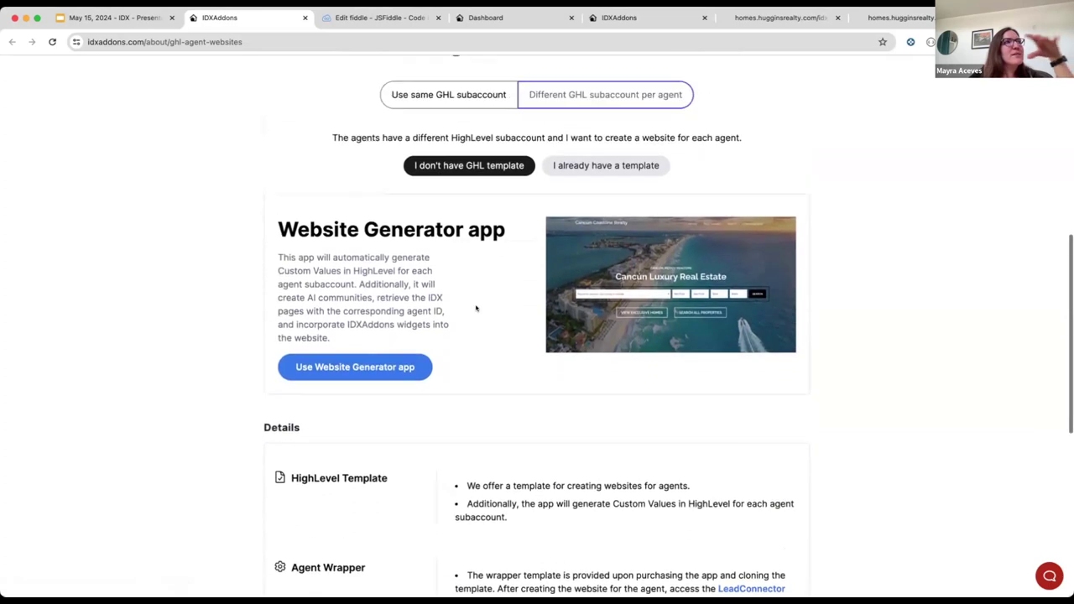
scroll(476, 308, down, 15)
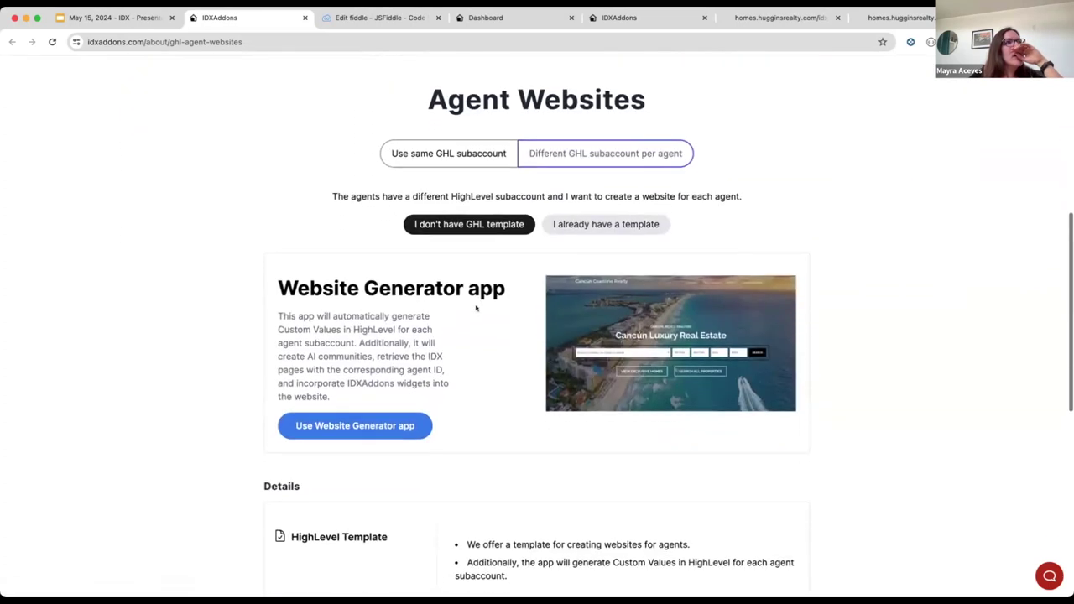
scroll(472, 308, up, 5)
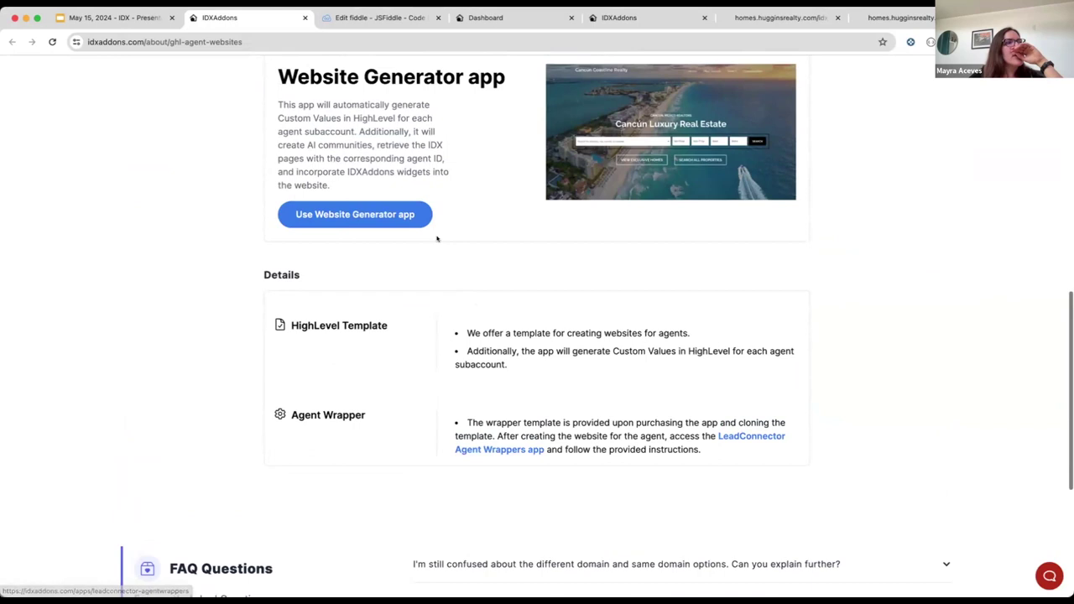
scroll(525, 176, up, 2)
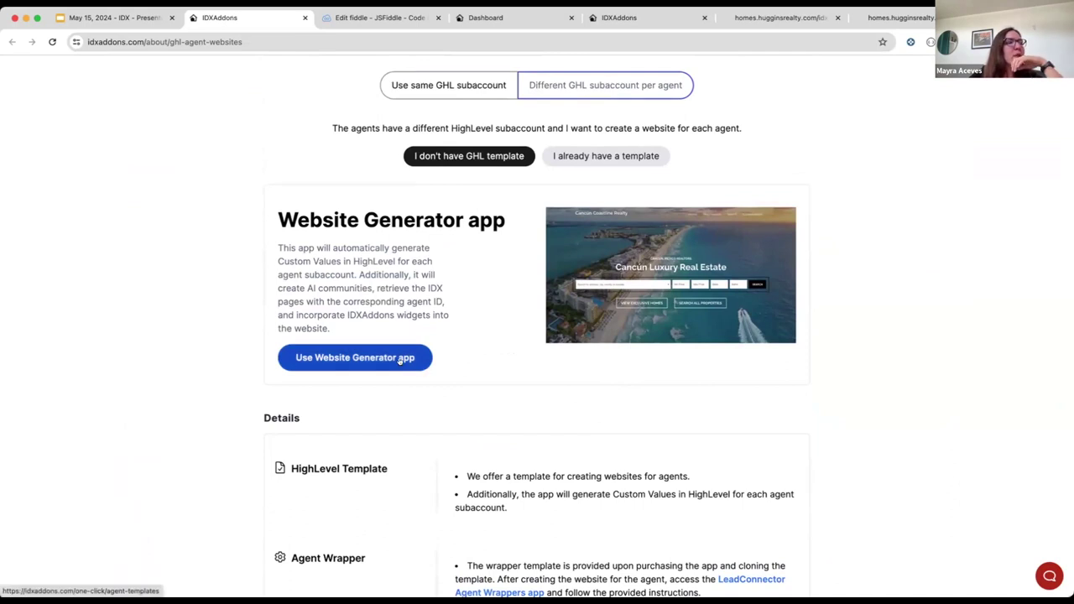
Step: Pick 'I already have a template' to show the existing-template guidance
scroll(677, 427, down, 3)
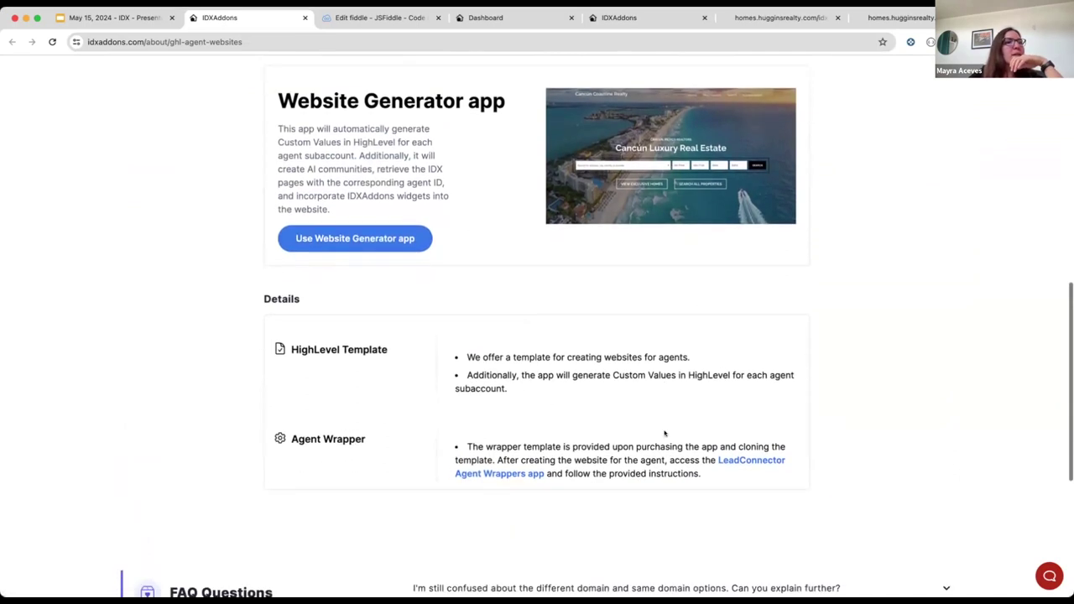
scroll(532, 240, up, 4)
scroll(475, 257, down, 3)
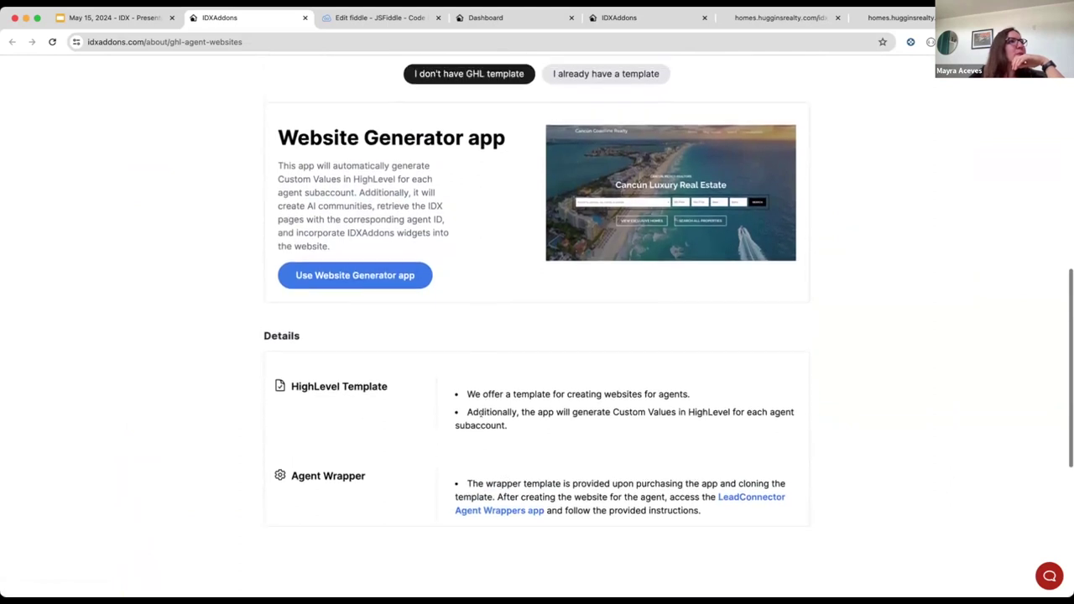
scroll(470, 252, up, 2)
click(596, 166)
scroll(533, 424, down, 2)
Step: Choose 'Use different domains' and highlight agentHeaderID=200049 in the example Map Search link
click(562, 340)
scroll(585, 420, down, 5)
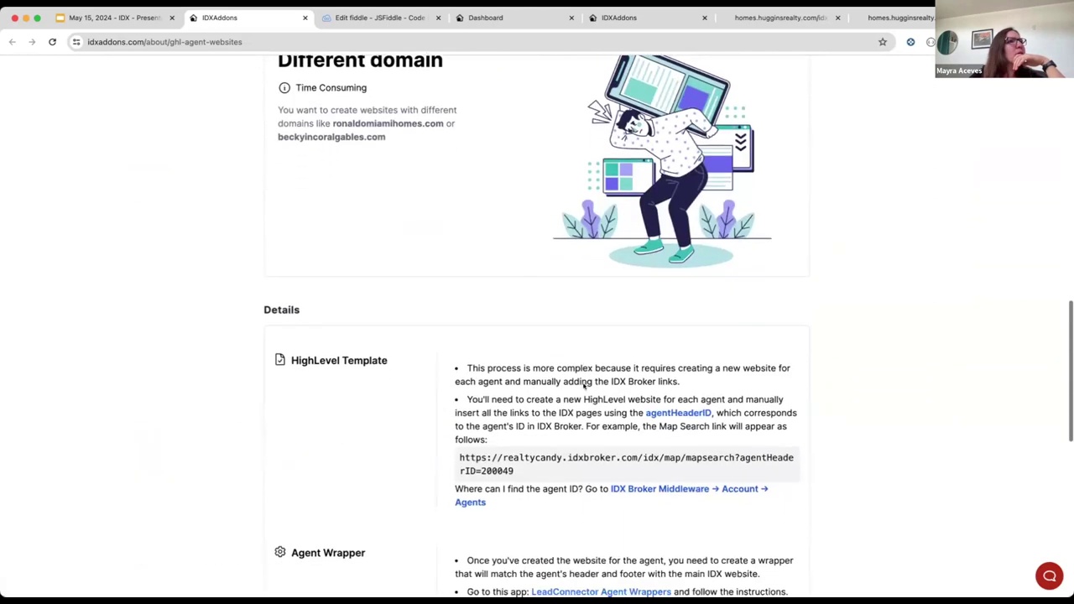
scroll(583, 387, down, 2)
drag(459, 390, 526, 403)
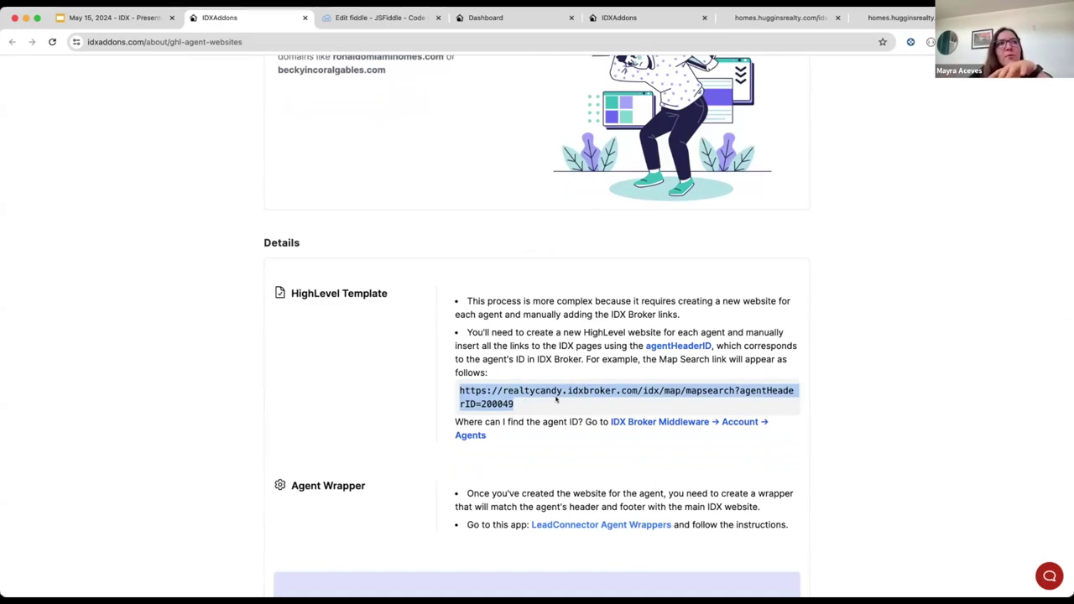
scroll(762, 407, down, 2)
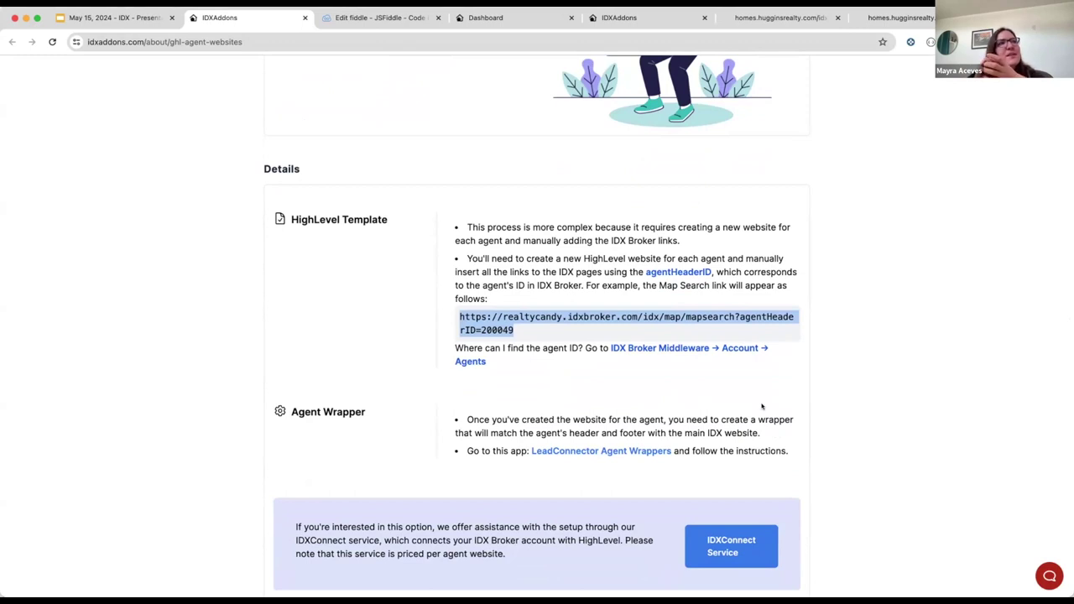
click(749, 353)
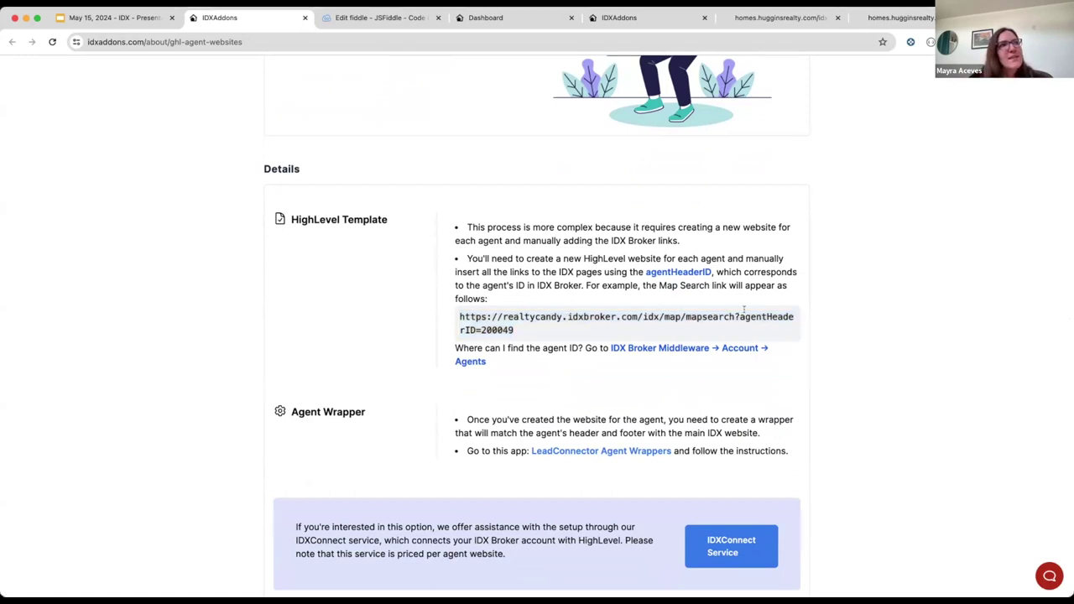
drag(744, 311, 661, 330)
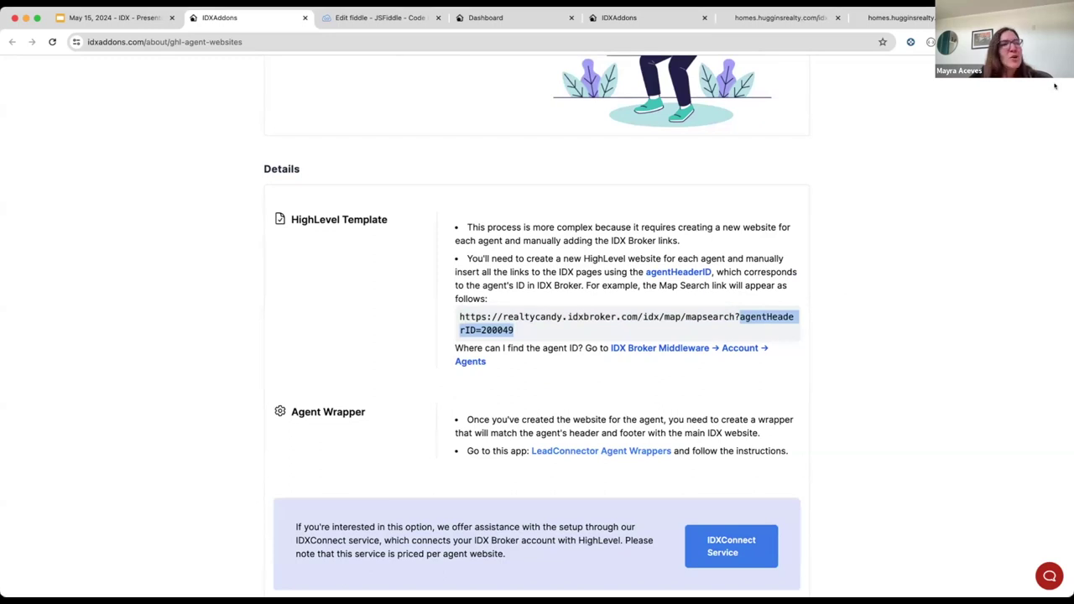
scroll(587, 386, up, 3)
scroll(738, 265, up, 8)
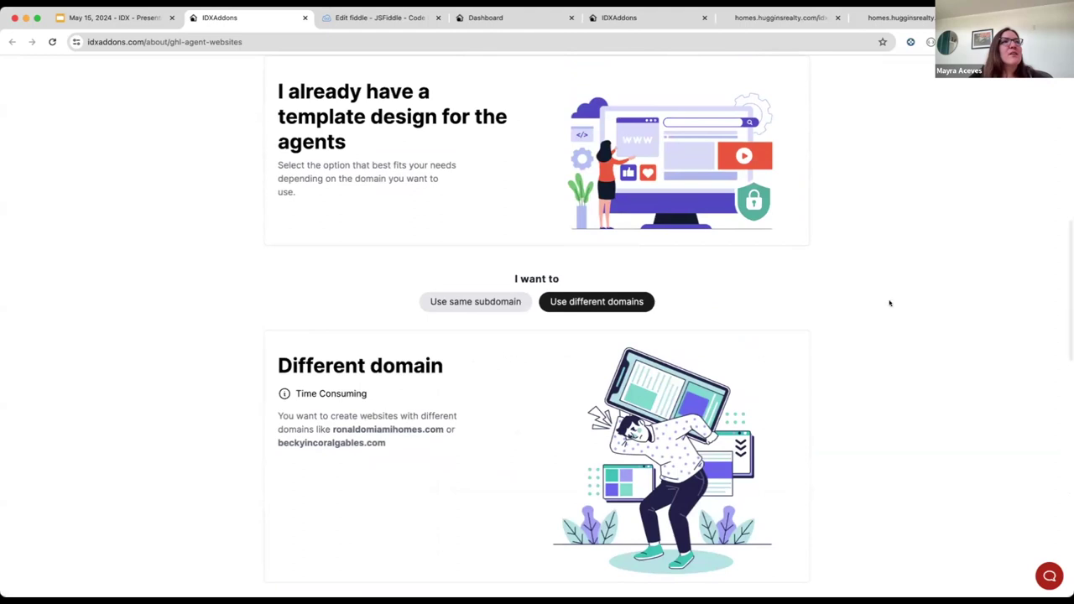
scroll(873, 278, up, 3)
scroll(866, 266, up, 3)
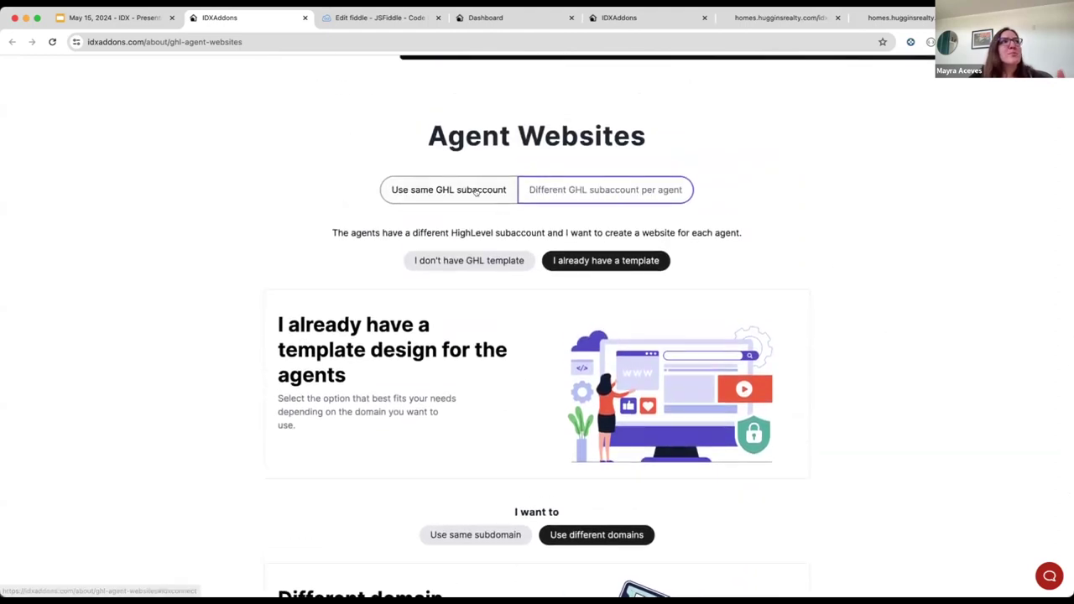